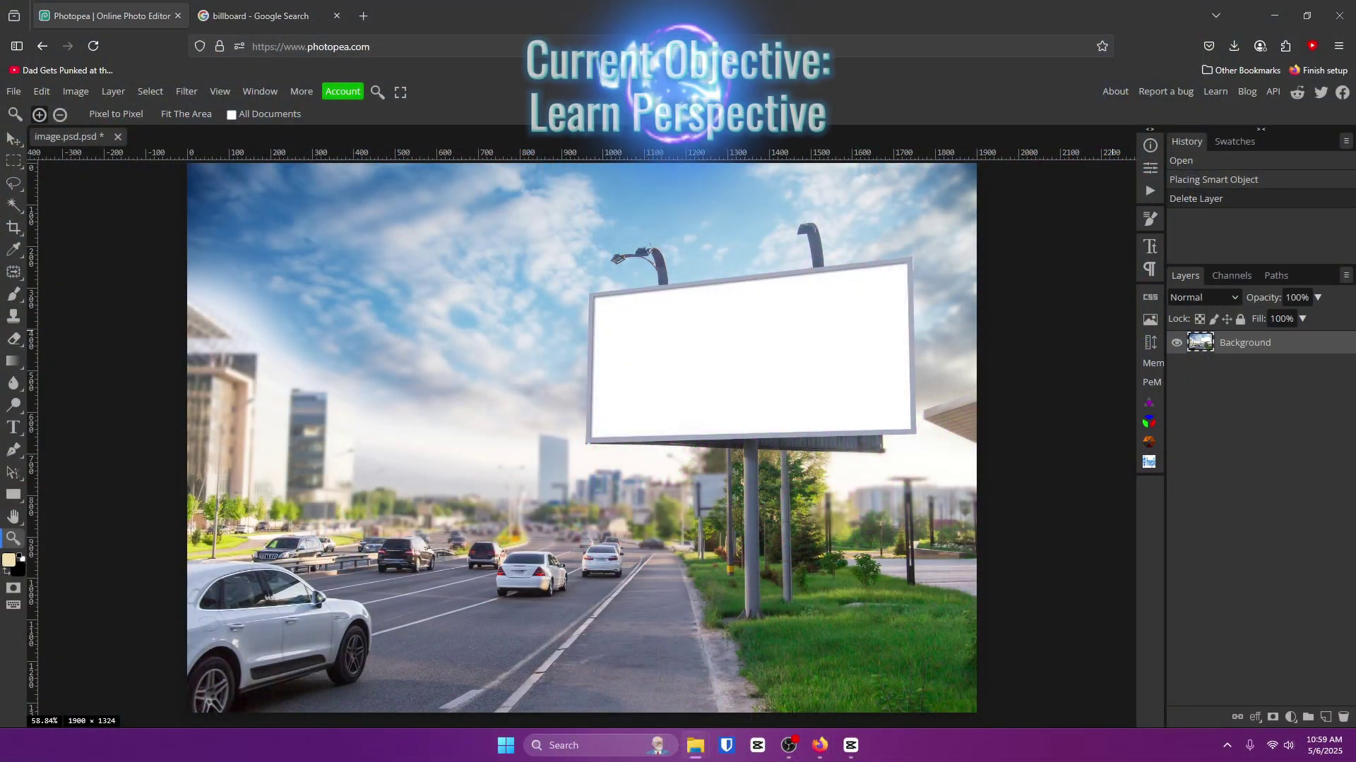
Place the thumbnail image over the billboard at about 68% scale and lower its opacity to 36%
drag(356, 463, 620, 443)
drag(650, 519, 792, 324)
drag(436, 195, 644, 312)
drag(868, 449, 781, 392)
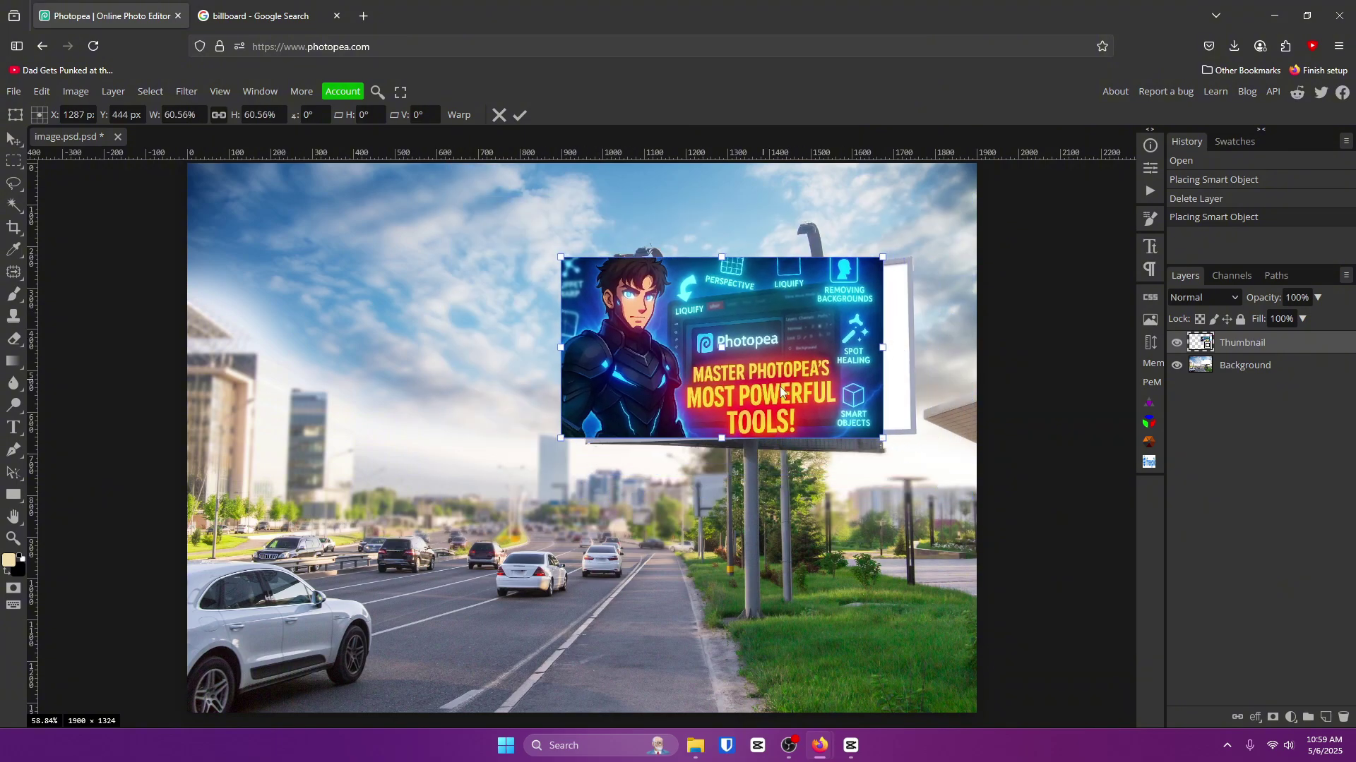
drag(884, 435, 930, 458)
click(1318, 298)
drag(1316, 318, 1273, 322)
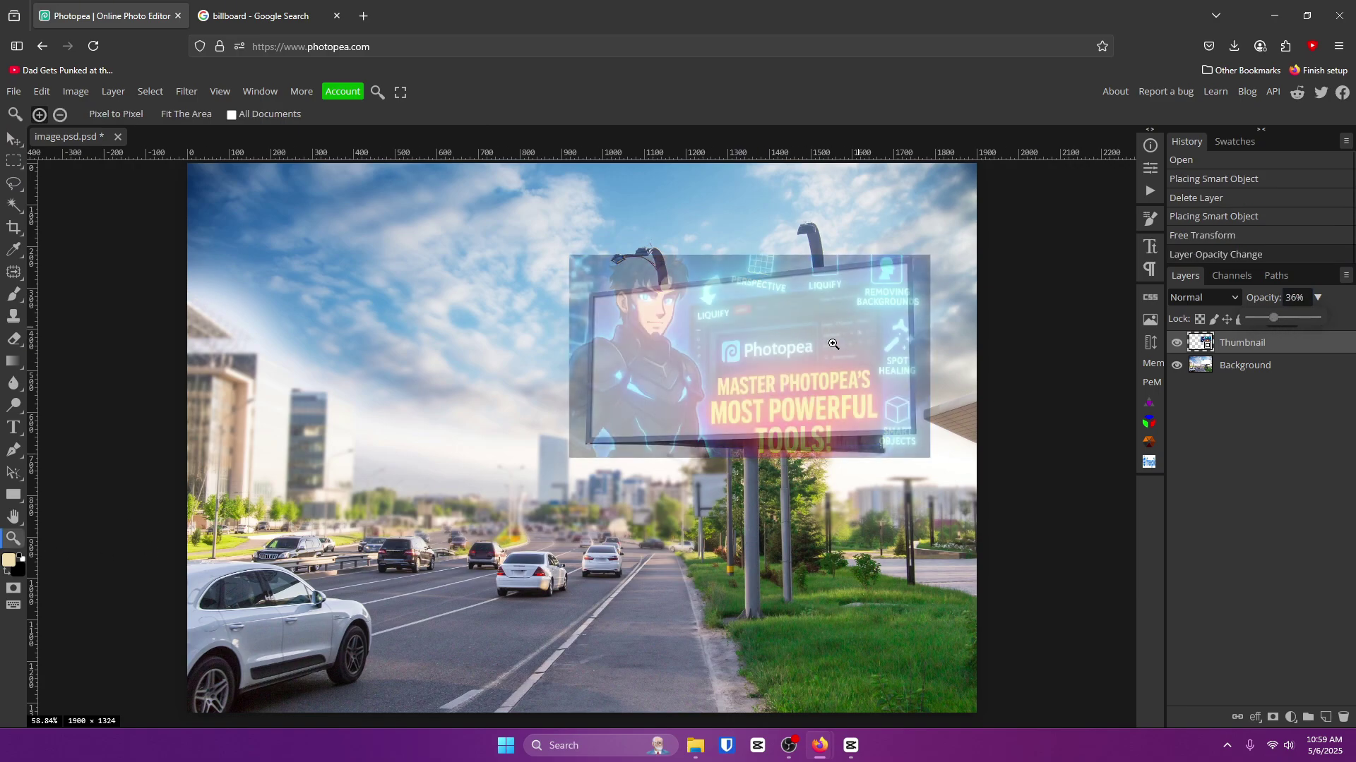
Distort the Thumbnail layer so its four corners match the corners of the billboard's white panel, and apply the transform
click(12, 538)
drag(804, 307, 836, 302)
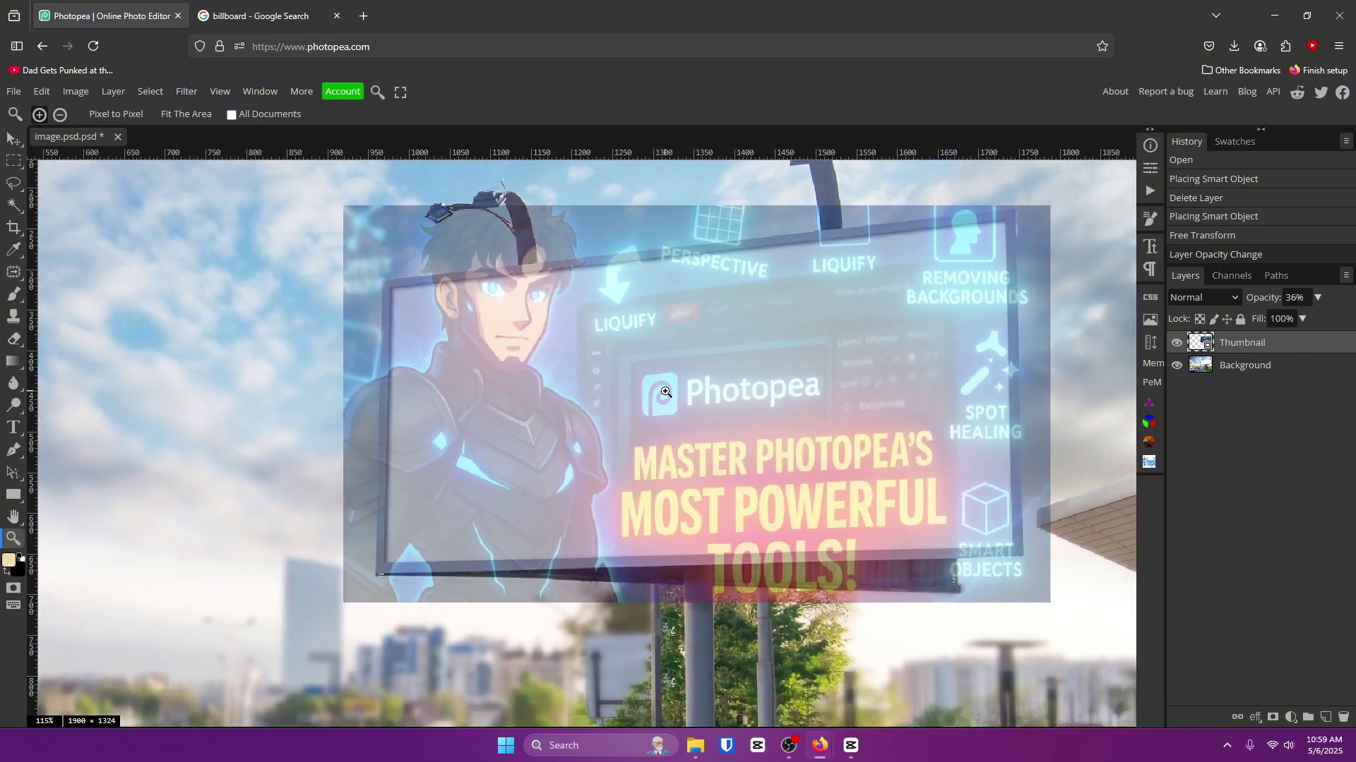
click(14, 139)
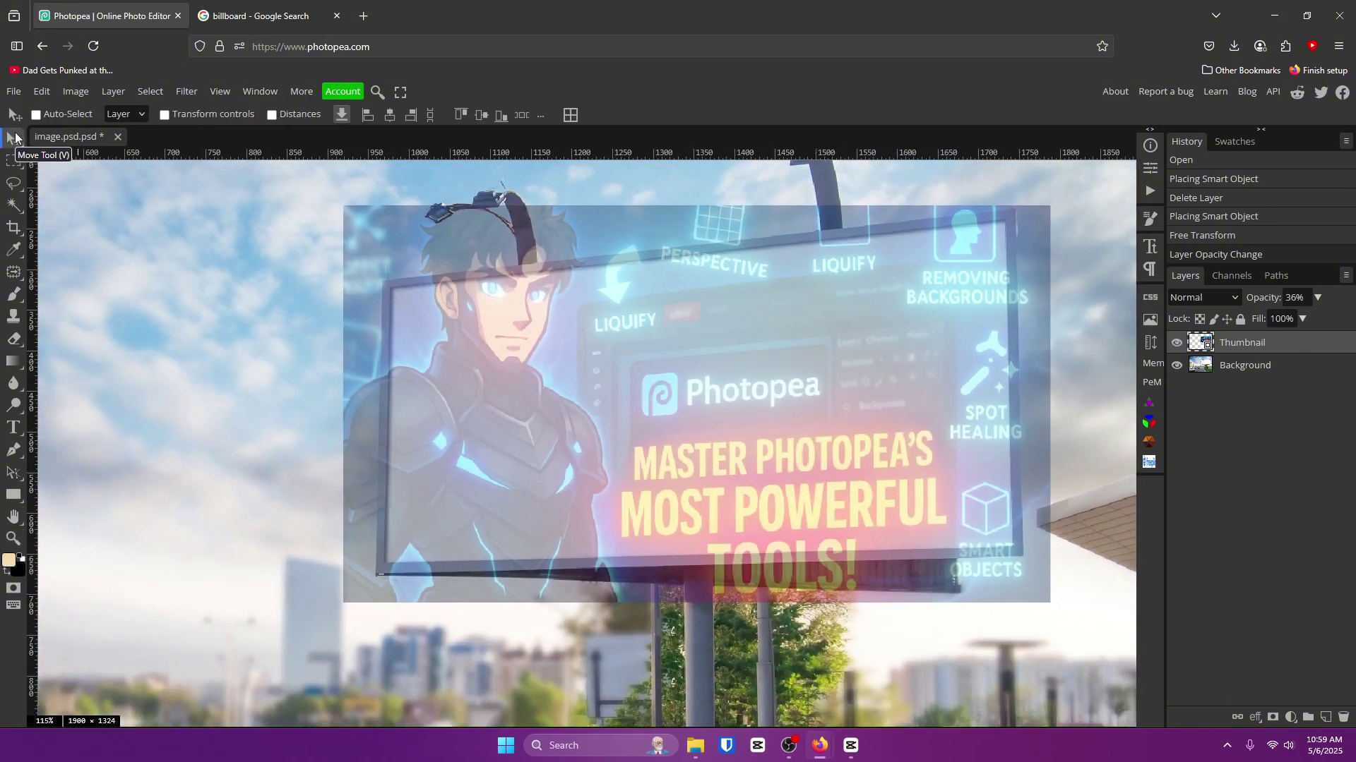
key(ctrl+t)
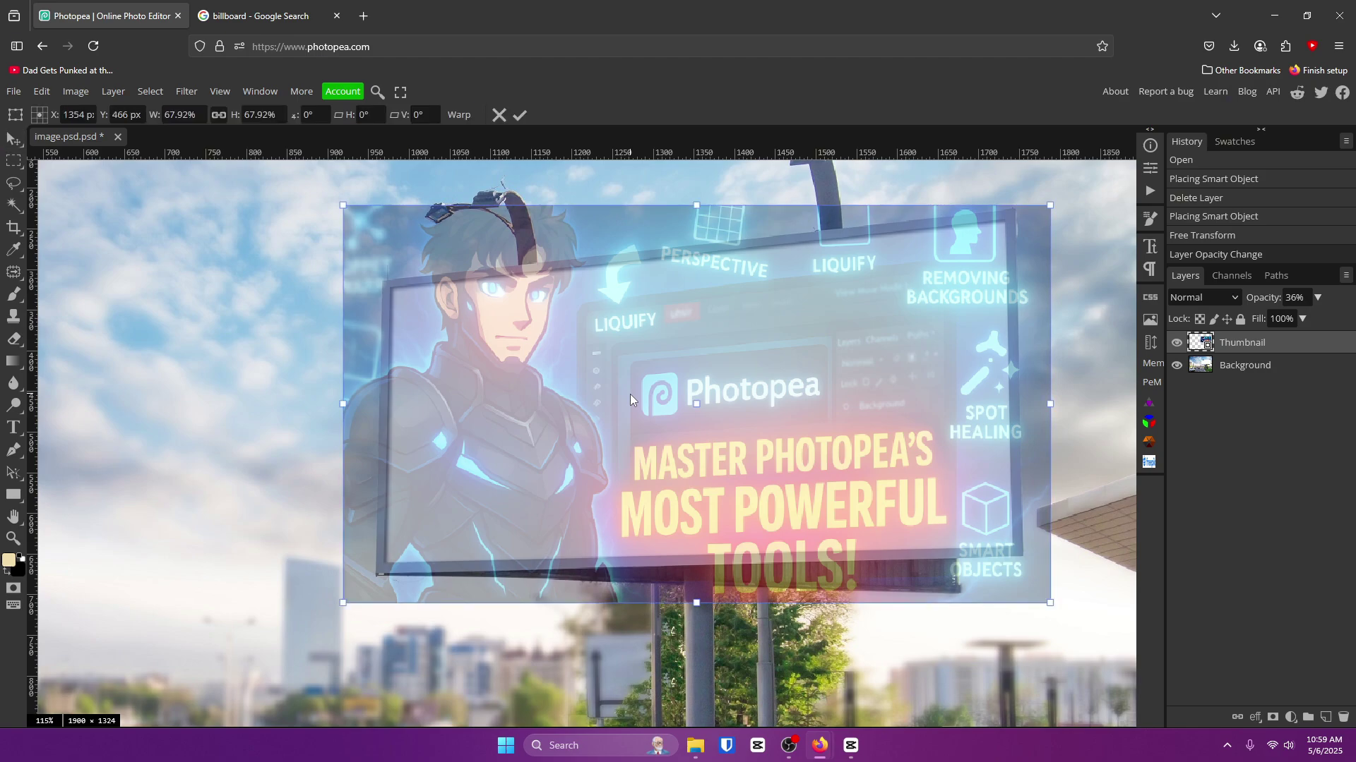
right_click(613, 382)
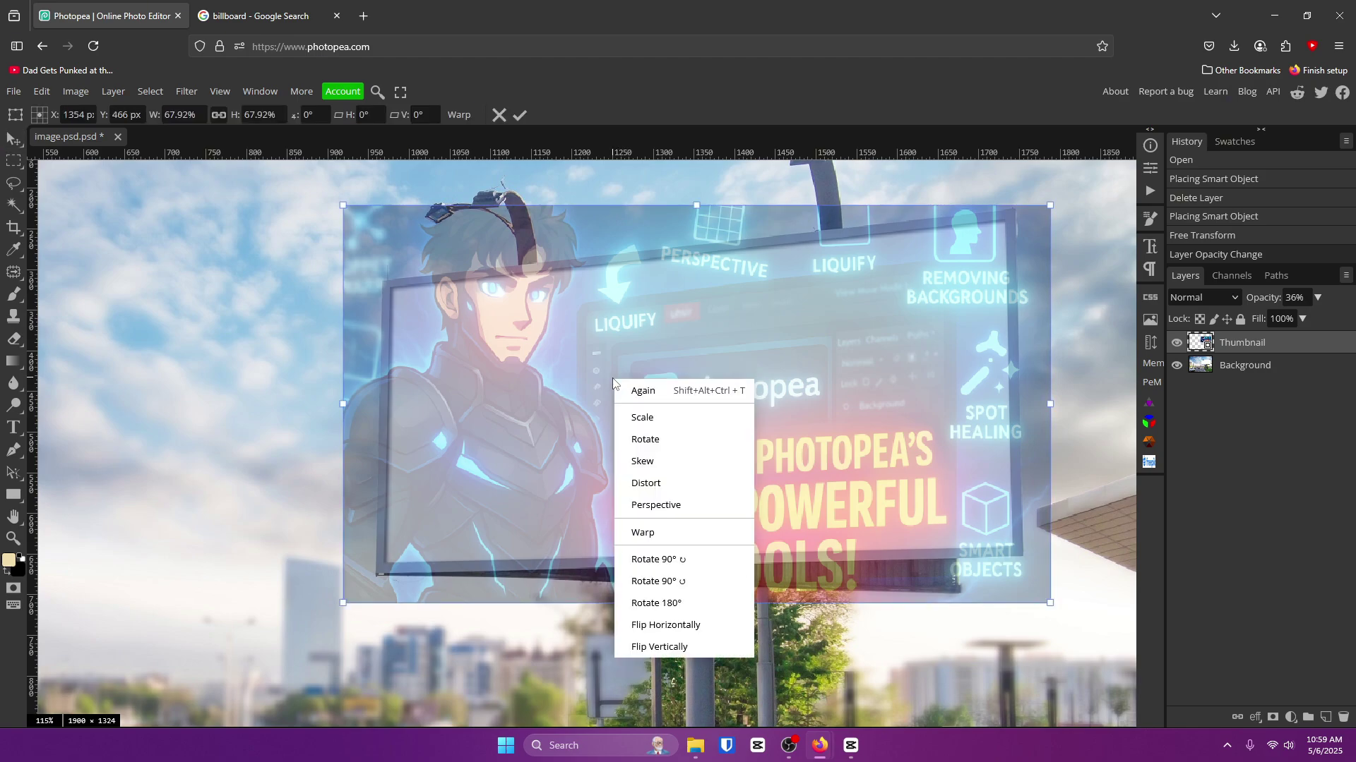
click(669, 482)
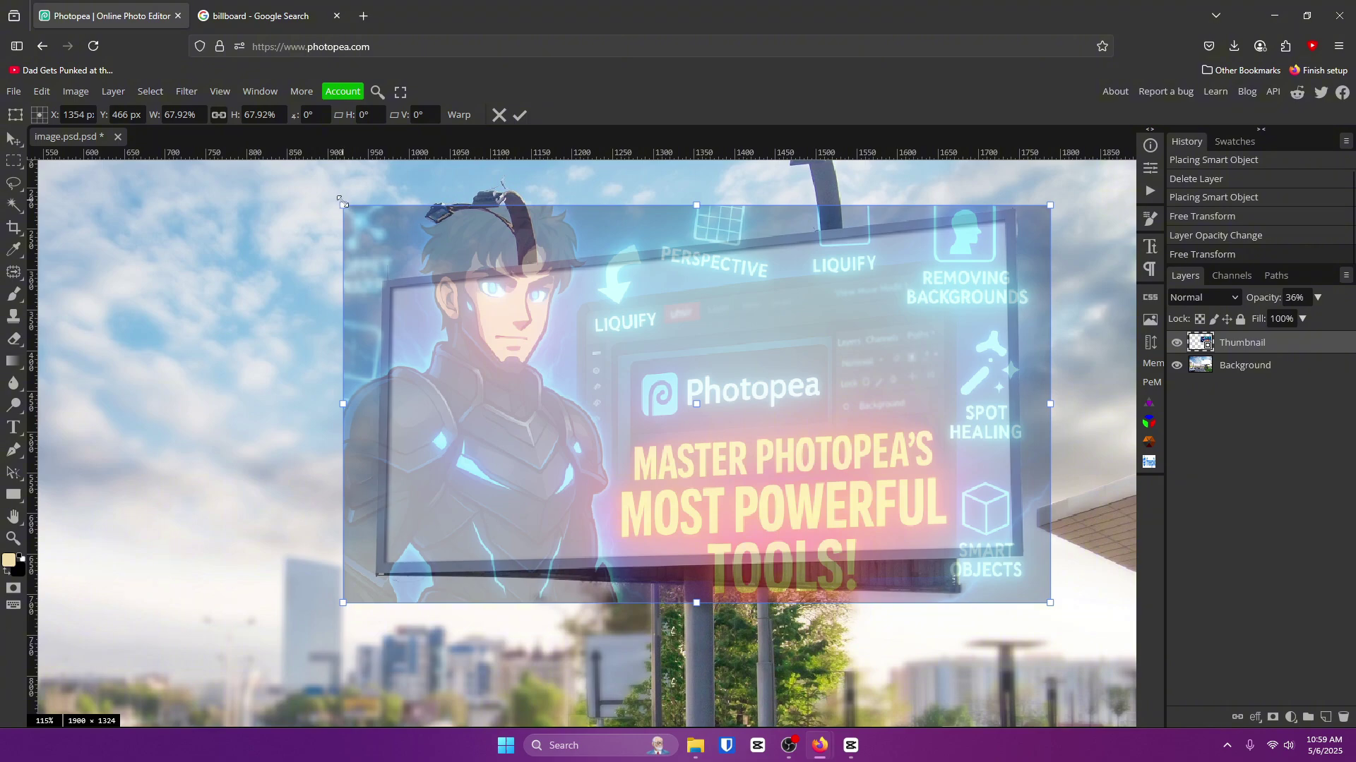
drag(338, 200, 390, 287)
drag(342, 603, 385, 563)
drag(1050, 603, 1012, 546)
drag(1050, 205, 1004, 222)
click(522, 115)
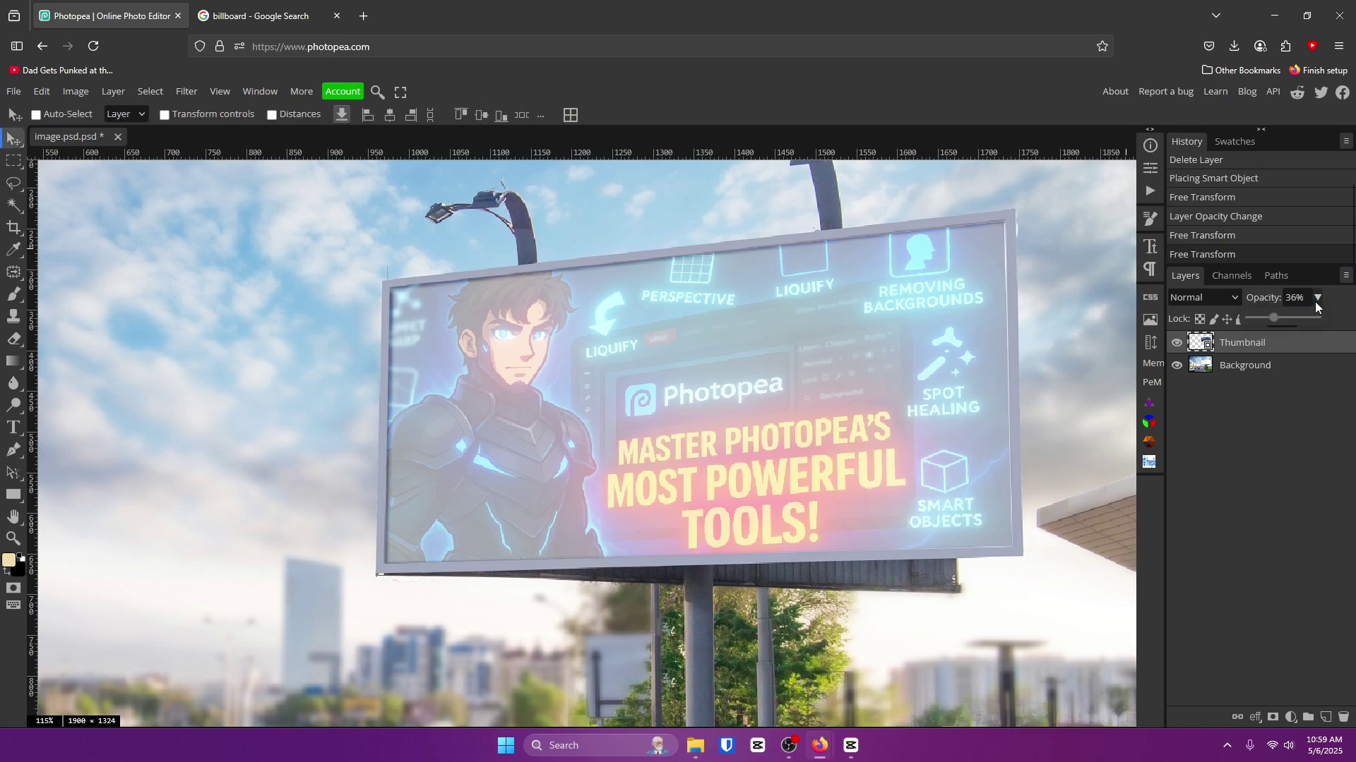
Restore the Thumbnail layer's opacity to 100% and fit the whole image in view
drag(1274, 320, 1326, 322)
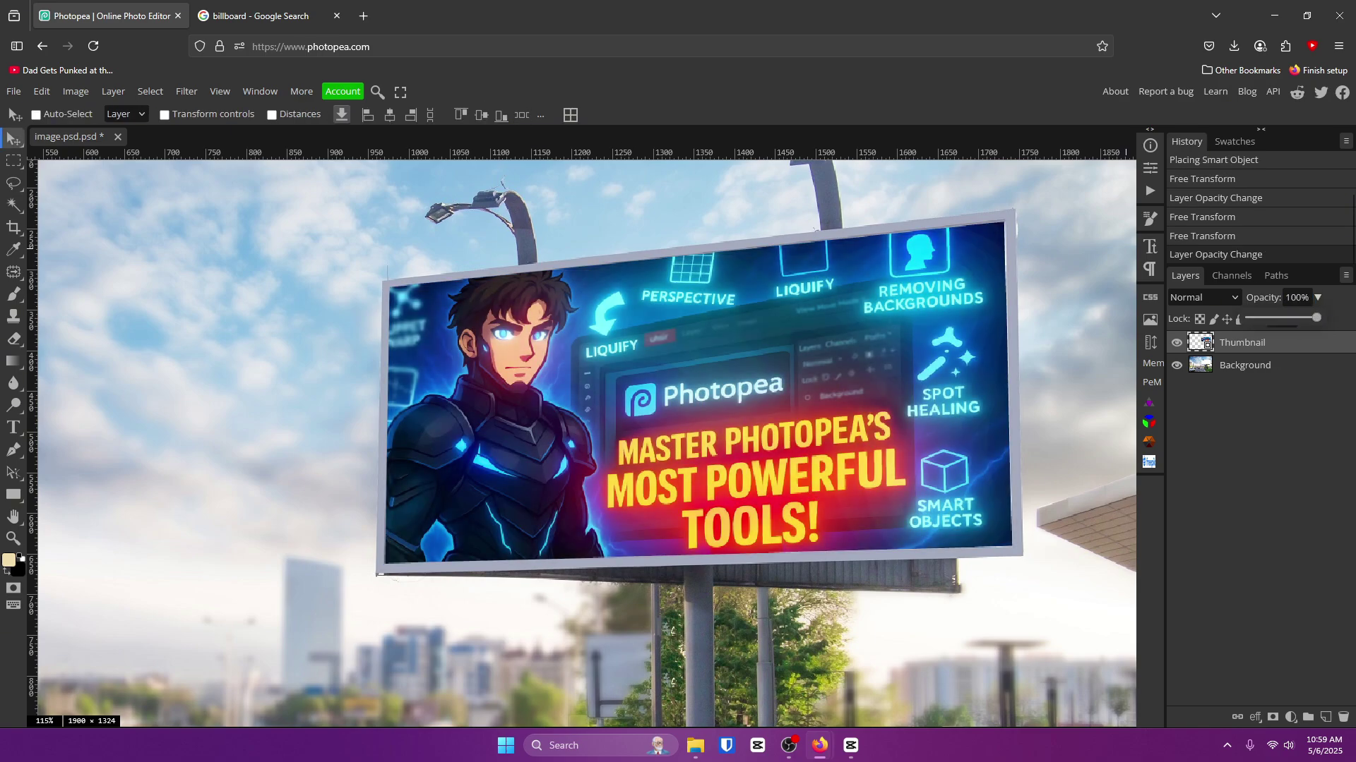
key(z)
click(179, 116)
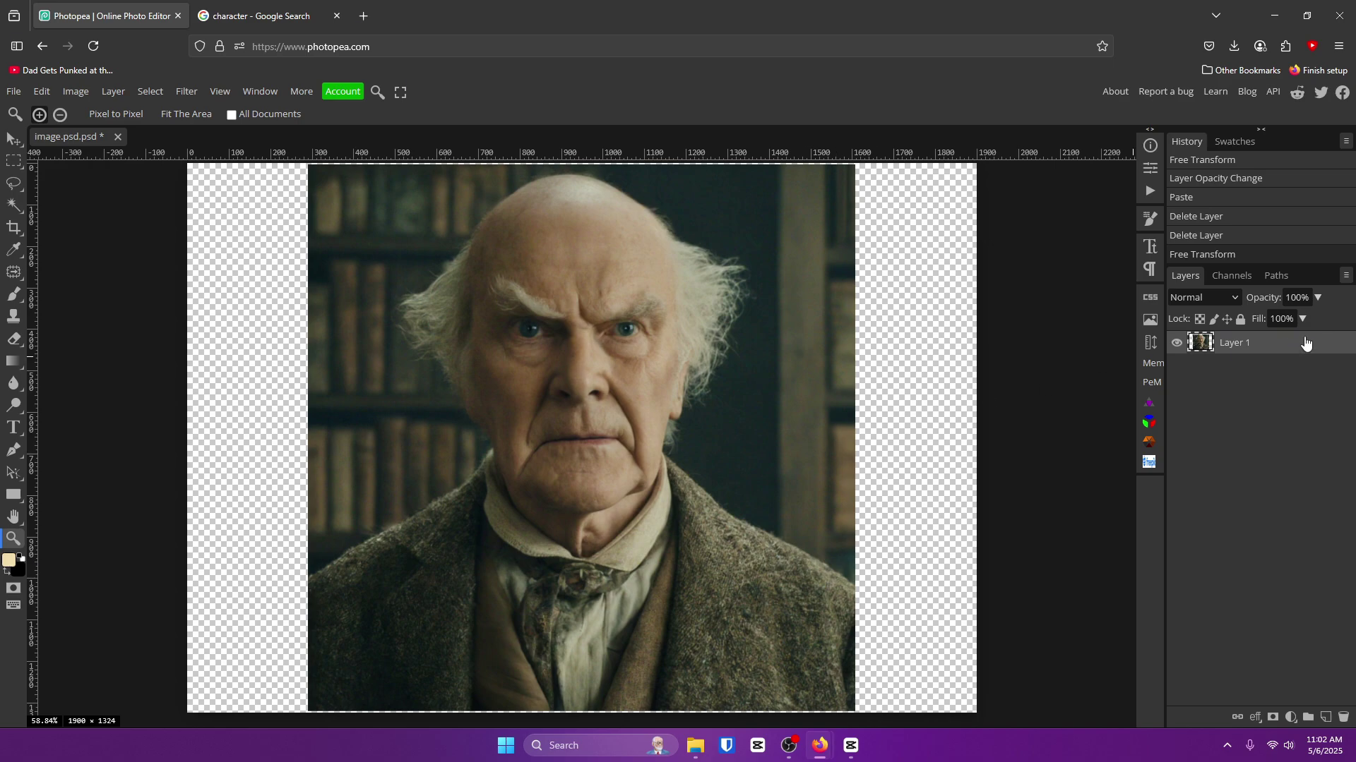
Remove the background from the portrait on Layer 1 automatically
click(151, 91)
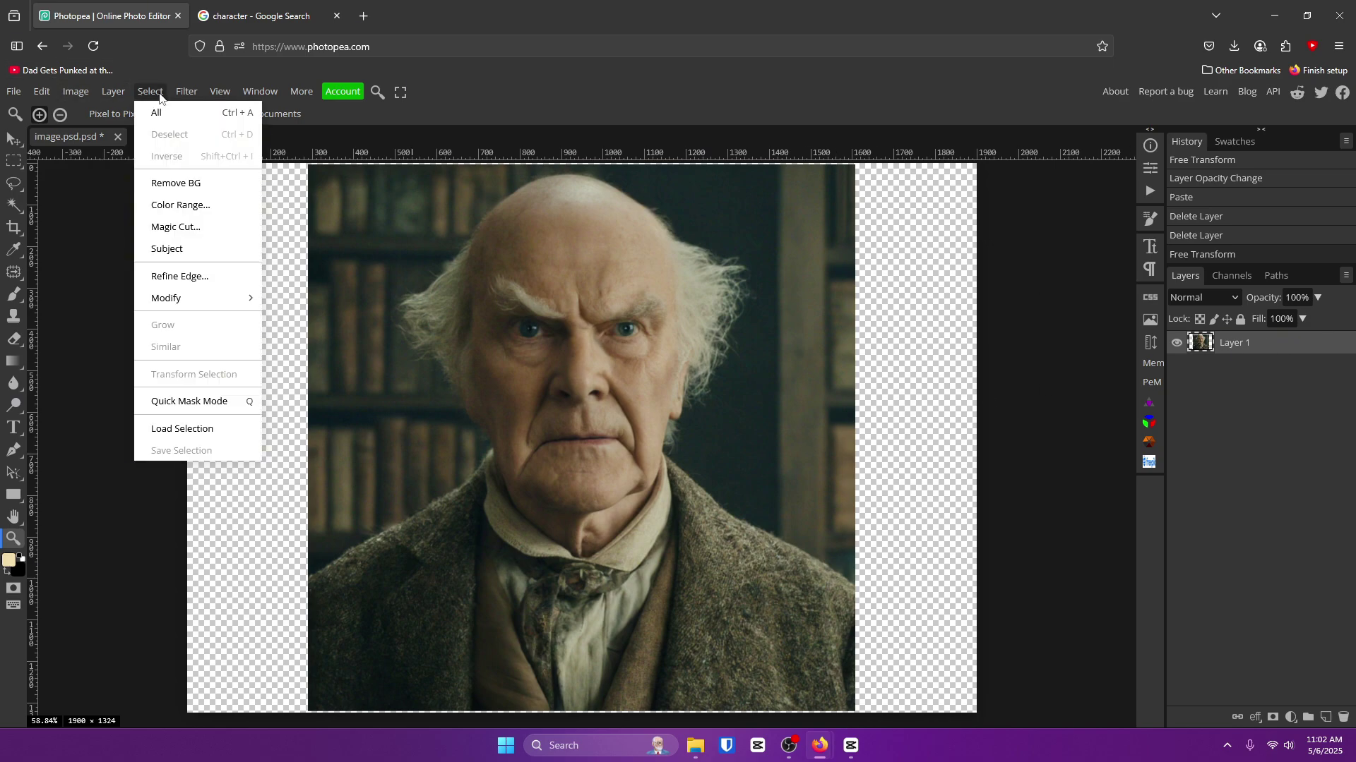
click(227, 187)
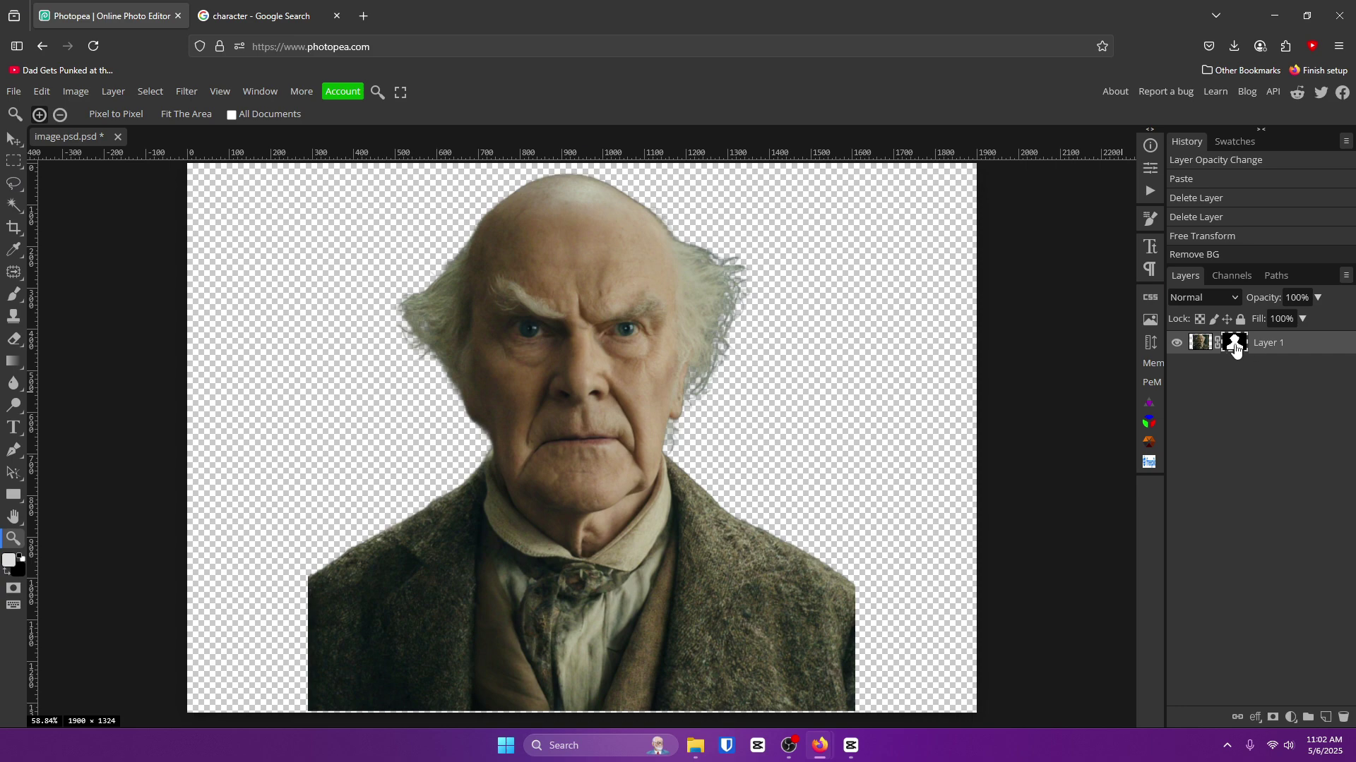
Paint black on Layer 1's mask with the Brush to clean up the stray hair edges on both sides of the head
click(17, 297)
click(9, 561)
click(116, 218)
click(409, 227)
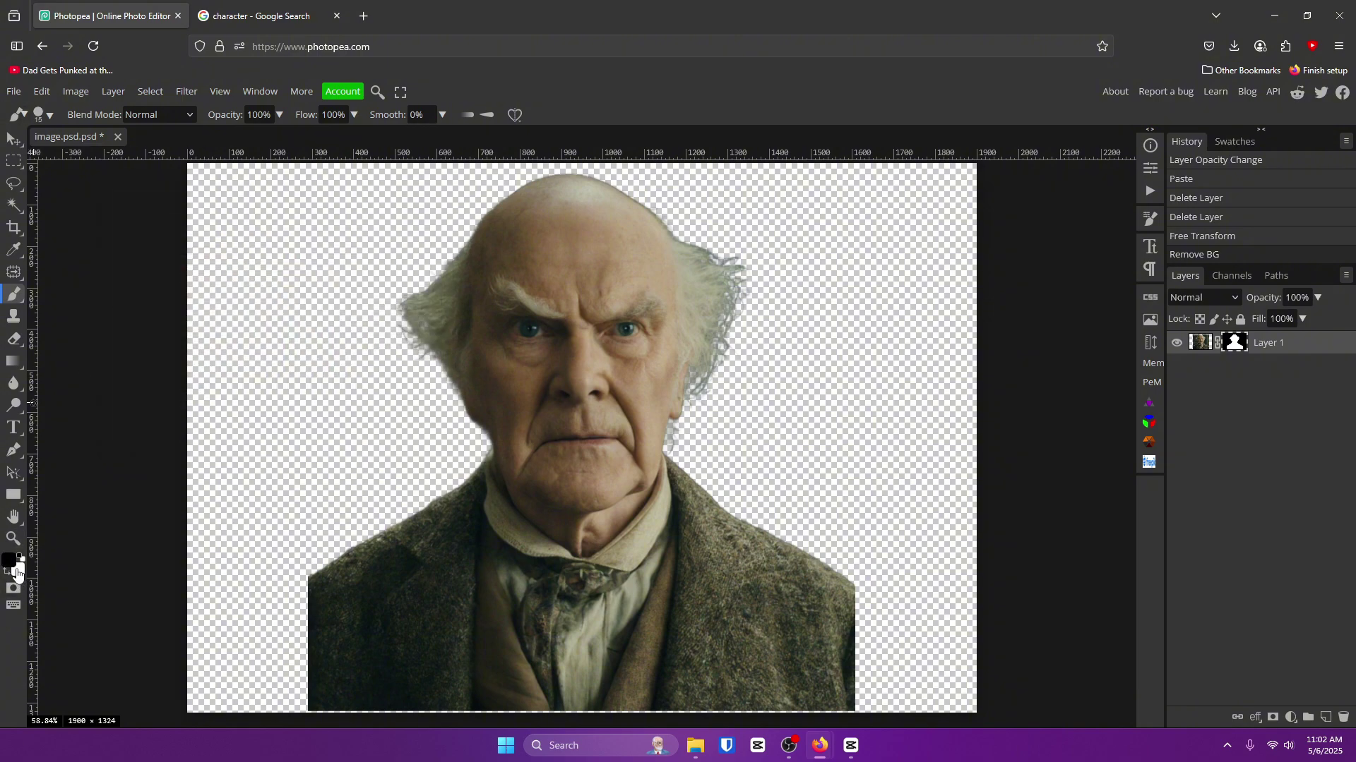
mouse_move(391, 351)
mouse_down()
mouse_move(442, 323)
mouse_move(501, 143)
mouse_move(500, 80)
mouse_move(372, 334)
mouse_move(396, 277)
mouse_move(420, 272)
mouse_move(390, 215)
mouse_move(354, 206)
mouse_move(372, 214)
mouse_move(366, 337)
mouse_move(338, 336)
mouse_move(418, 365)
mouse_move(382, 320)
mouse_up()
key(ctrl+z)
drag(426, 367, 392, 311)
drag(697, 410, 741, 282)
mouse_move(720, 343)
mouse_down()
mouse_move(763, 235)
mouse_move(737, 292)
mouse_move(752, 275)
mouse_move(723, 267)
mouse_move(716, 334)
mouse_move(717, 279)
mouse_move(703, 333)
mouse_move(712, 308)
mouse_move(724, 355)
mouse_move(746, 249)
mouse_move(747, 297)
mouse_move(734, 261)
mouse_up()
key(x)
key(x)
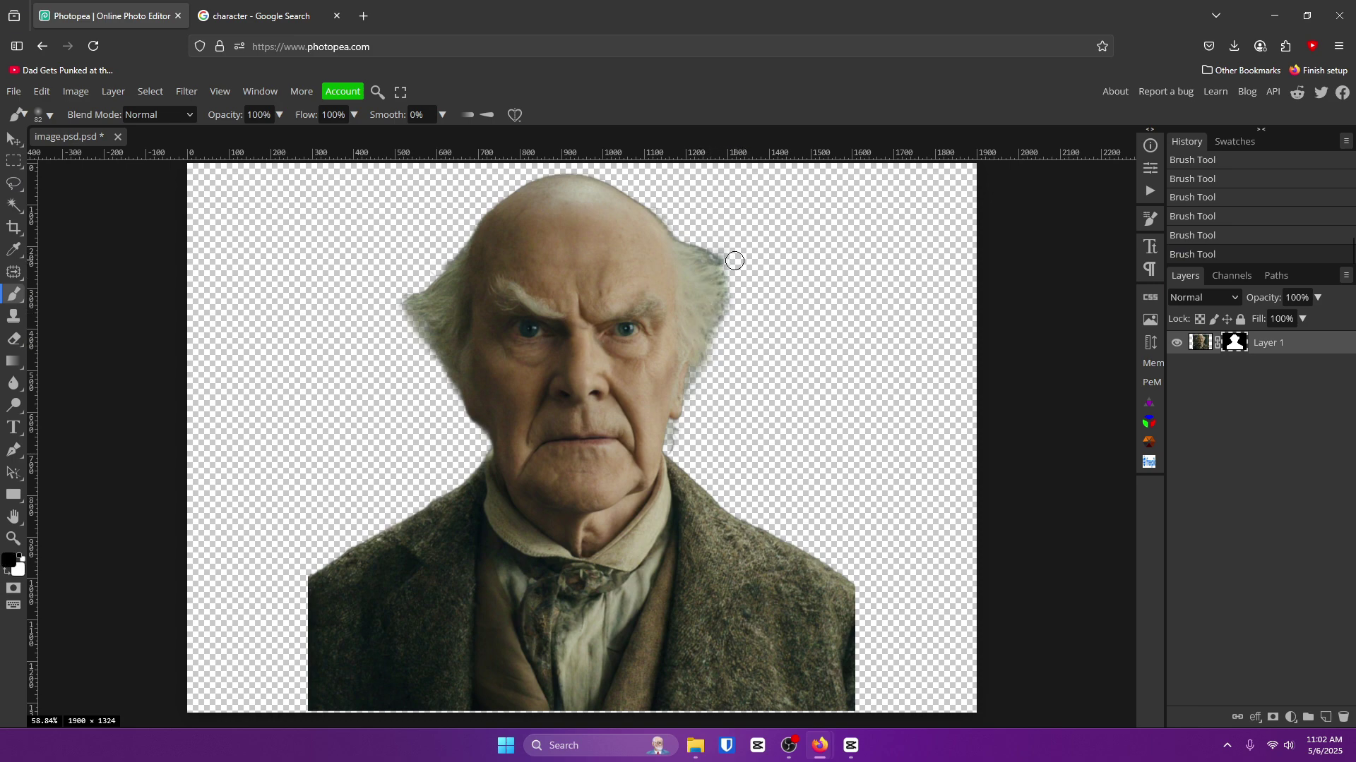
Open the mask's properties and paint out the hair tufts on both sides of the head on the mask
double_click(1234, 344)
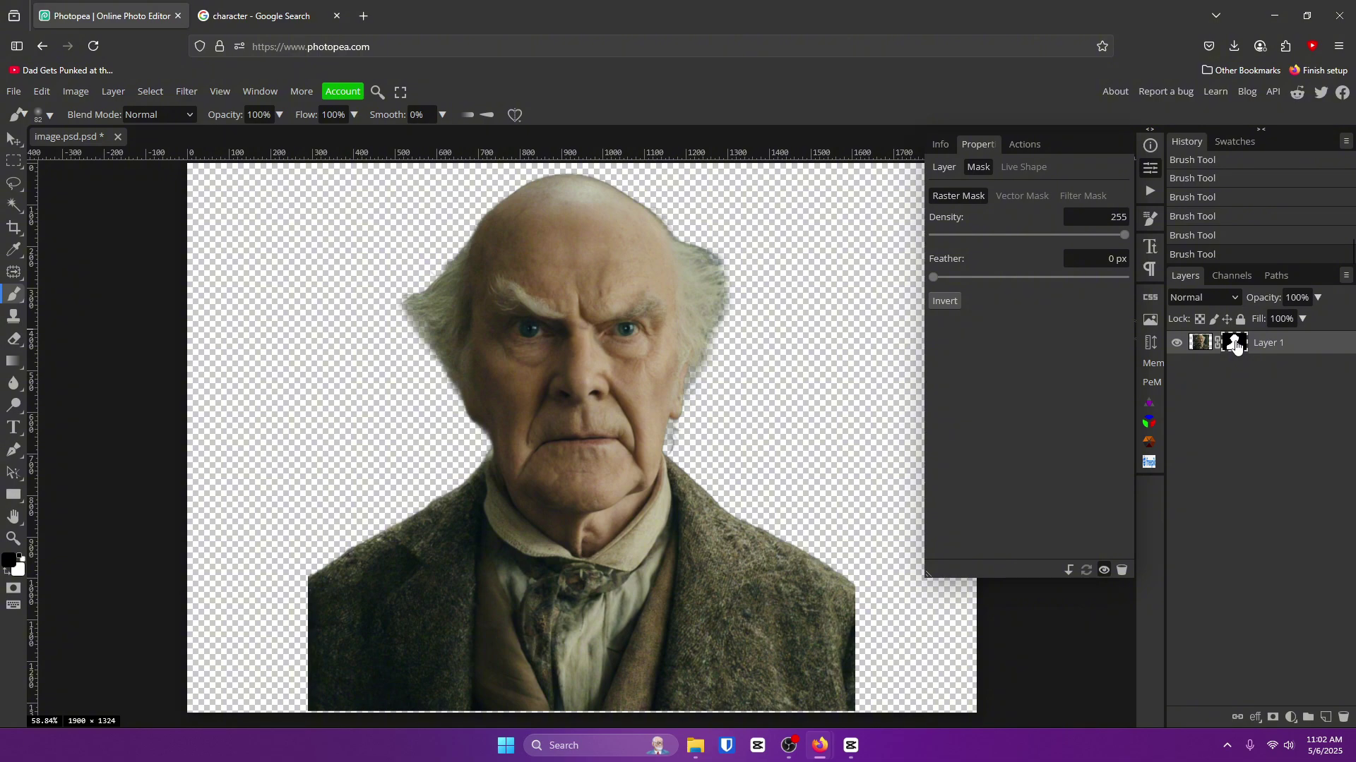
drag(423, 360, 449, 277)
mouse_move(710, 237)
mouse_down()
mouse_move(682, 243)
mouse_move(699, 381)
mouse_up()
mouse_move(451, 244)
mouse_down()
mouse_move(438, 347)
mouse_move(448, 392)
mouse_up()
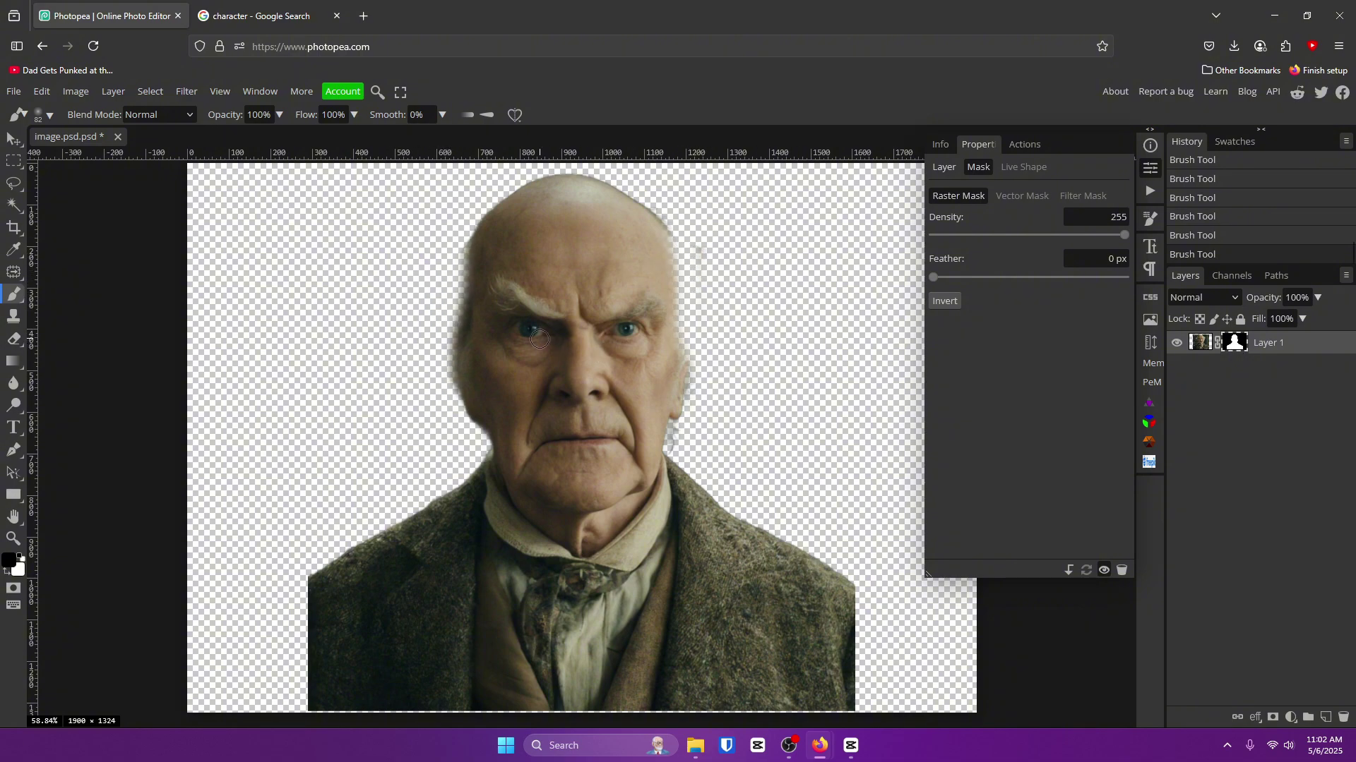
Undo the recent brush strokes on the layer mask
key(ctrl+z)
key(ctrl+z)
key(ctrl+z)
key(ctrl+z)
key(ctrl+z)
key(ctrl+z)
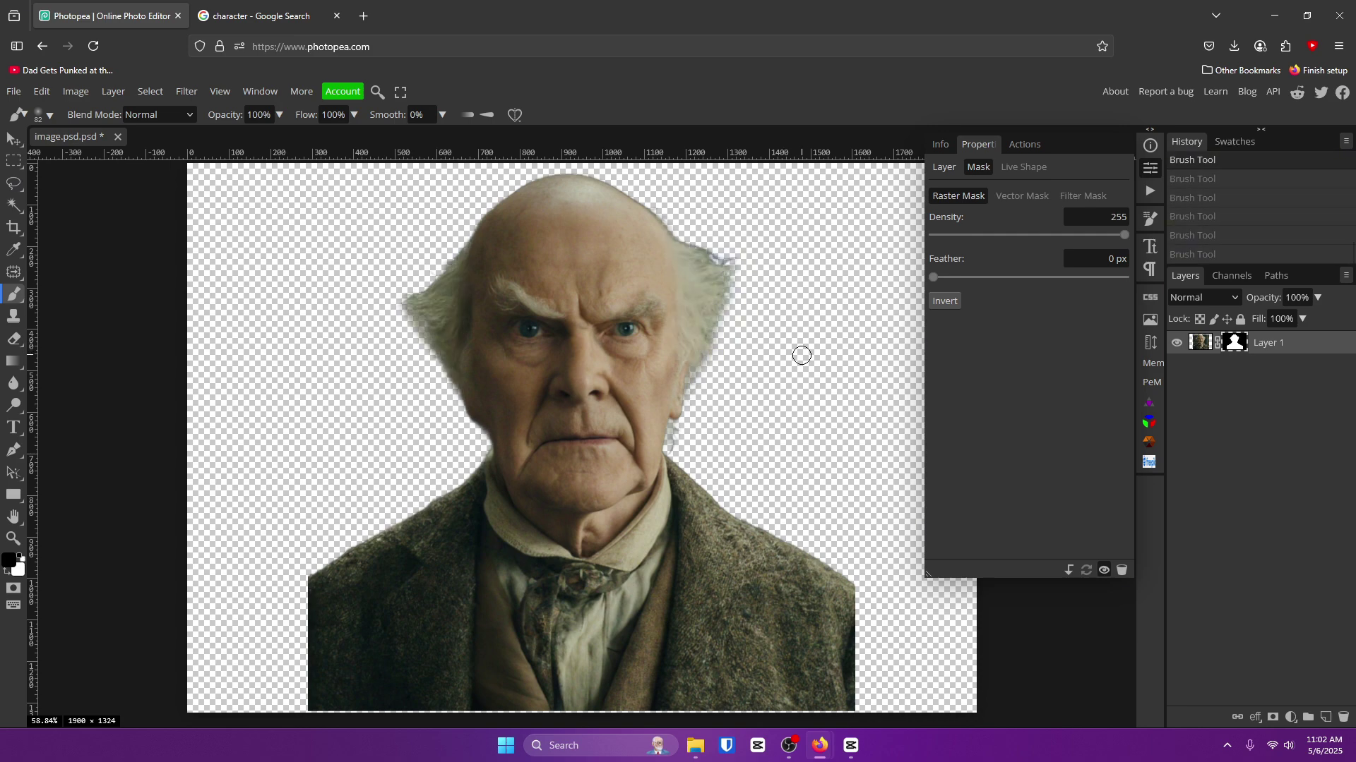
Try the automatic background removal on Layer 1's image again and undo back to the unmasked portrait
click(1198, 343)
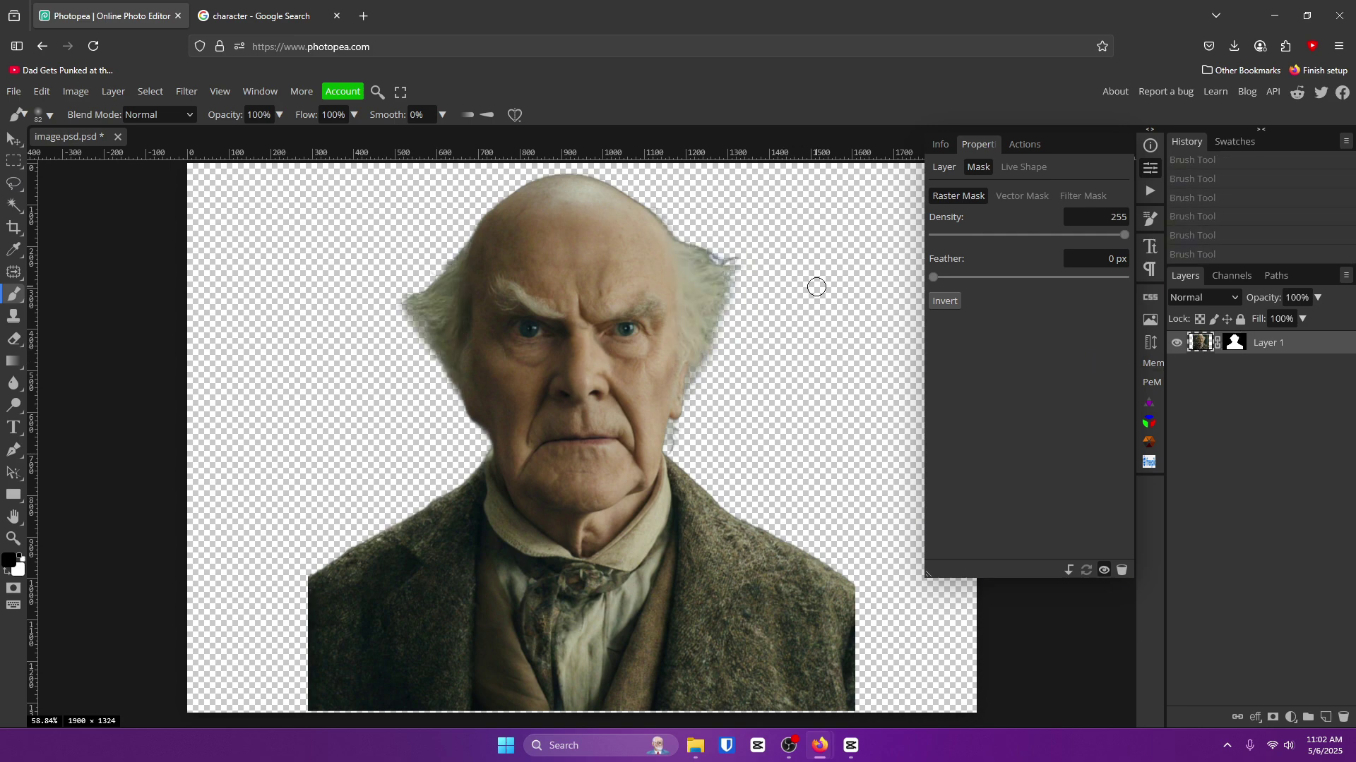
click(1148, 170)
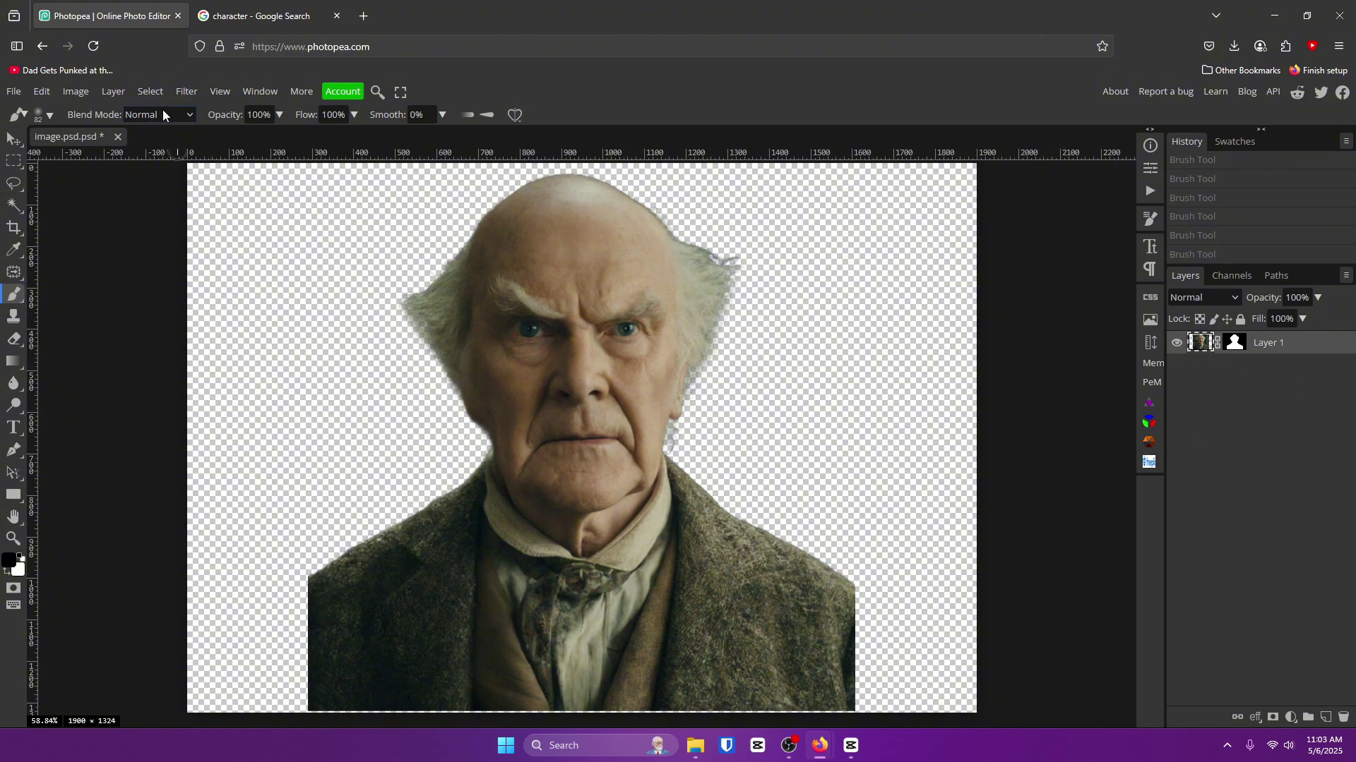
click(151, 91)
click(191, 182)
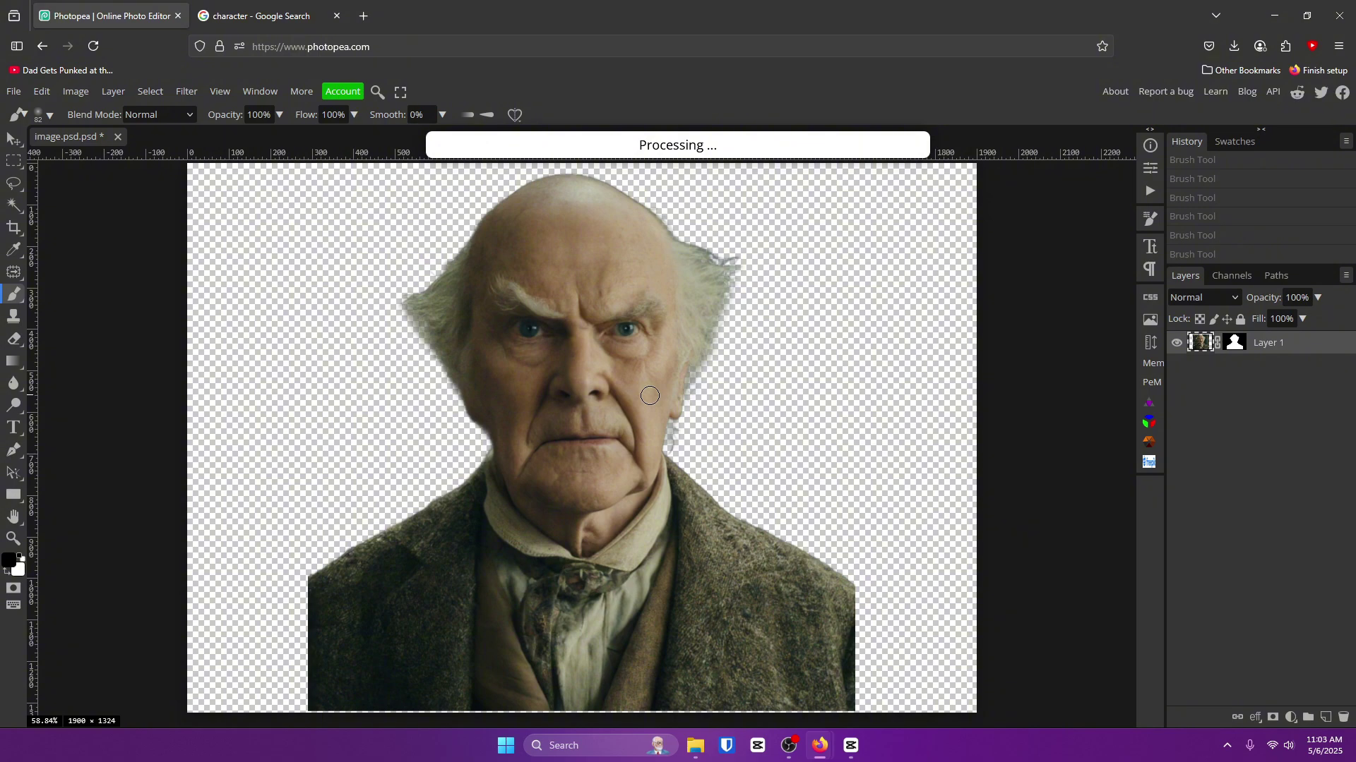
key(ctrl+z)
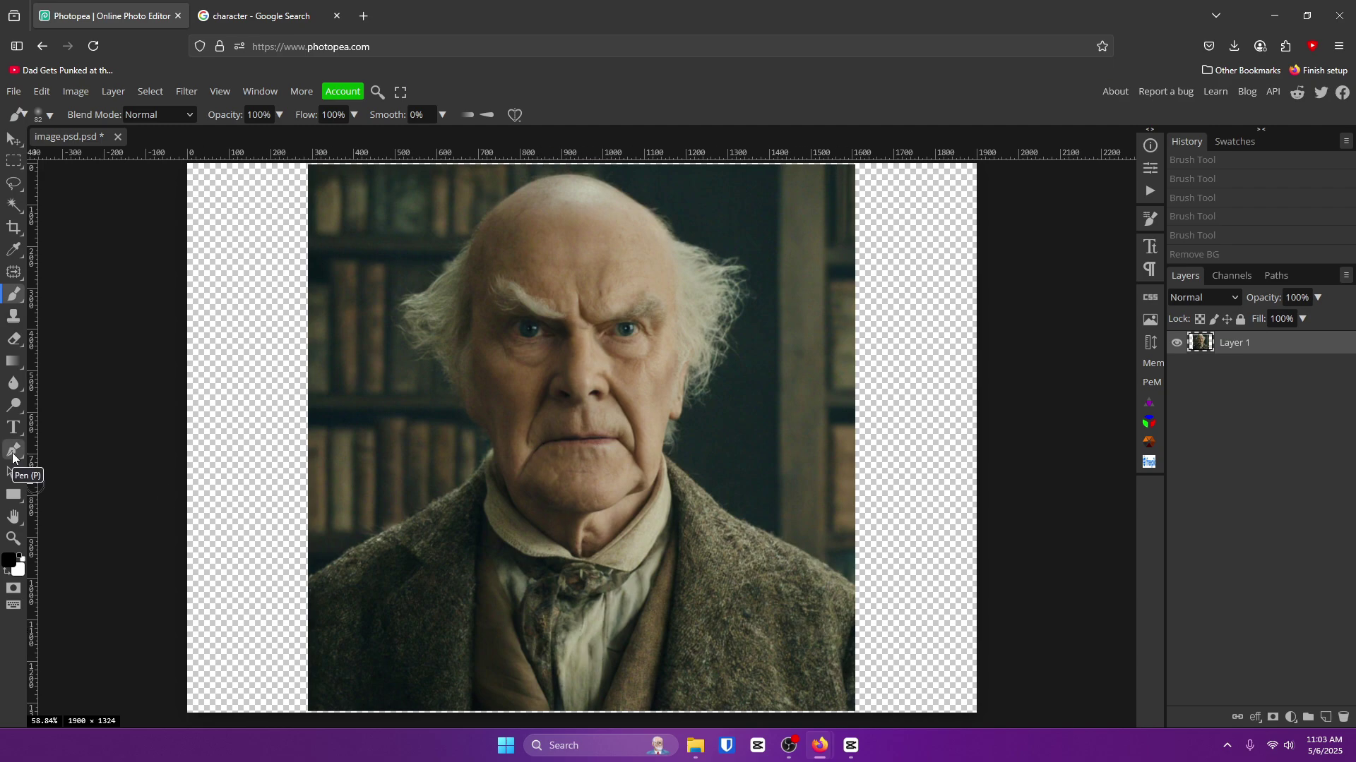
Trace a Pen path along the man's left-hand shoulder from the photo's edge up to the side of the neck
click(12, 456)
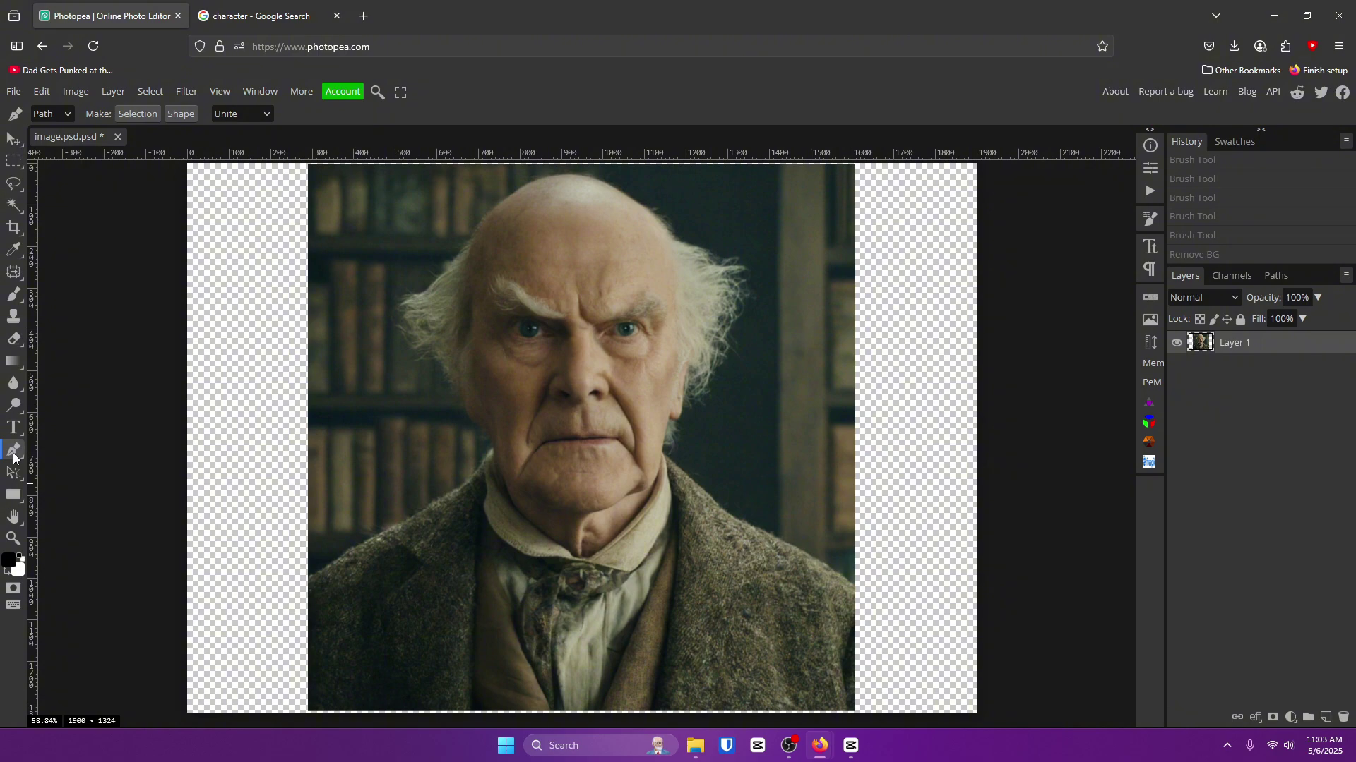
click(14, 539)
drag(284, 543, 370, 519)
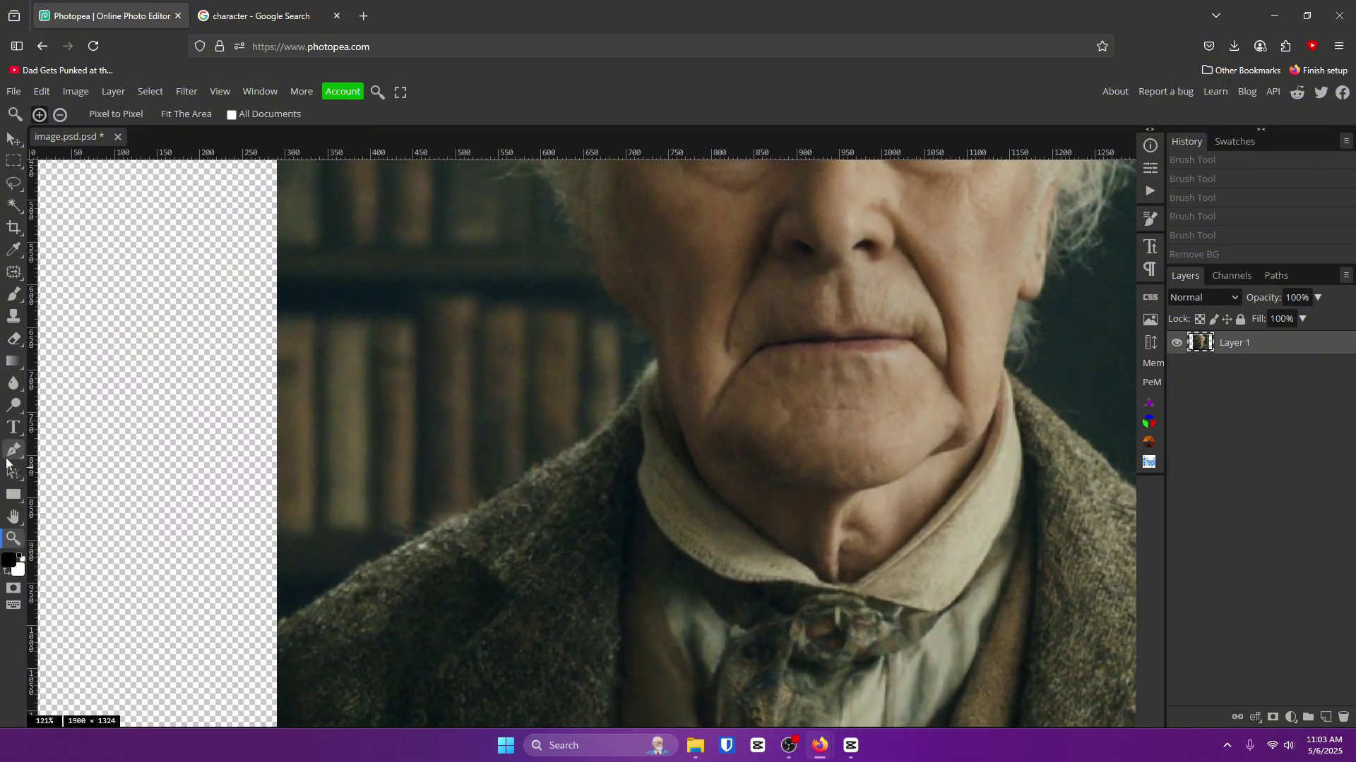
click(12, 451)
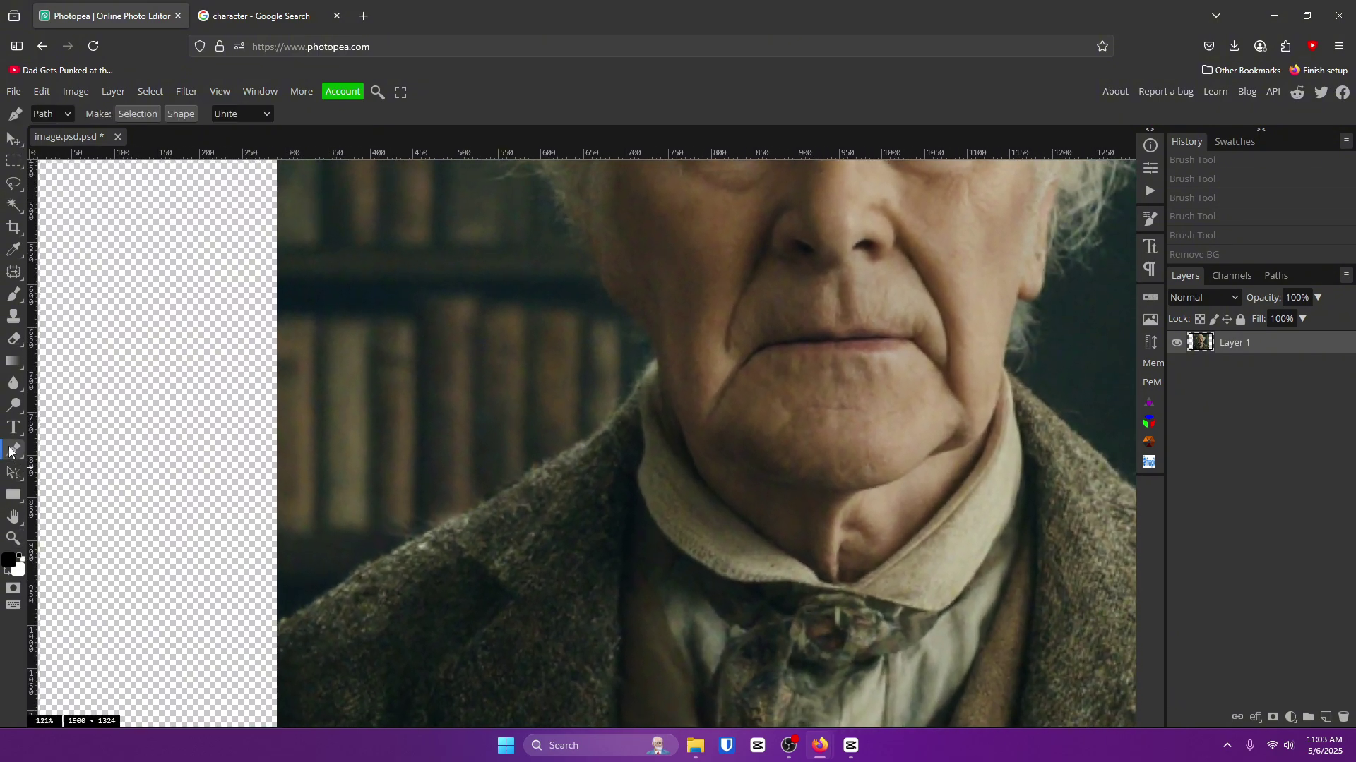
click(275, 629)
click(304, 609)
click(316, 601)
click(327, 596)
click(342, 584)
click(362, 574)
click(375, 562)
click(391, 553)
click(400, 549)
click(414, 542)
click(431, 532)
click(452, 524)
click(480, 506)
click(490, 501)
click(504, 493)
click(529, 479)
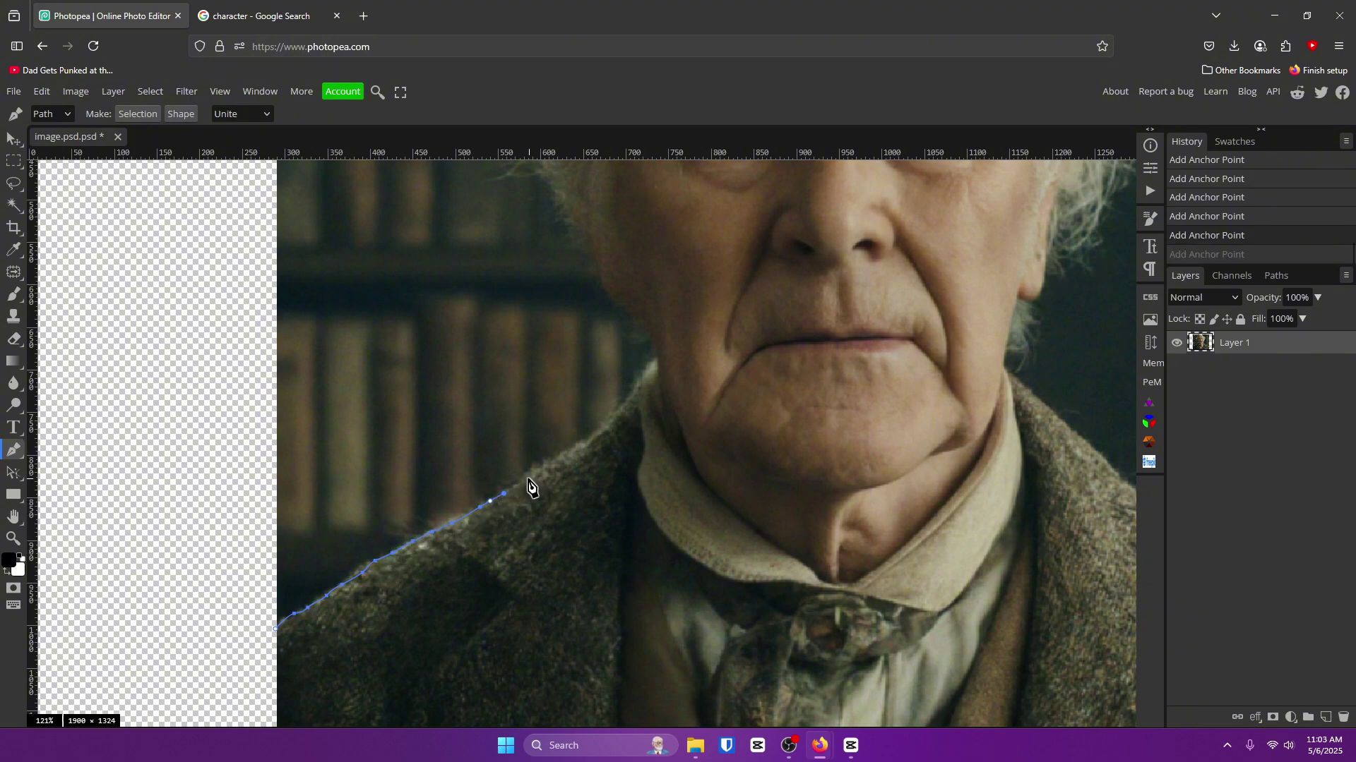
drag(556, 460, 630, 551)
click(643, 326)
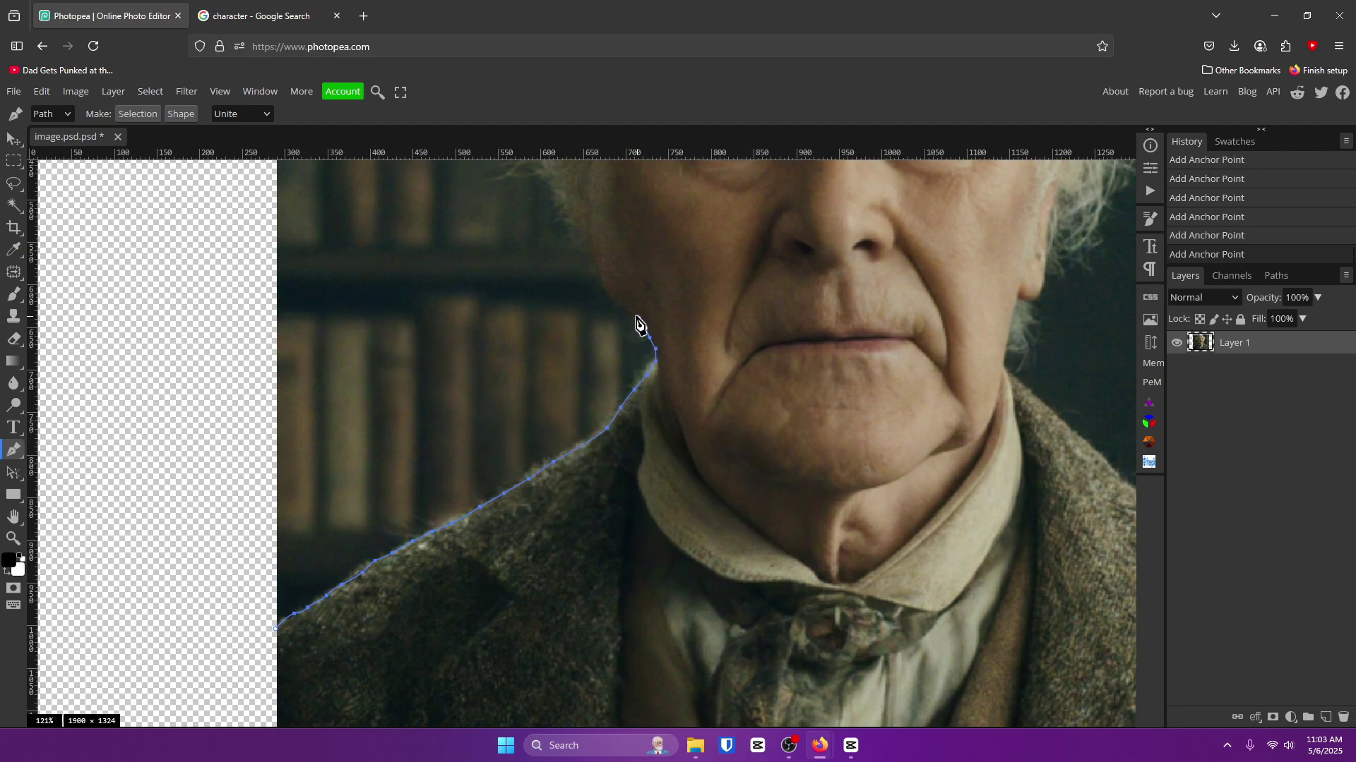
Continue the Pen path up the left side of the jaw to the bottom of the hair tuft
click(638, 318)
click(623, 309)
click(605, 290)
click(600, 281)
click(593, 258)
scroll(604, 395, up, 4)
click(580, 538)
click(570, 515)
click(560, 497)
click(549, 463)
click(541, 454)
click(534, 451)
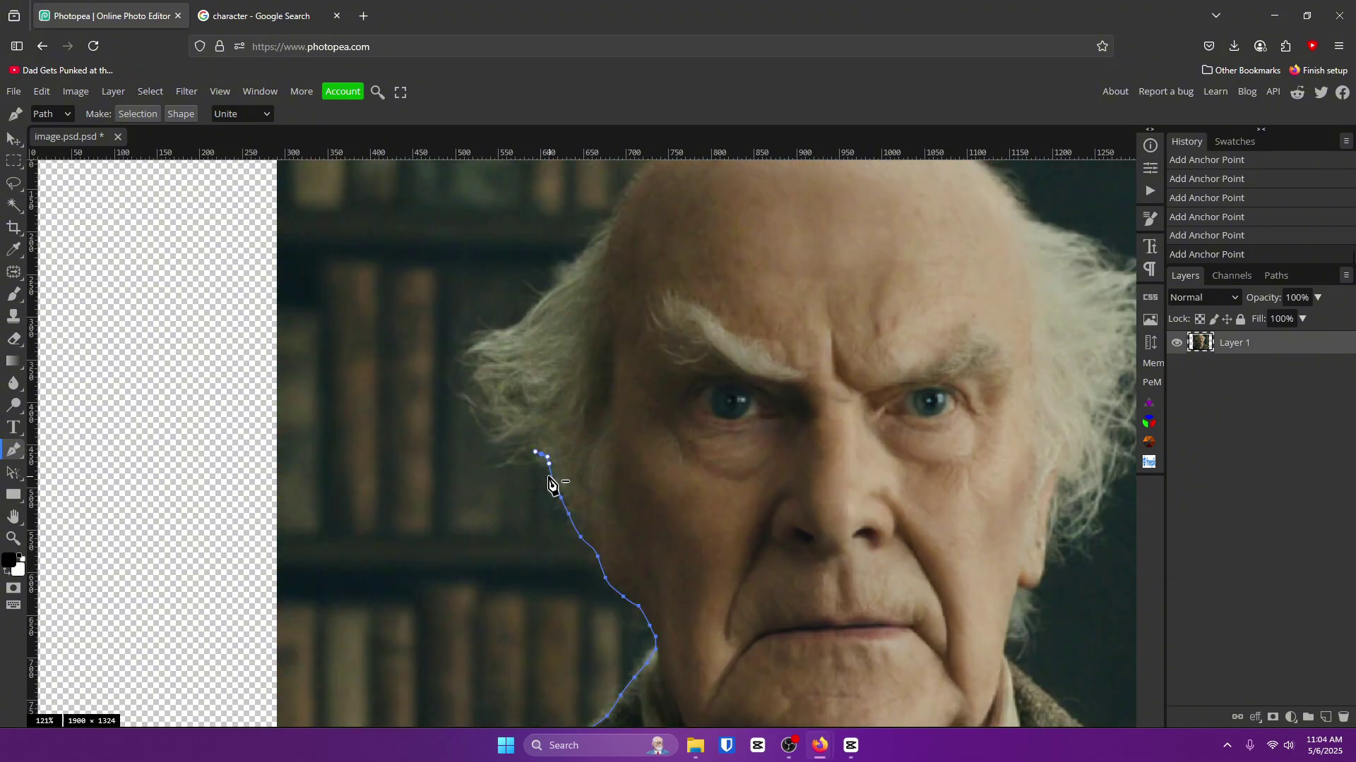
Replace the last misplaced anchor and outline the left hair tuft around its outer edge with the Pen path
key(ctrl+z)
drag(535, 464, 526, 466)
click(509, 465)
click(499, 454)
click(488, 442)
click(479, 421)
click(471, 404)
click(464, 386)
click(461, 362)
click(462, 346)
drag(484, 334, 543, 297)
key(ctrl+z)
click(547, 301)
scroll(548, 357, up, 2)
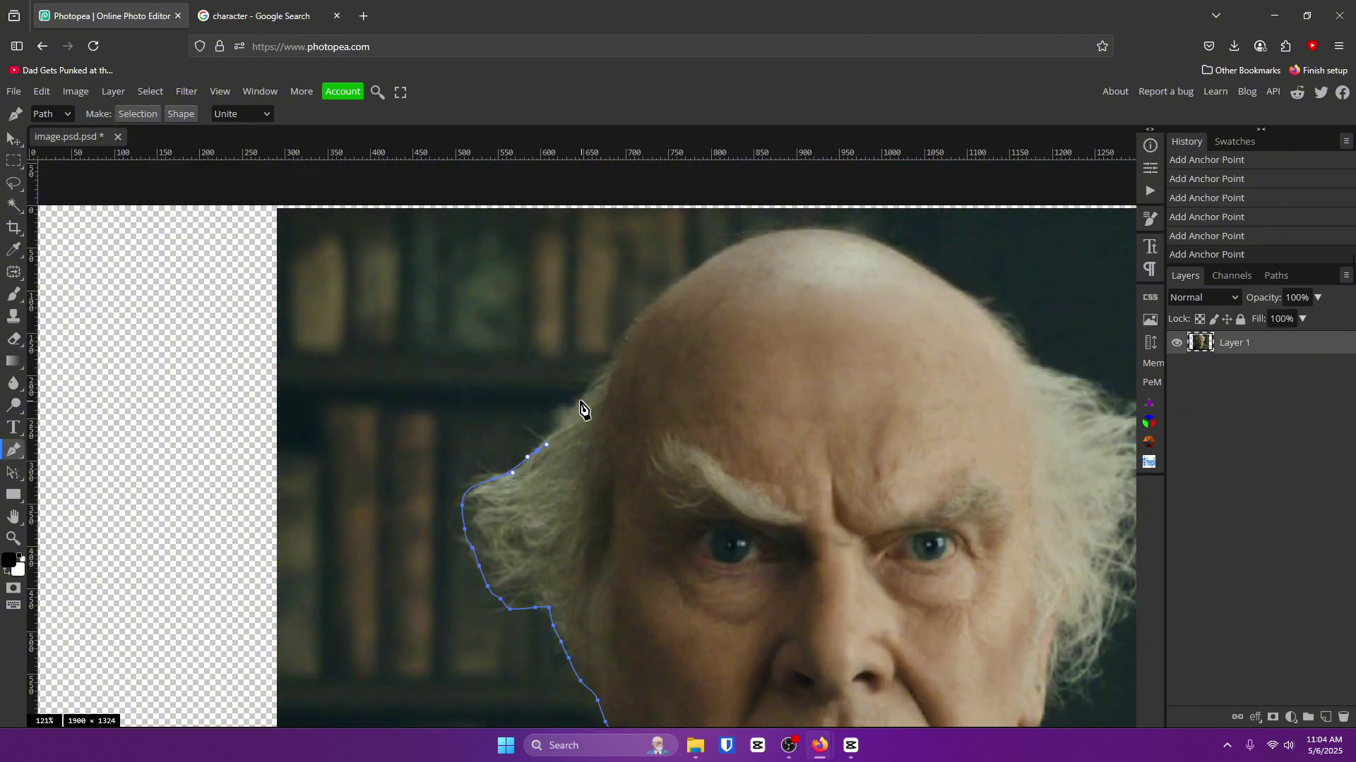
Curve the Pen path over the bald crown of the head and remove the last anchor's outgoing handle
drag(555, 432, 581, 408)
drag(591, 393, 608, 367)
drag(615, 357, 621, 348)
drag(653, 301, 703, 264)
drag(804, 230, 1071, 429)
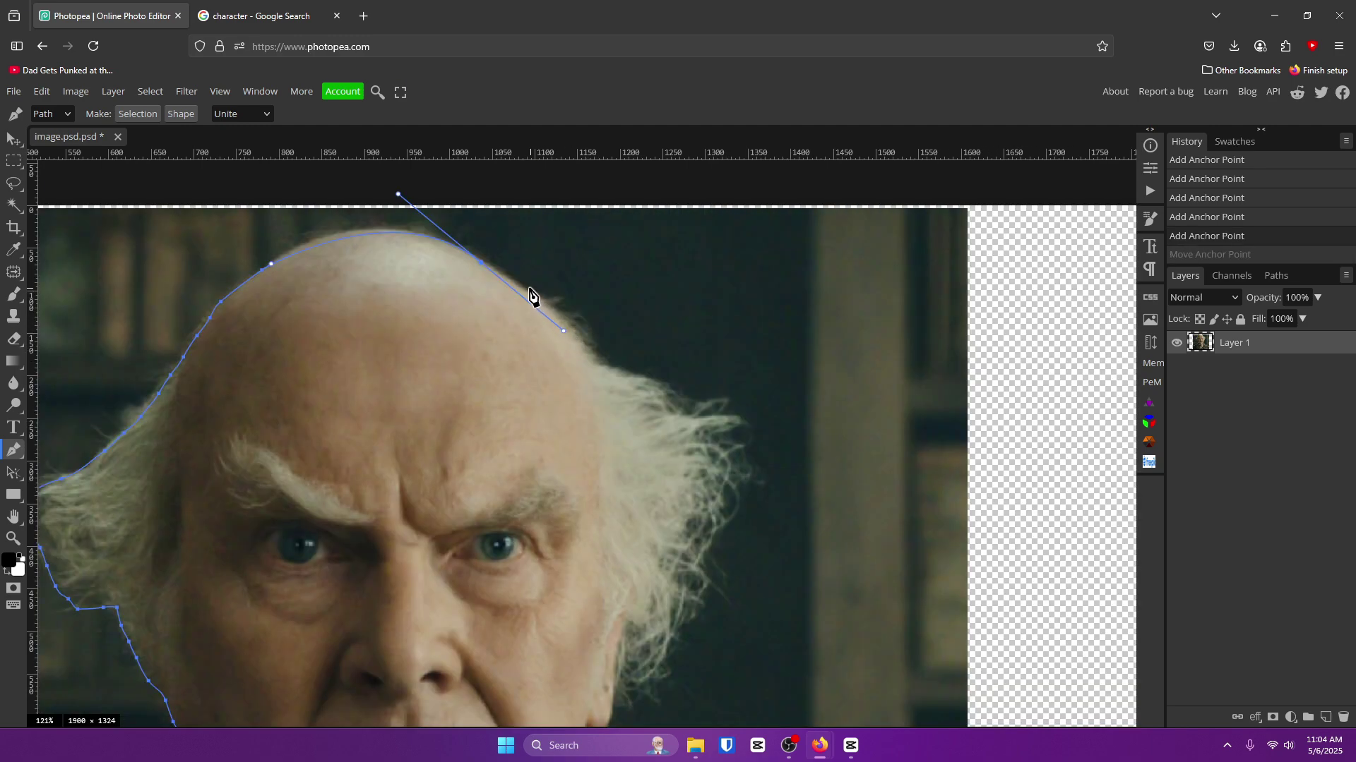
drag(548, 310, 520, 370)
key(ctrl+z)
alt+click(480, 263)
Outline the outer edge of the right hair tuft with the Pen path, undoing the misplaced anchors
mouse_move(589, 349)
mouse_down()
mouse_move(609, 386)
mouse_move(714, 399)
mouse_move(684, 412)
mouse_up()
alt+click(589, 349)
alt+click(663, 386)
drag(733, 418, 739, 419)
drag(740, 425, 722, 456)
click(708, 432)
key(ctrl+z)
key(ctrl+z)
click(683, 629)
Continue the Pen path below the right hair tuft, around the earlobe and down the jaw to the collar
scroll(683, 628, down, 4)
click(650, 385)
click(625, 401)
click(608, 440)
click(586, 444)
click(570, 511)
click(570, 514)
Trace the Pen path along the right shoulder of the coat out past the photo's edge
scroll(617, 553, down, 2)
click(692, 480)
click(781, 526)
click(803, 544)
click(872, 578)
click(899, 588)
click(948, 623)
click(960, 635)
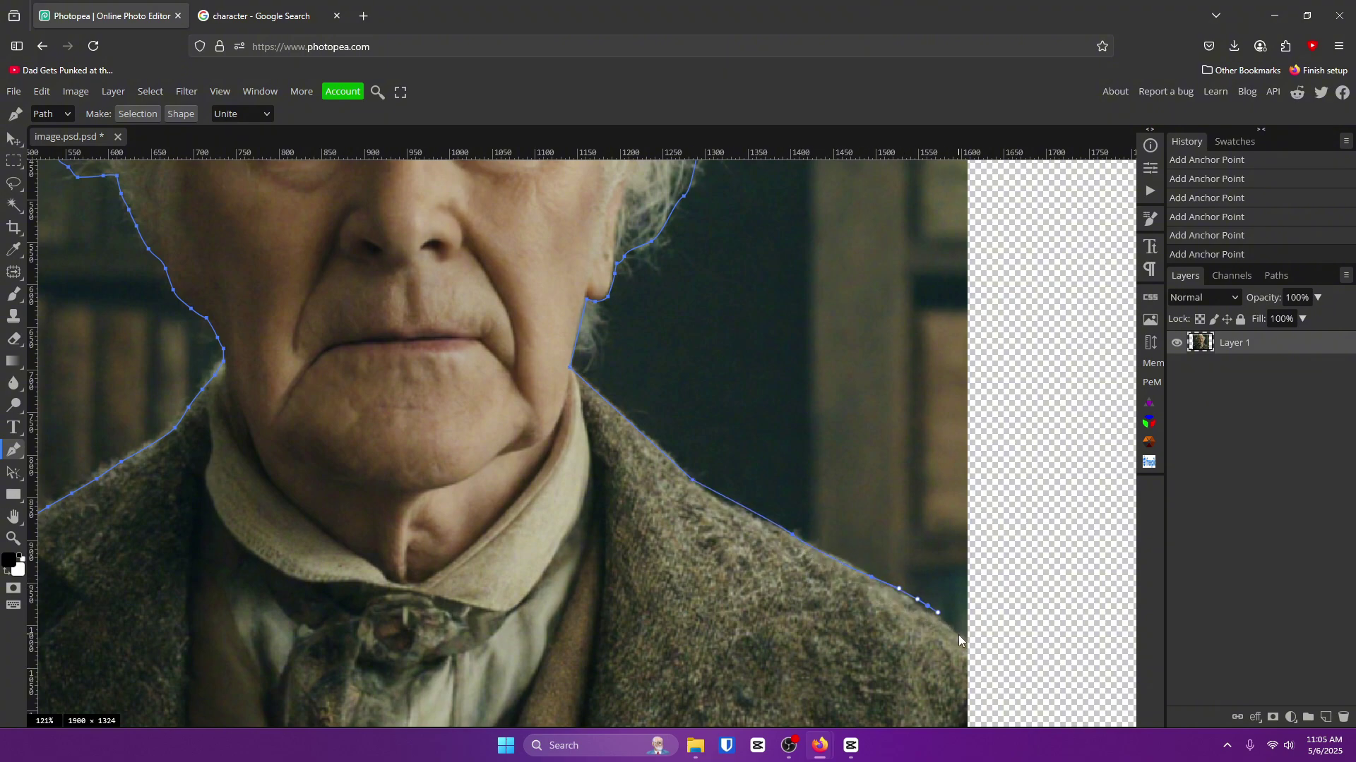
click(973, 654)
Run the Pen path outside the photo's lower corners and close it at its starting anchor
scroll(974, 672, down, 5)
click(972, 552)
scroll(197, 562, left, 5)
click(188, 551)
click(203, 269)
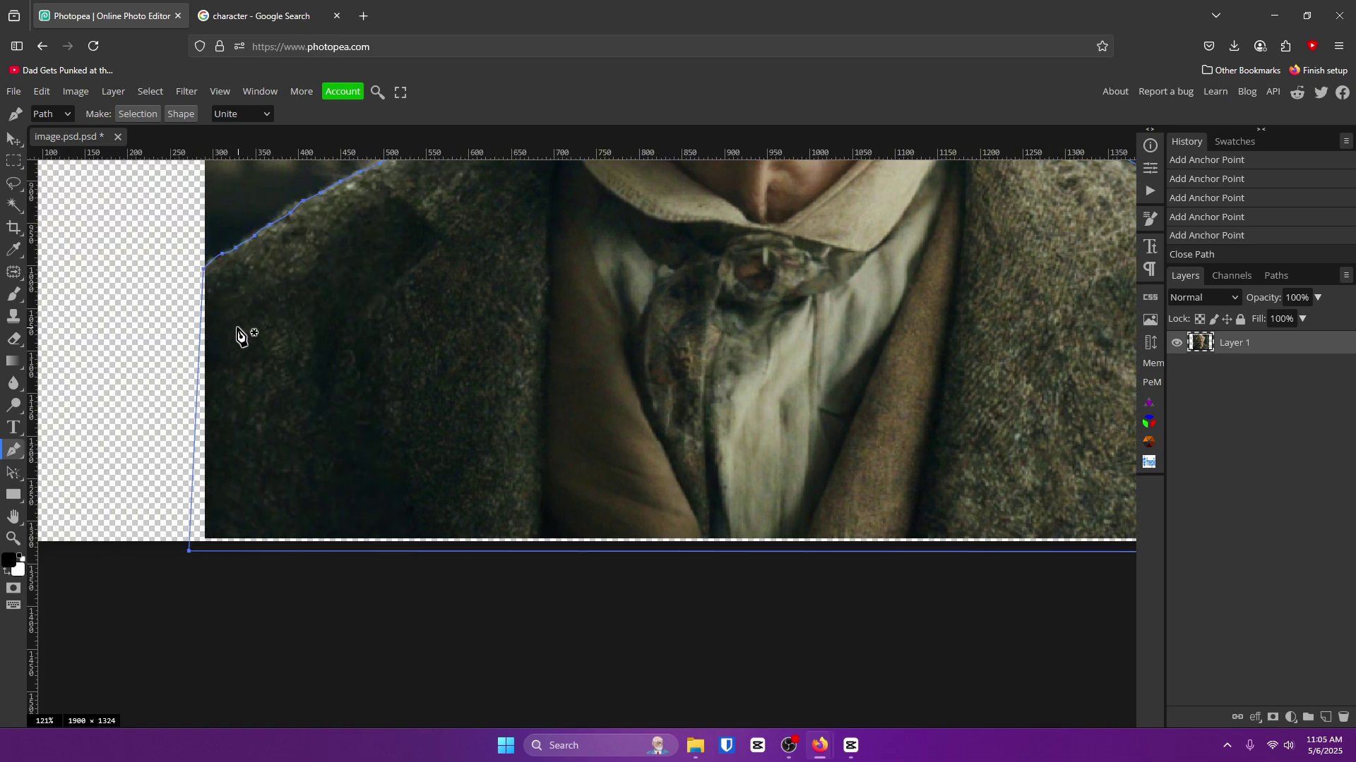
Convert the closed path into a selection and copy the selected portrait to a new layer
scroll(381, 341, up, 3)
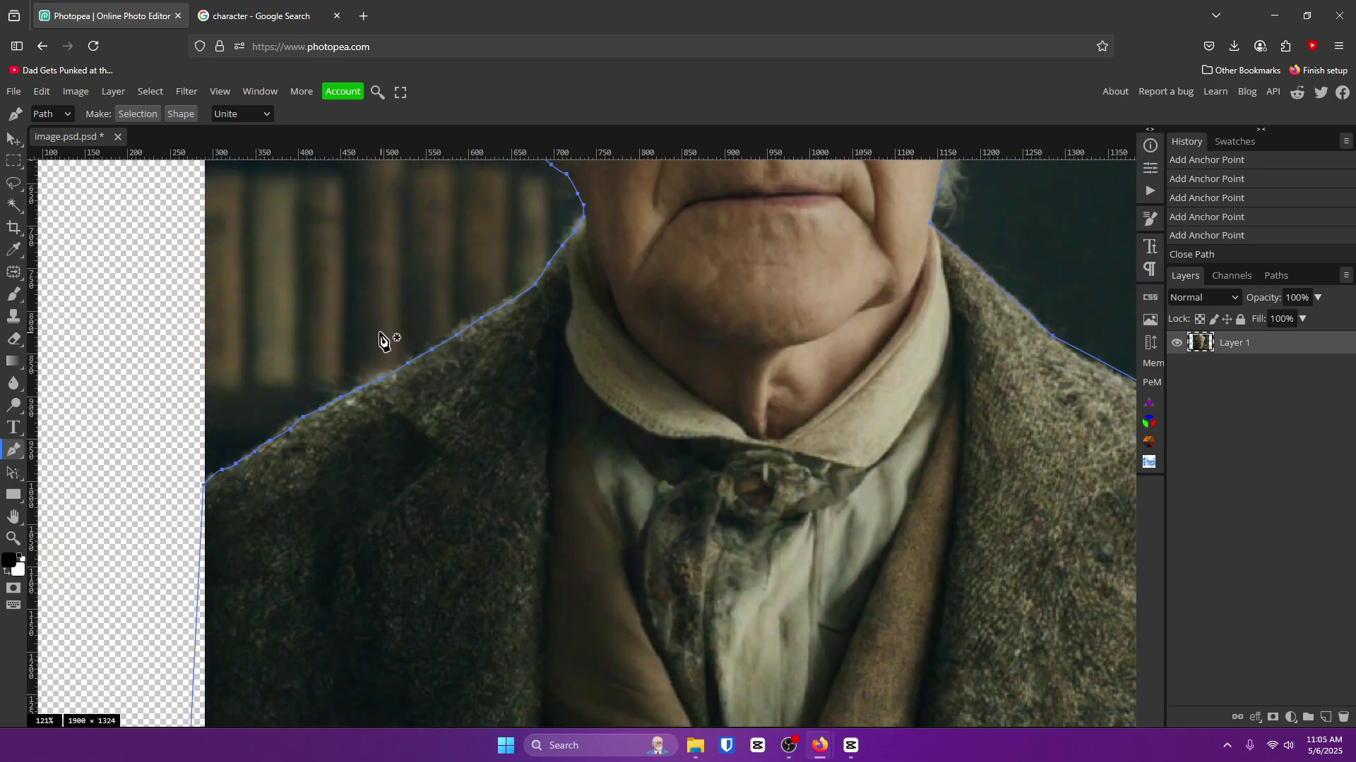
click(127, 115)
click(198, 266)
key(ctrl+j)
scroll(812, 410, up, 3)
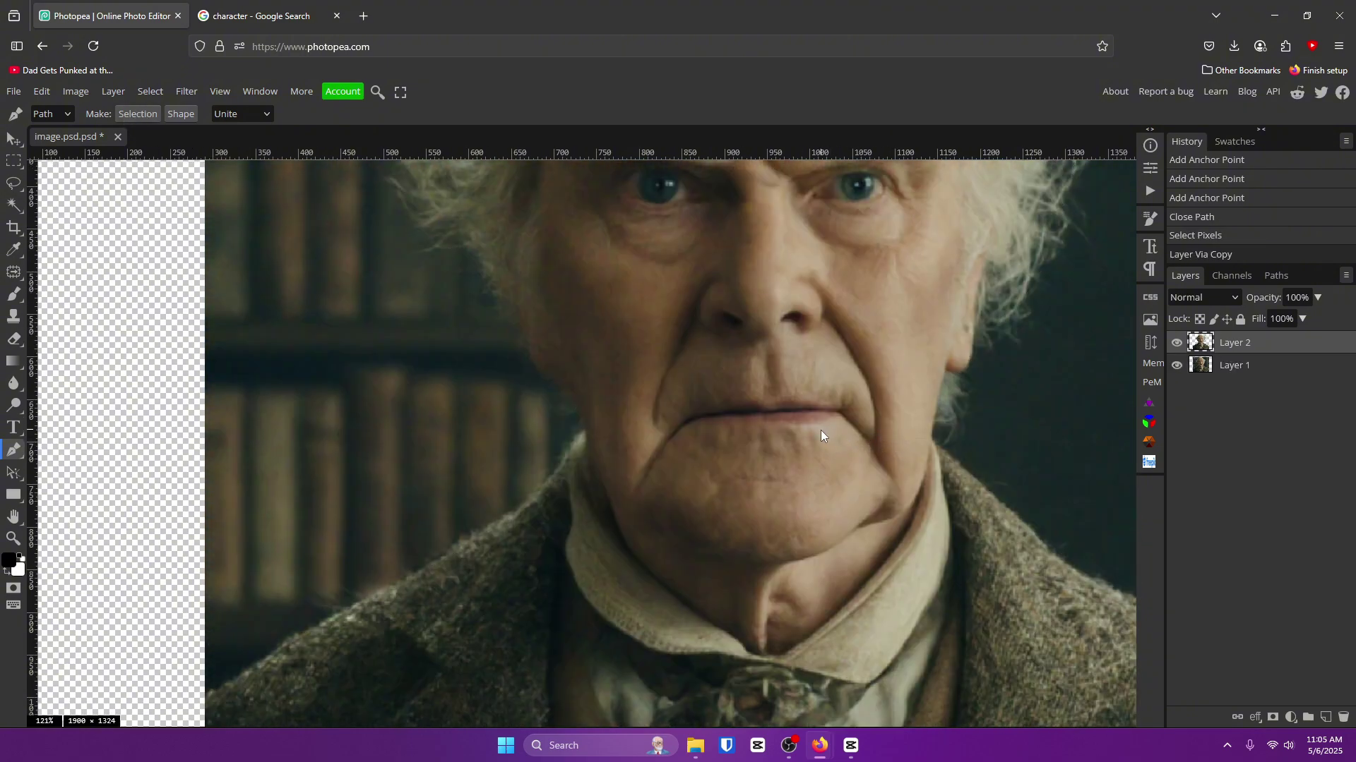
scroll(690, 374, up, 2)
click(14, 538)
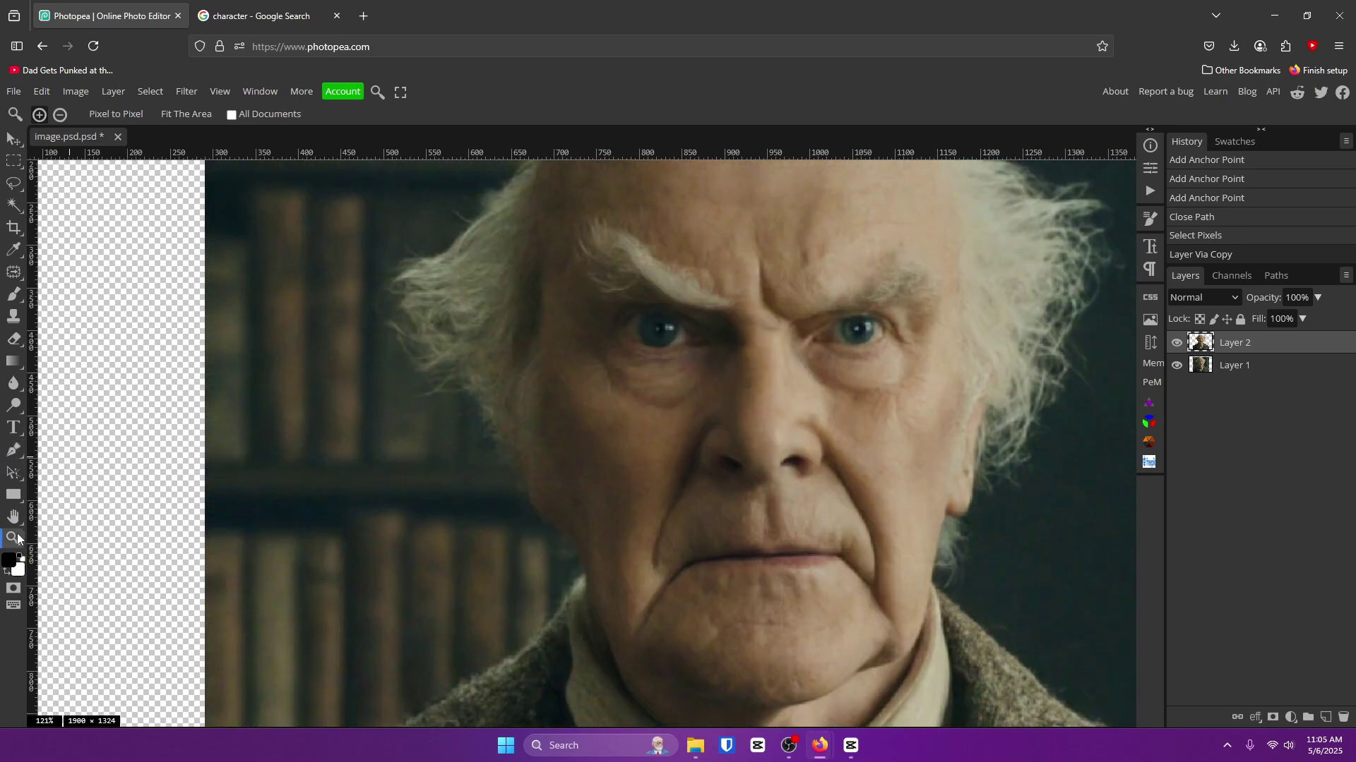
click(198, 115)
Delete the original photo layer beneath the cut-out portrait
click(1224, 364)
click(1229, 344)
click(1222, 361)
click(1222, 345)
click(1220, 369)
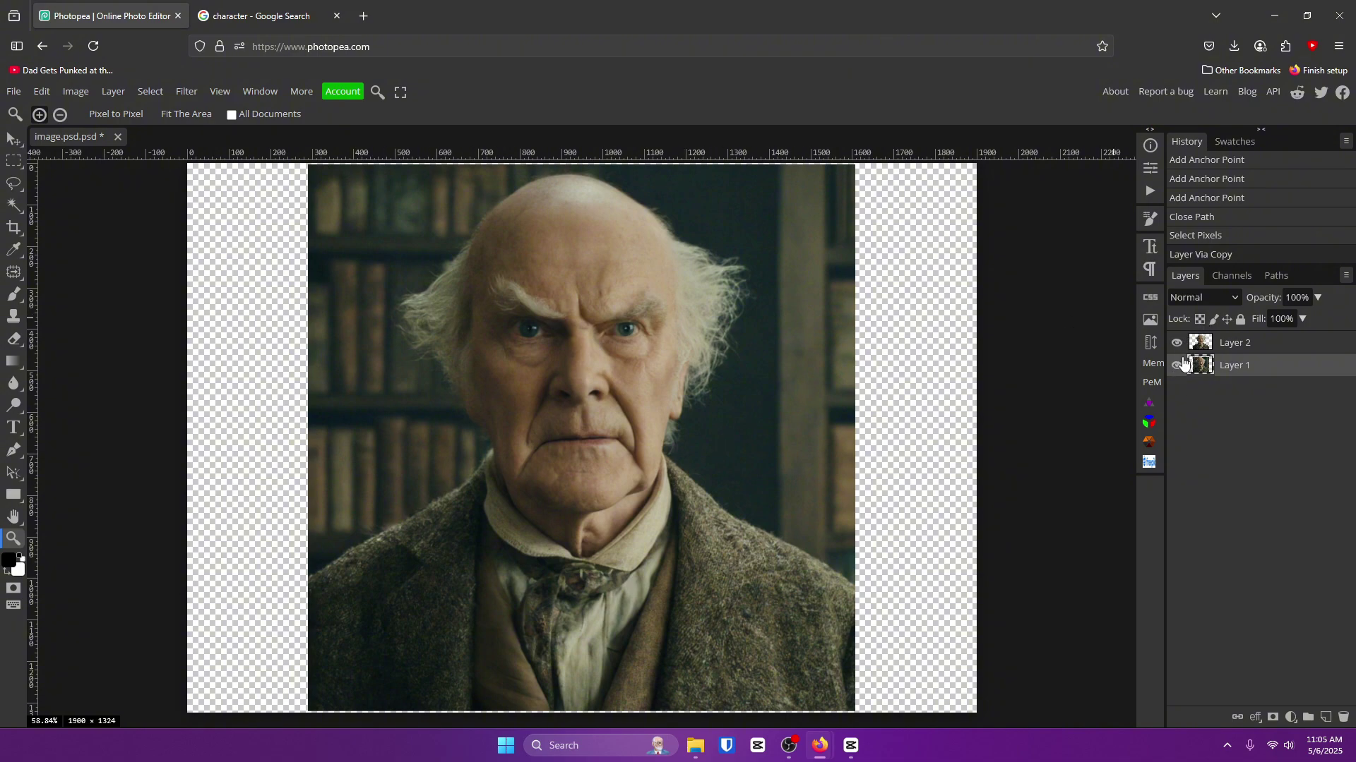
click(1177, 364)
key(Delete)
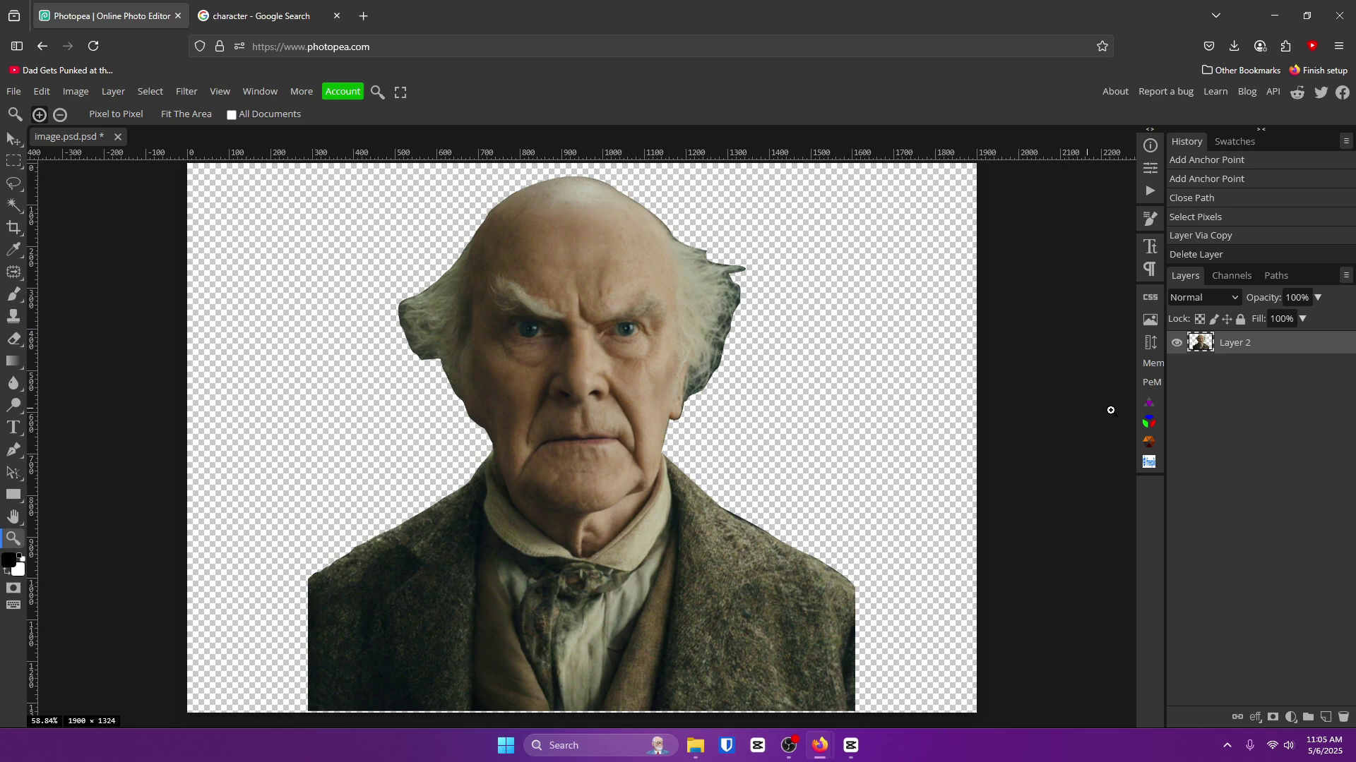
Add a raster mask to the cut-out portrait and brush black over the leftover background around both hair tufts
click(1271, 718)
click(20, 299)
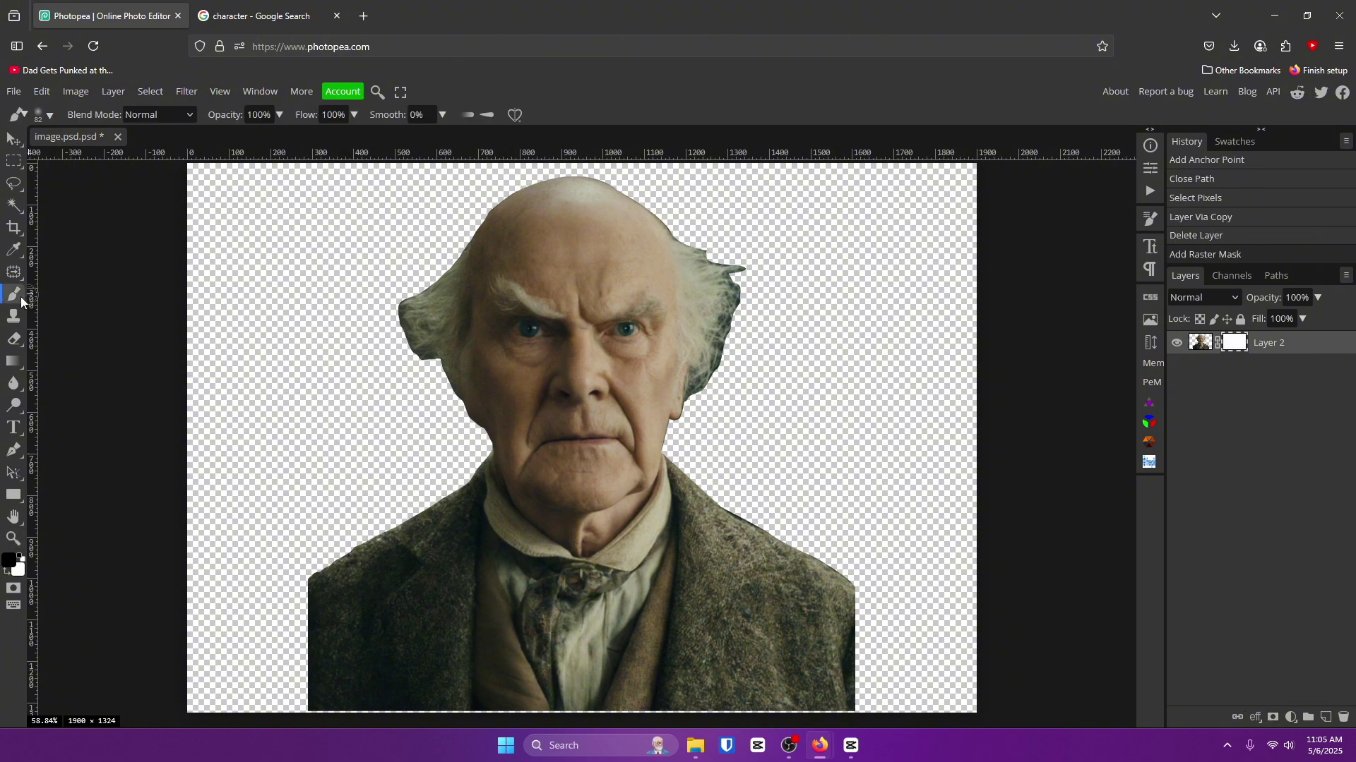
drag(394, 354, 387, 315)
drag(432, 367, 435, 369)
drag(408, 366, 415, 366)
mouse_move(425, 366)
mouse_down()
mouse_move(399, 348)
mouse_move(389, 305)
mouse_up()
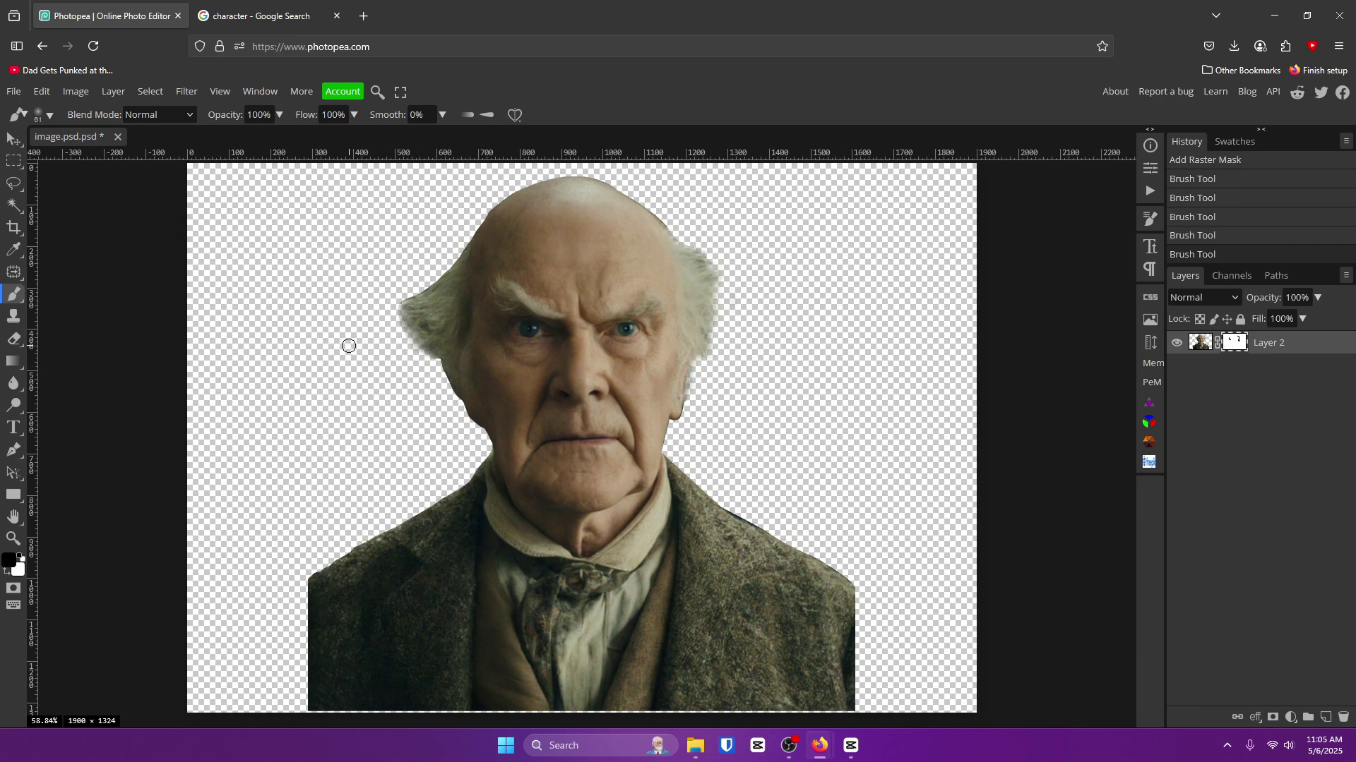
mouse_move(397, 358)
mouse_down()
mouse_move(389, 312)
mouse_move(418, 354)
mouse_move(427, 242)
mouse_up()
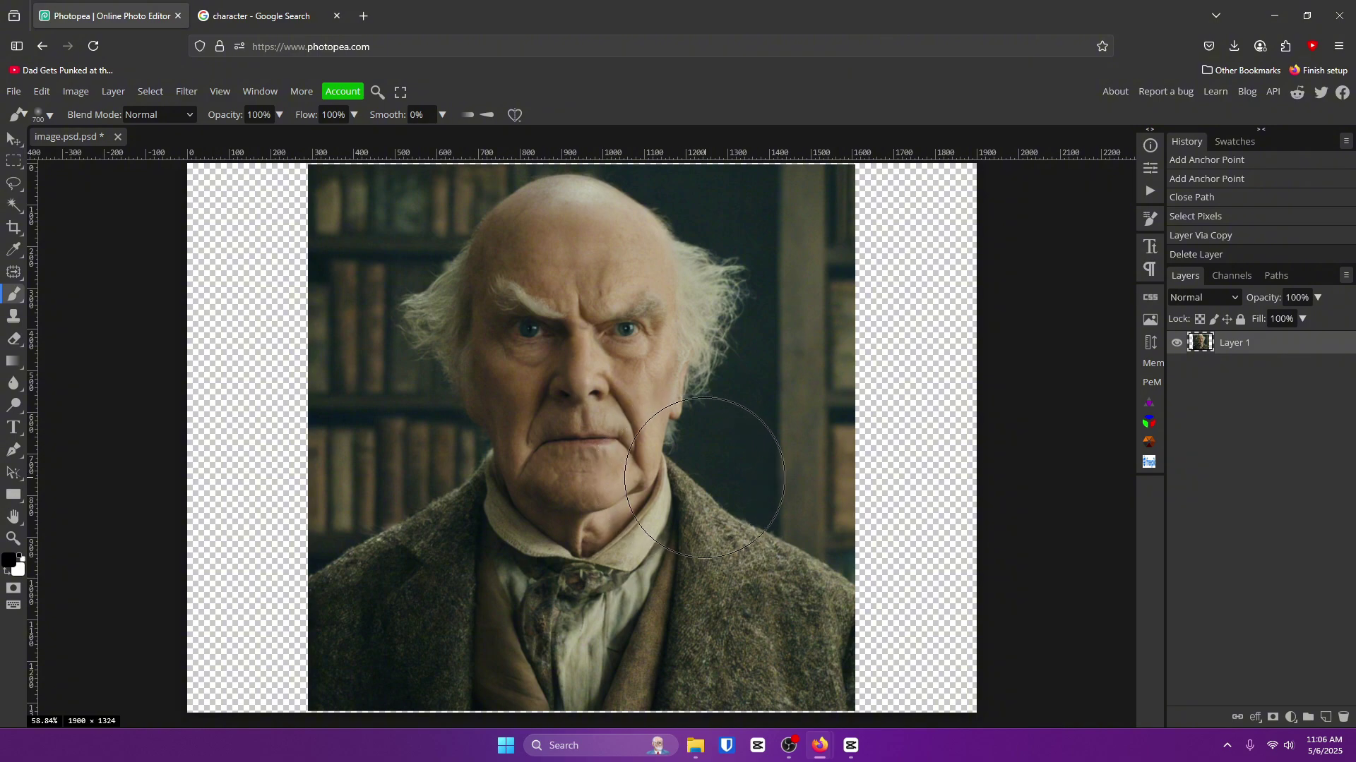
Add a raster mask to the original portrait photo and brush black on it to hide the background around the man
click(1273, 717)
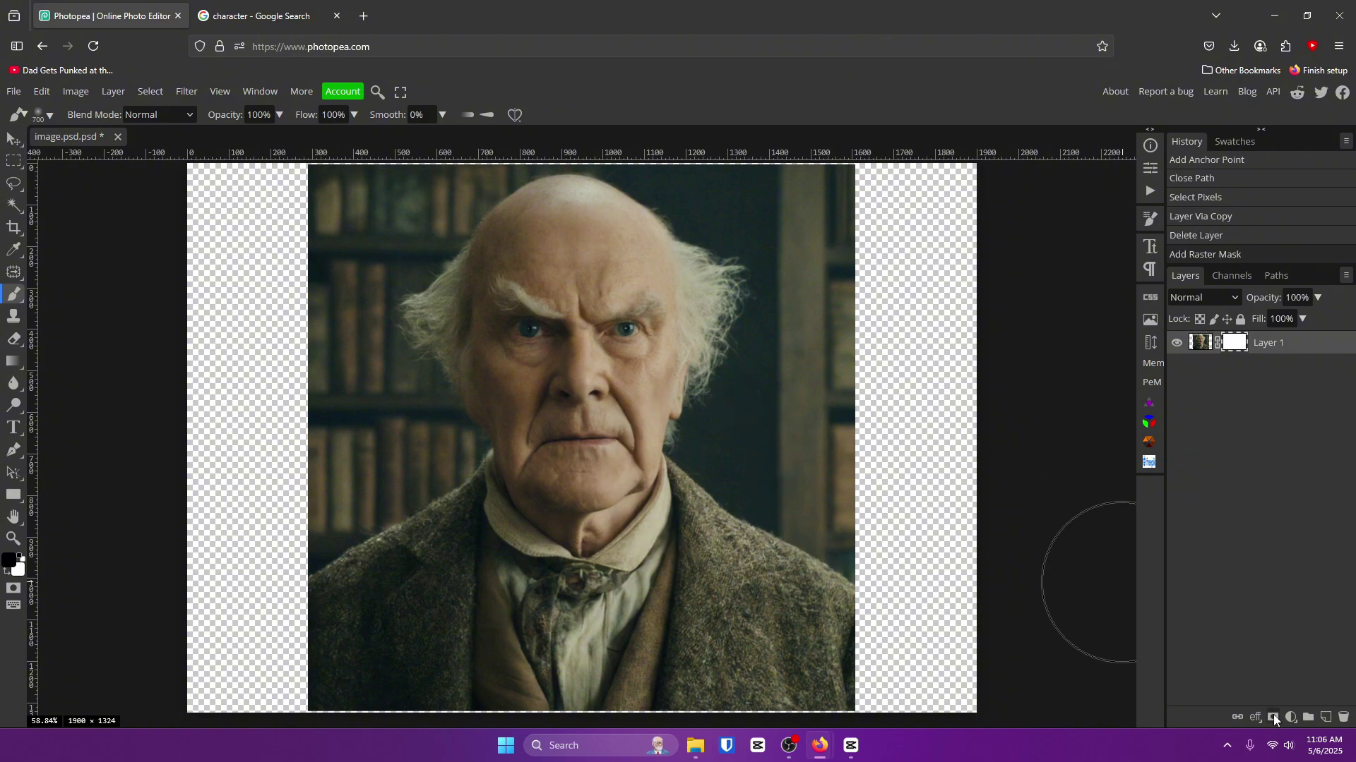
drag(798, 447, 695, 446)
mouse_move(841, 493)
mouse_down()
mouse_move(753, 451)
mouse_move(806, 184)
mouse_move(802, 295)
mouse_move(728, 438)
mouse_move(754, 482)
mouse_move(891, 552)
mouse_up()
scroll(917, 484, up, 2)
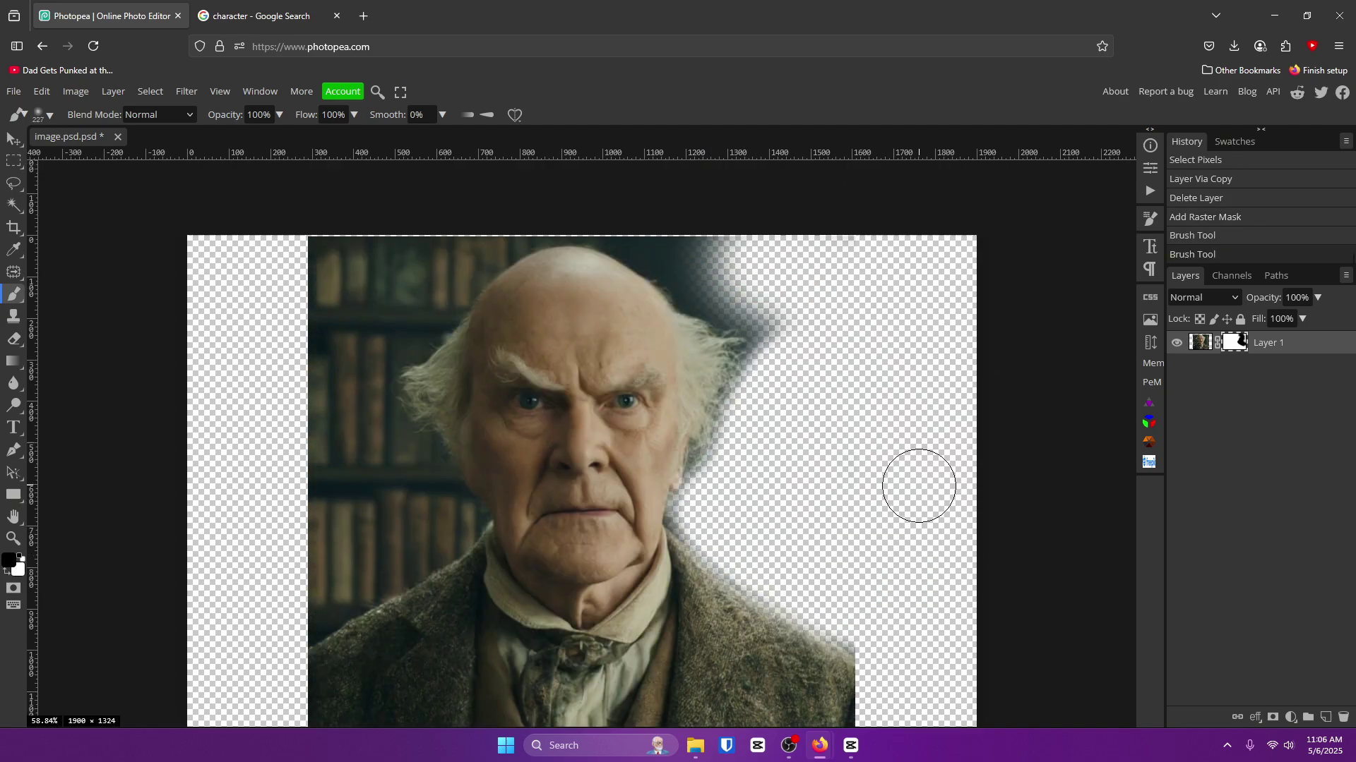
mouse_move(790, 384)
mouse_down()
mouse_move(785, 442)
mouse_move(754, 373)
mouse_move(660, 297)
mouse_move(514, 281)
mouse_move(421, 297)
mouse_move(336, 379)
mouse_move(385, 332)
mouse_move(335, 294)
mouse_move(457, 320)
mouse_up()
mouse_move(429, 320)
mouse_down()
mouse_move(404, 376)
mouse_move(459, 306)
mouse_move(405, 384)
mouse_move(429, 370)
mouse_move(366, 423)
mouse_move(316, 535)
mouse_move(359, 465)
mouse_move(443, 588)
mouse_move(345, 644)
mouse_move(368, 577)
mouse_move(347, 520)
mouse_move(317, 459)
mouse_up()
scroll(316, 483, down, 3)
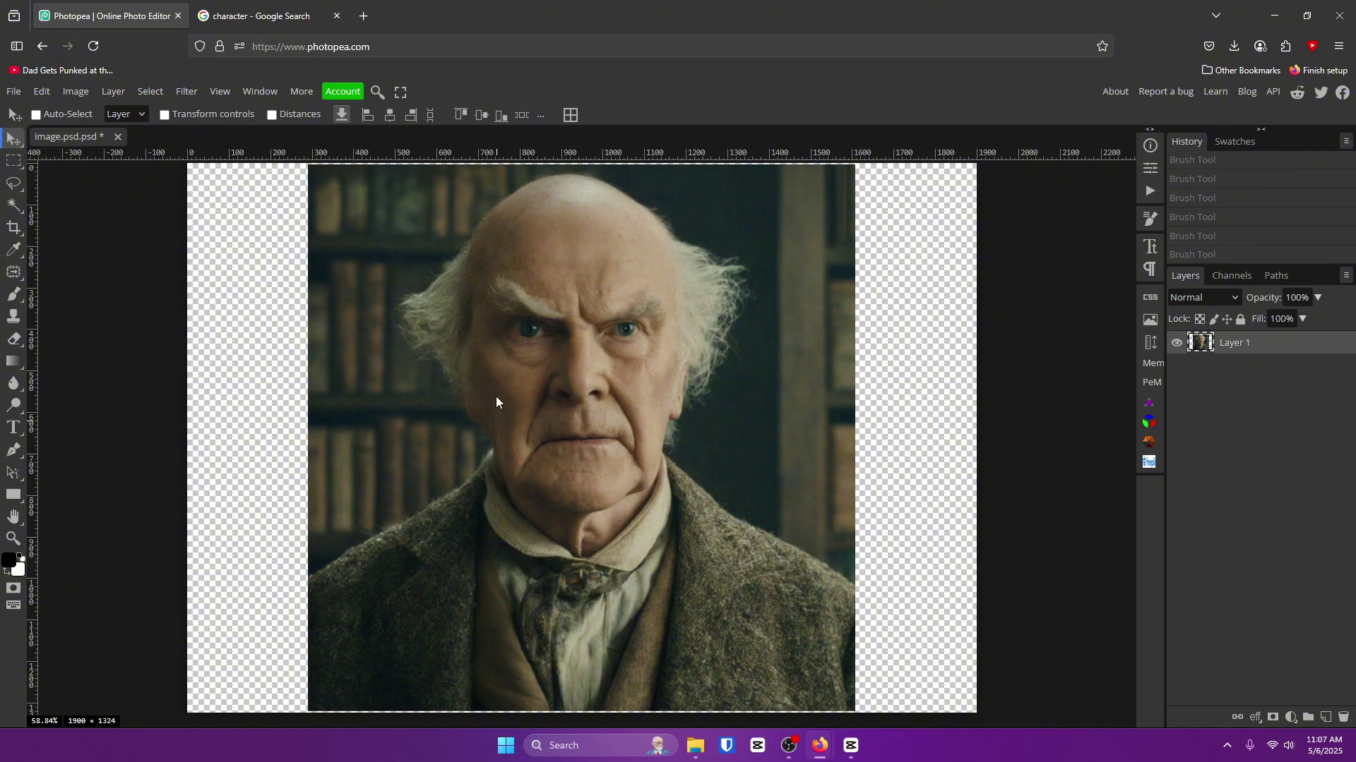
Move the old man's photo to the canvas's left edge and place a pasted young man's portrait against the right edge
drag(587, 408, 467, 409)
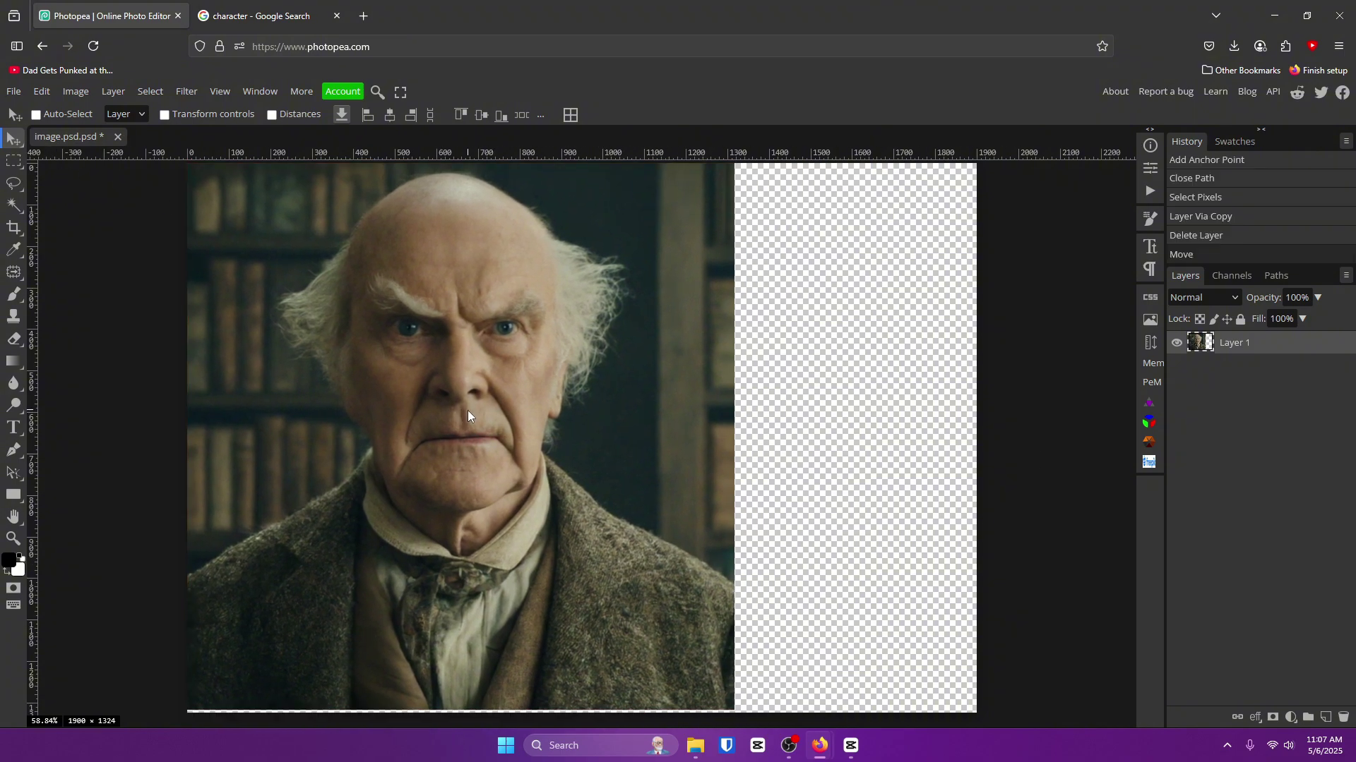
key(ctrl+v)
drag(679, 433, 768, 439)
drag(289, 437, 526, 378)
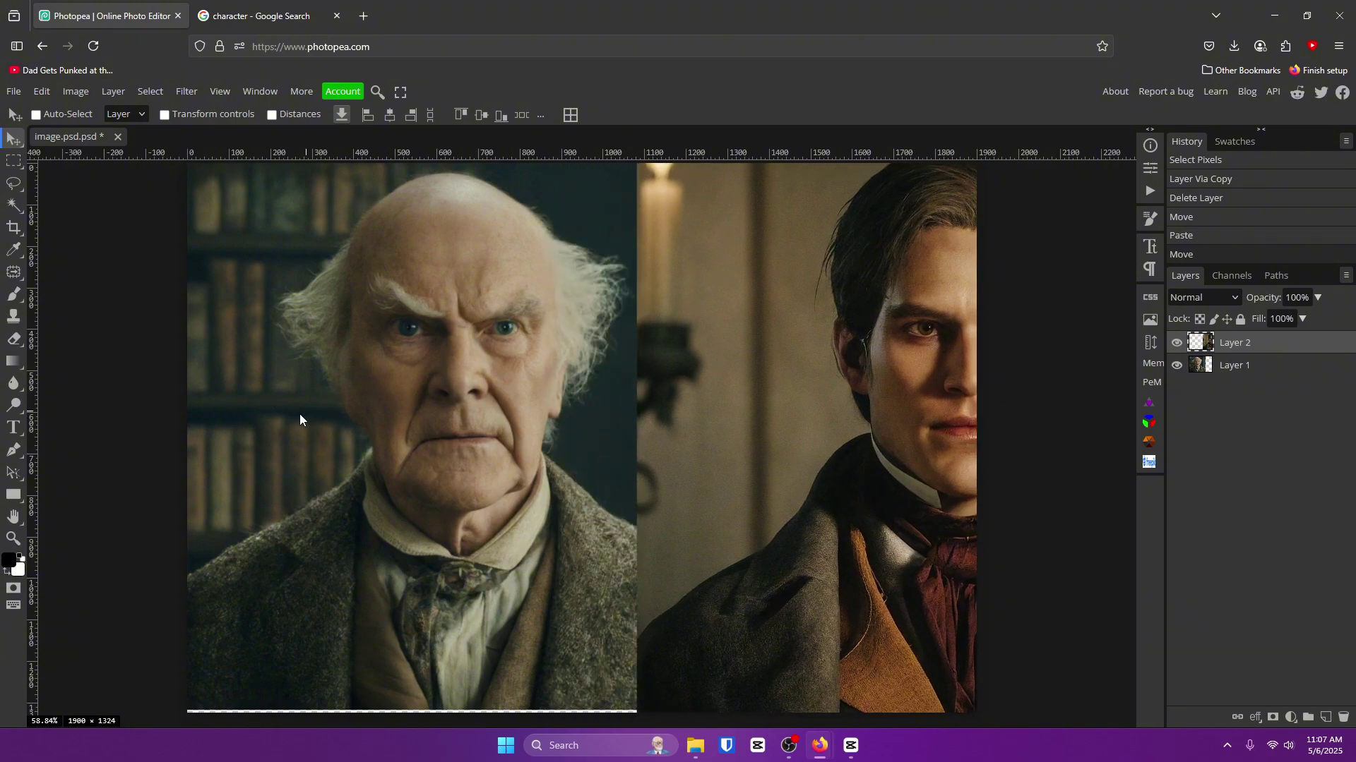
drag(845, 365, 759, 399)
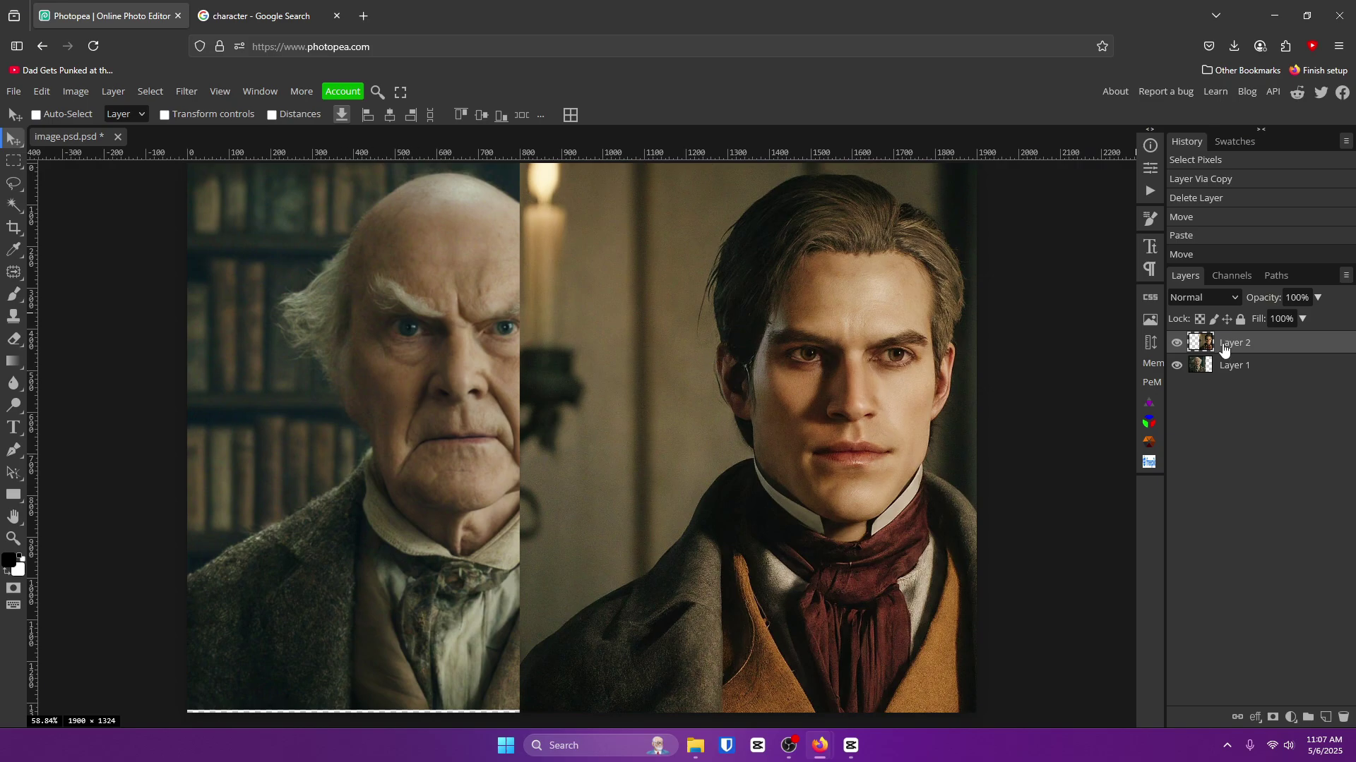
Fit the young man's face over the older face at 66% opacity, scaled to about 105%, and restore full opacity
click(1316, 298)
drag(1318, 319, 1294, 324)
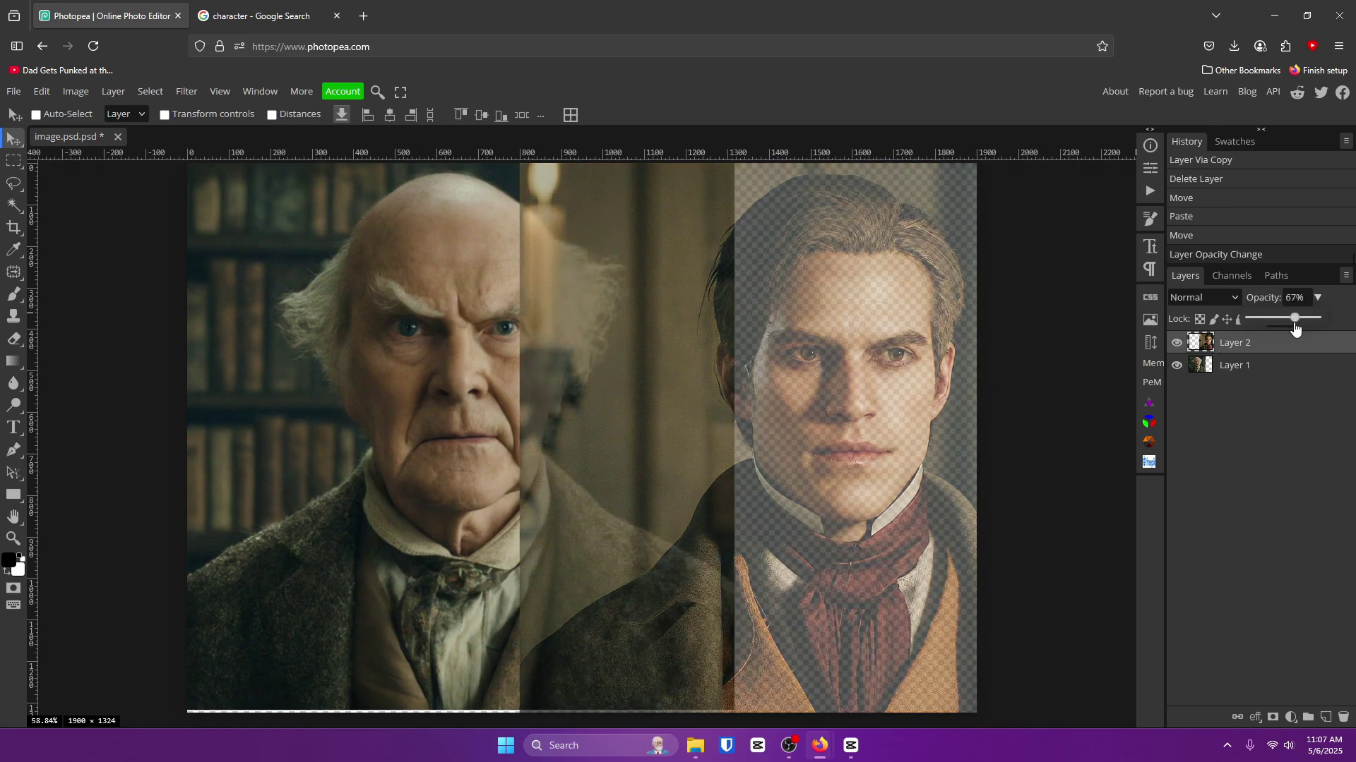
drag(1005, 370, 525, 399)
key(ctrl+alt+t)
right_click(497, 399)
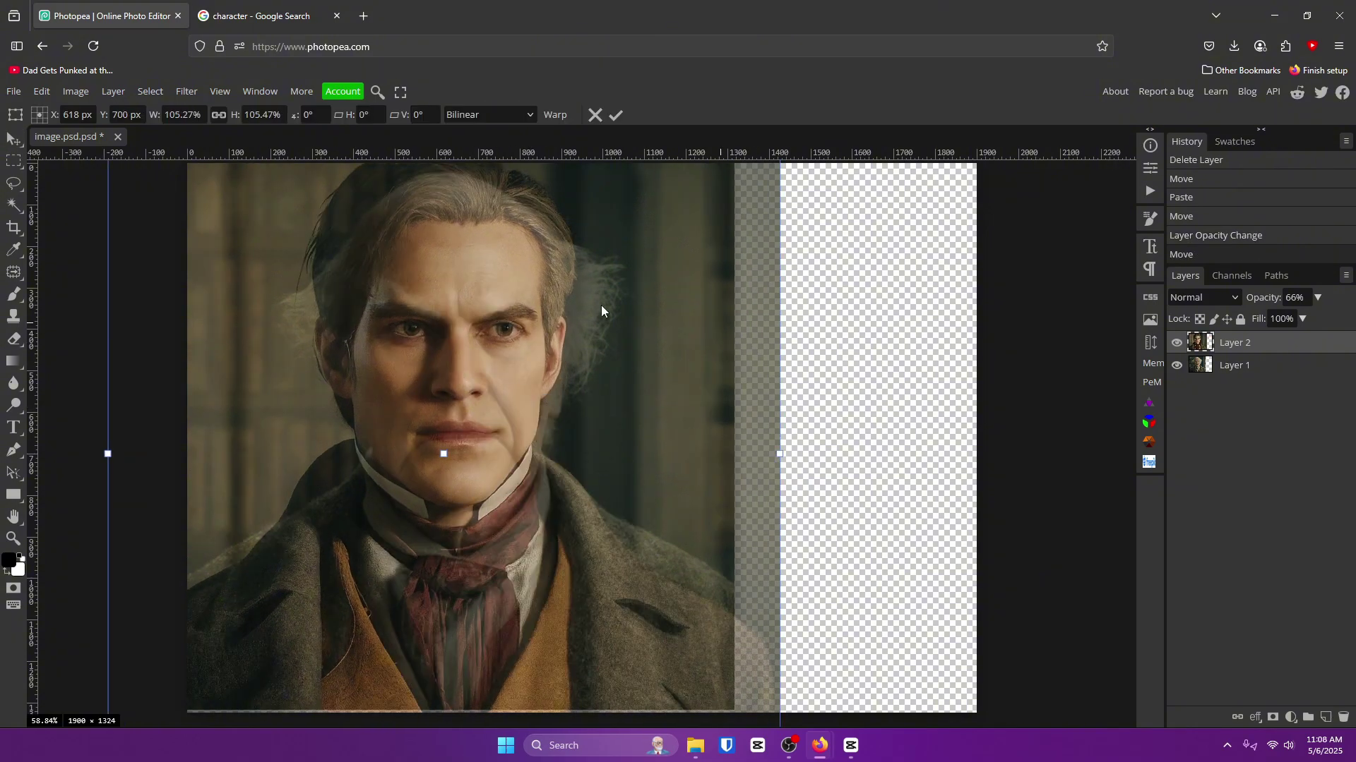
click(616, 116)
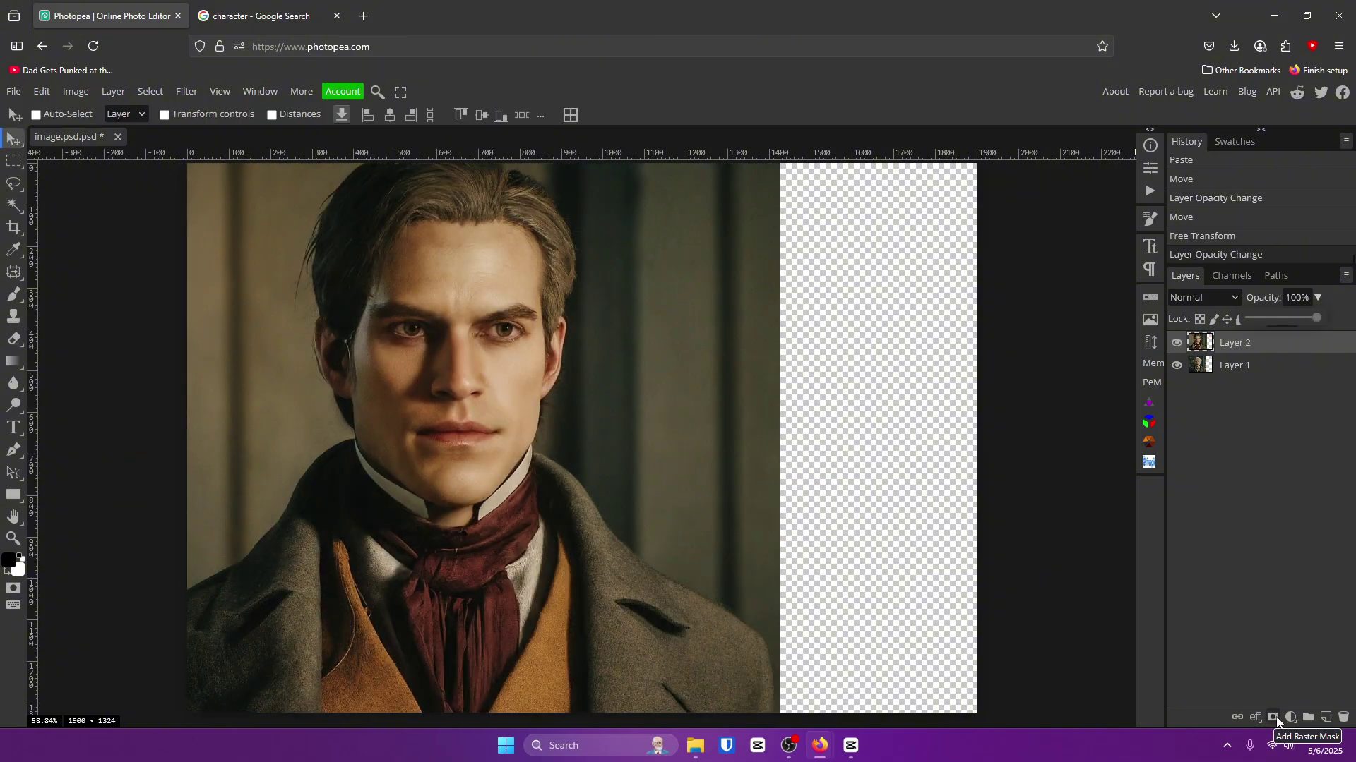
Add a raster mask to the young man's layer and invert it to black
click(1274, 718)
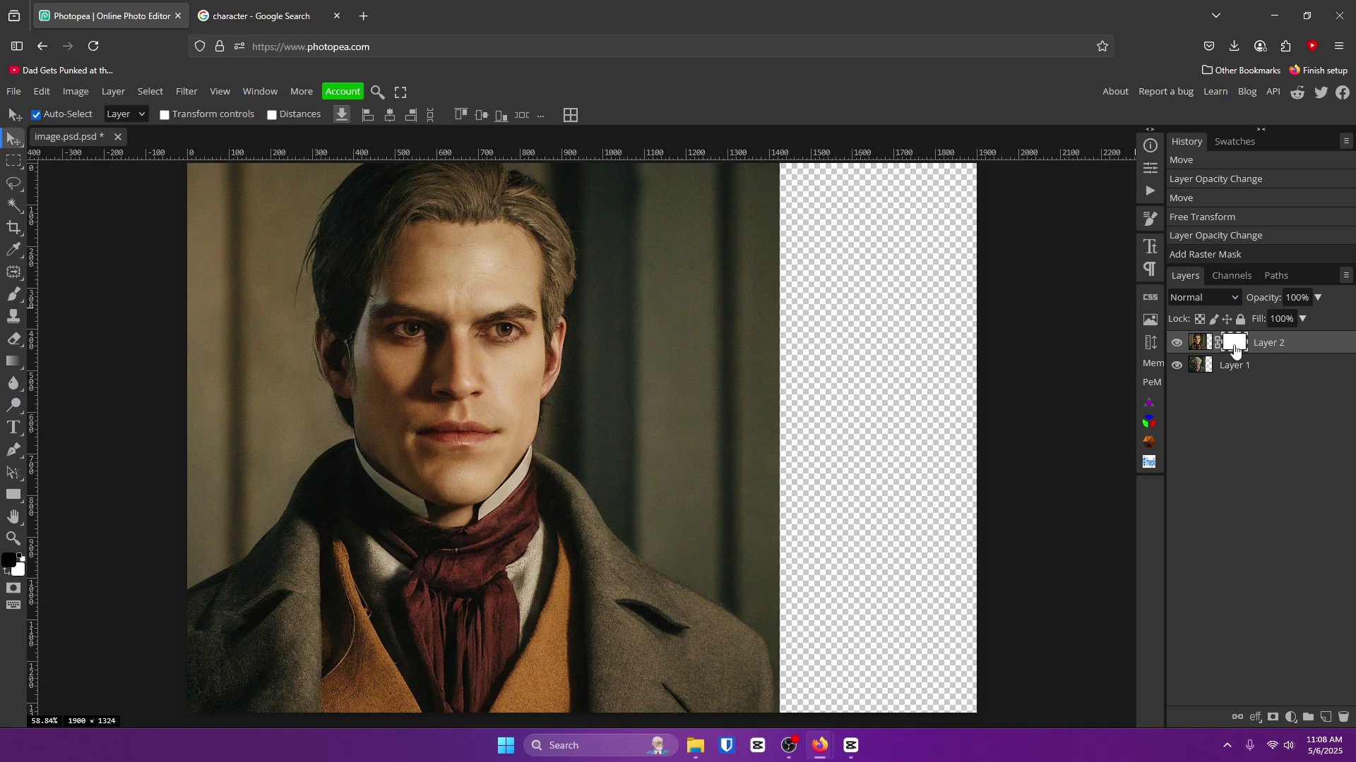
key(ctrl+i)
click(13, 294)
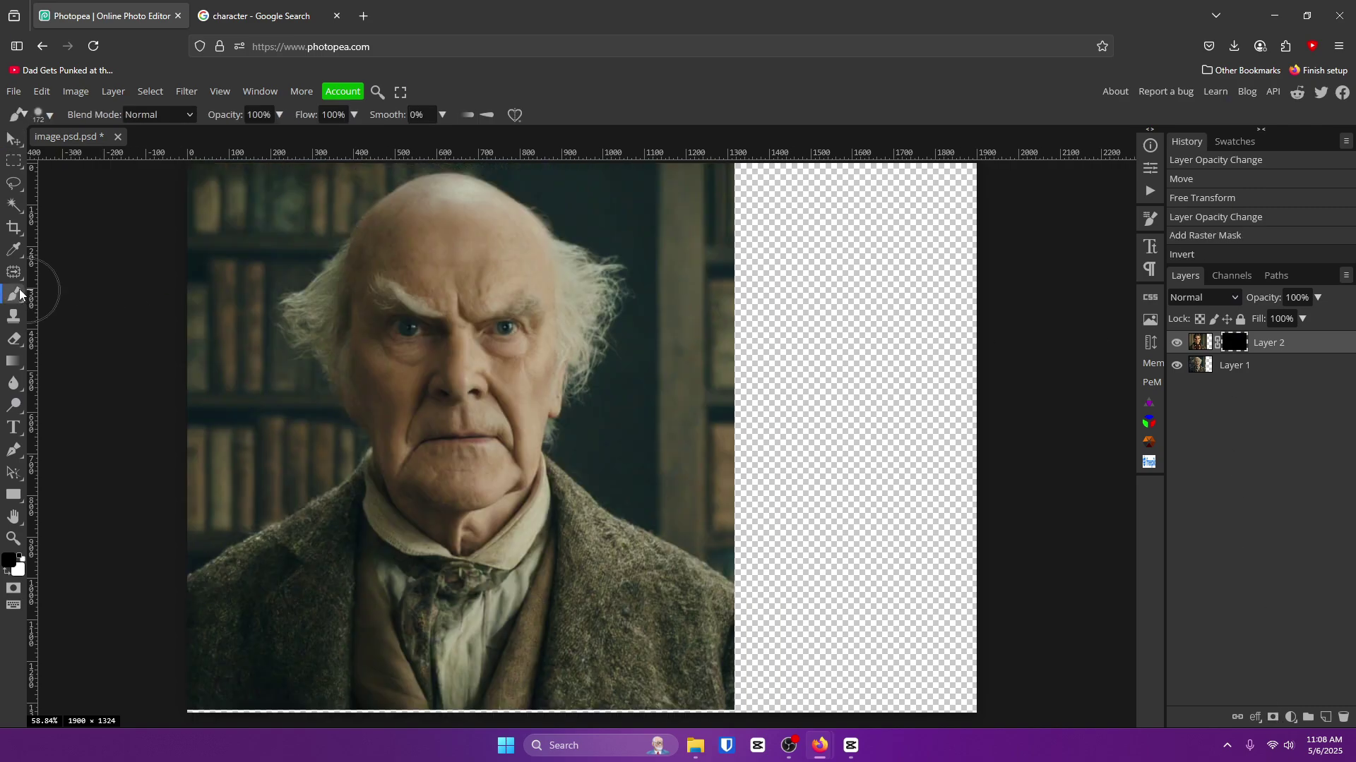
Brush white on the mask to reveal the young man's eyes, nose and mouth, and blend the edges with black
mouse_move(370, 381)
mouse_down()
mouse_move(414, 389)
mouse_move(445, 353)
mouse_move(452, 396)
mouse_move(494, 332)
mouse_move(475, 383)
mouse_move(495, 315)
mouse_move(505, 378)
mouse_up()
key(x)
drag(413, 374, 399, 339)
drag(424, 431, 538, 496)
key(ctrl+z)
key(x)
mouse_move(569, 431)
mouse_down()
mouse_move(570, 353)
mouse_move(564, 363)
mouse_up()
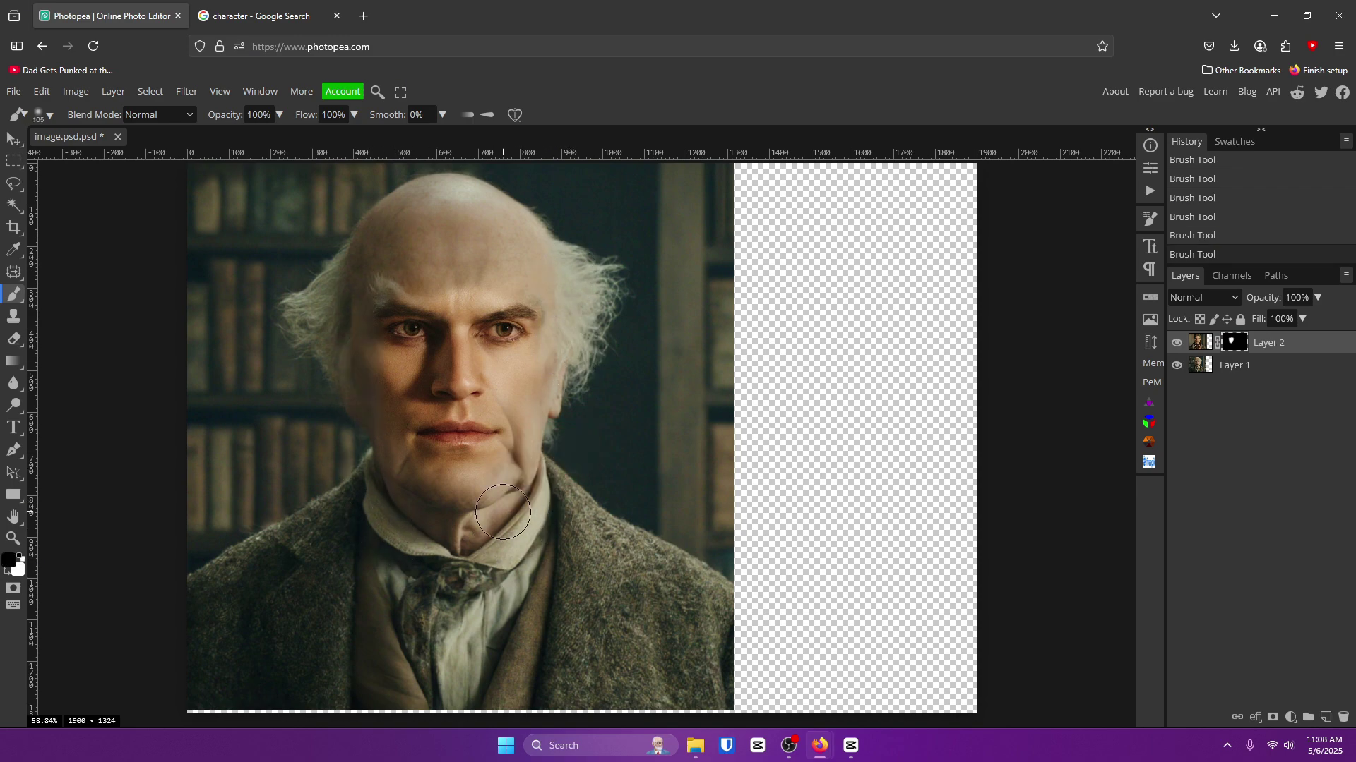
Set the brightness of the Red channel of the young man's layer image to -37 with Brightness/Contrast
key(z)
click(430, 337)
drag(196, 339, 192, 340)
click(1199, 346)
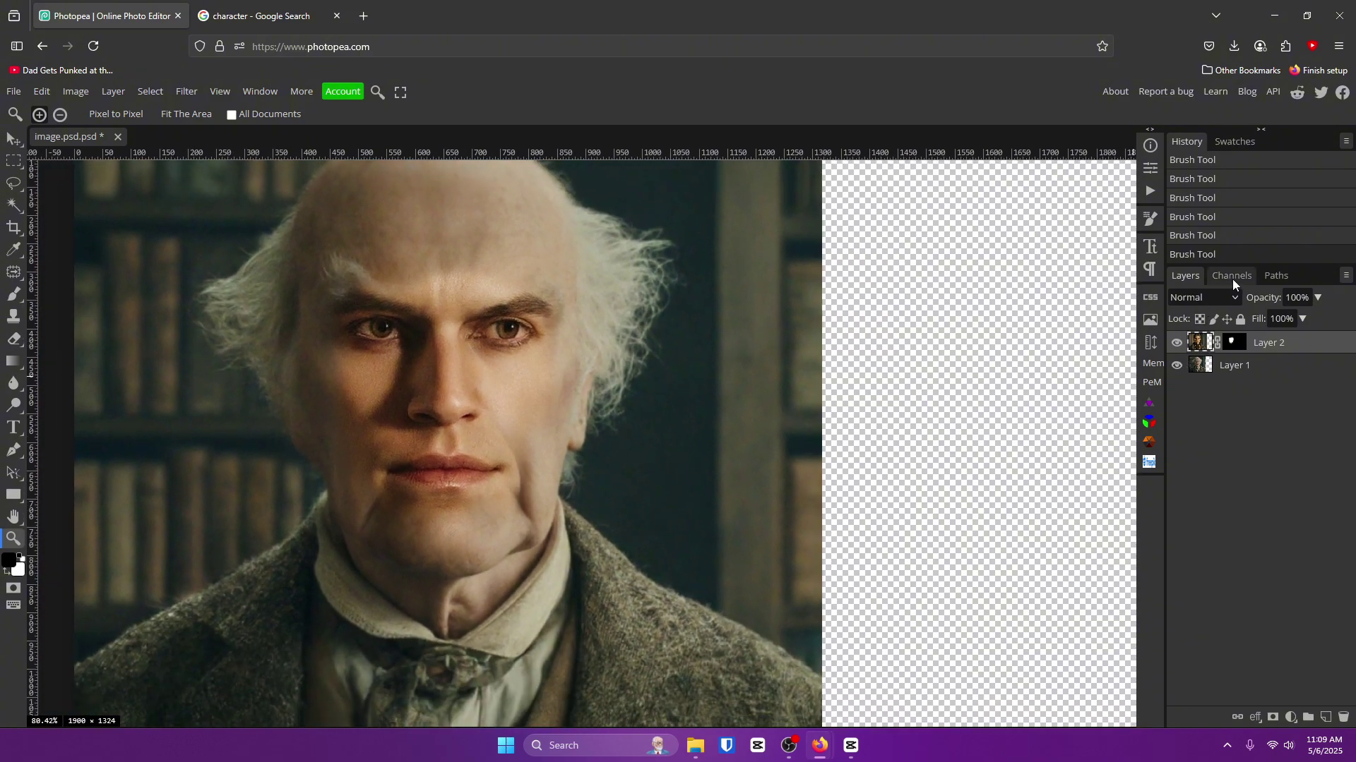
click(1231, 278)
click(1186, 276)
click(1239, 278)
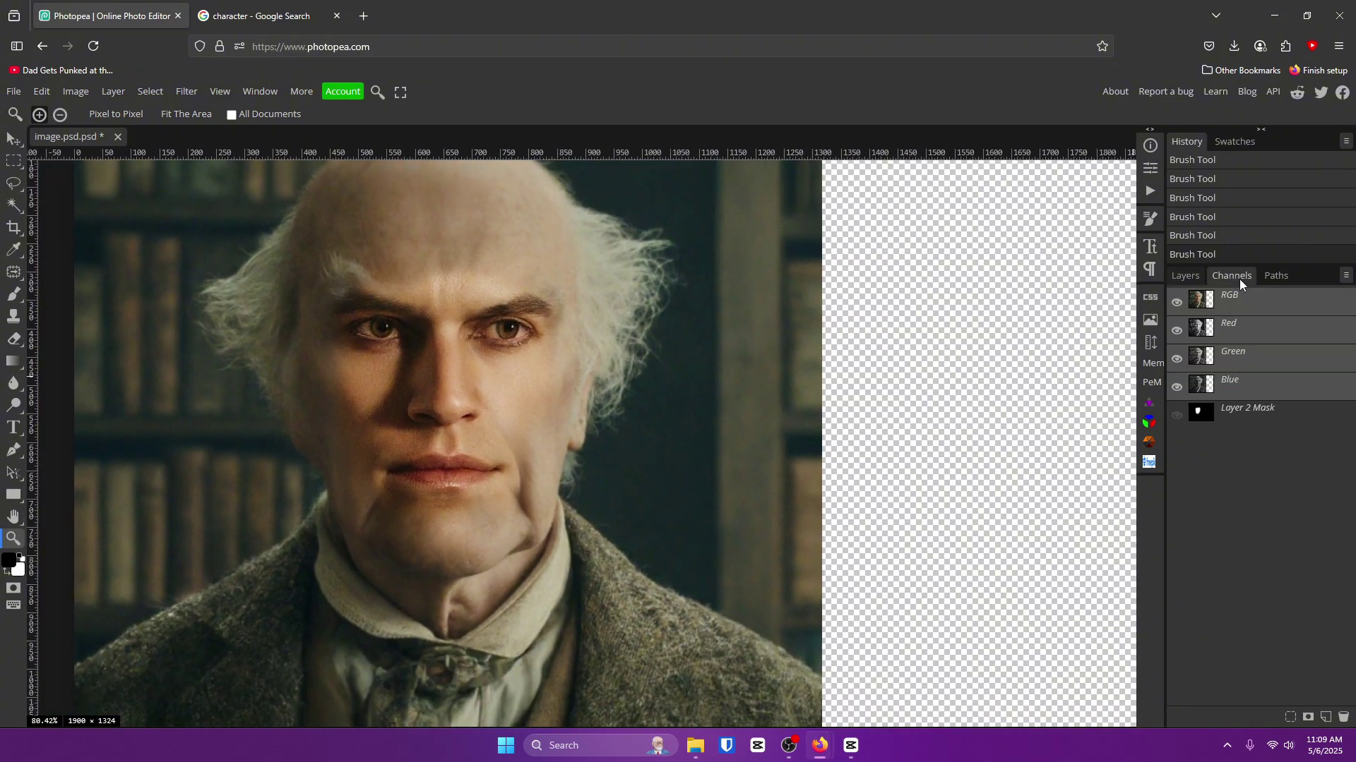
click(1267, 333)
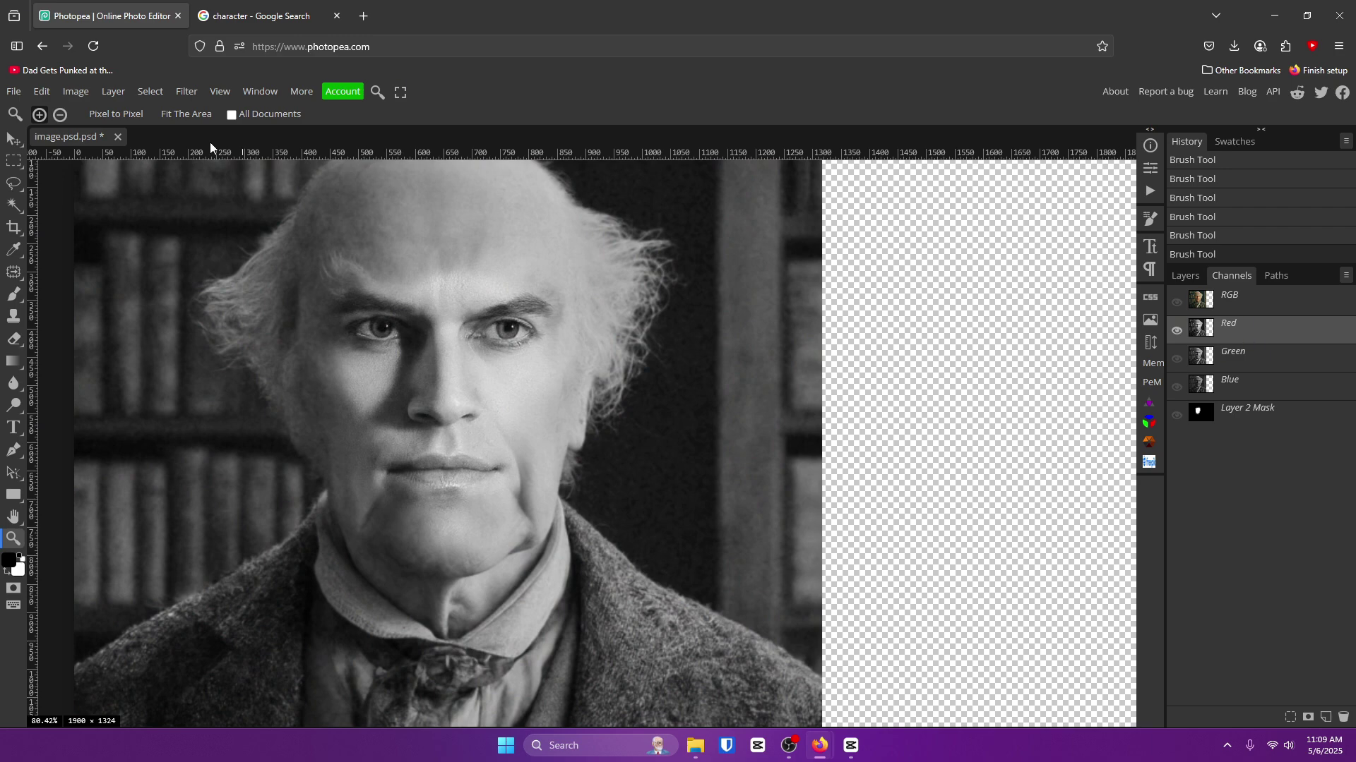
click(75, 93)
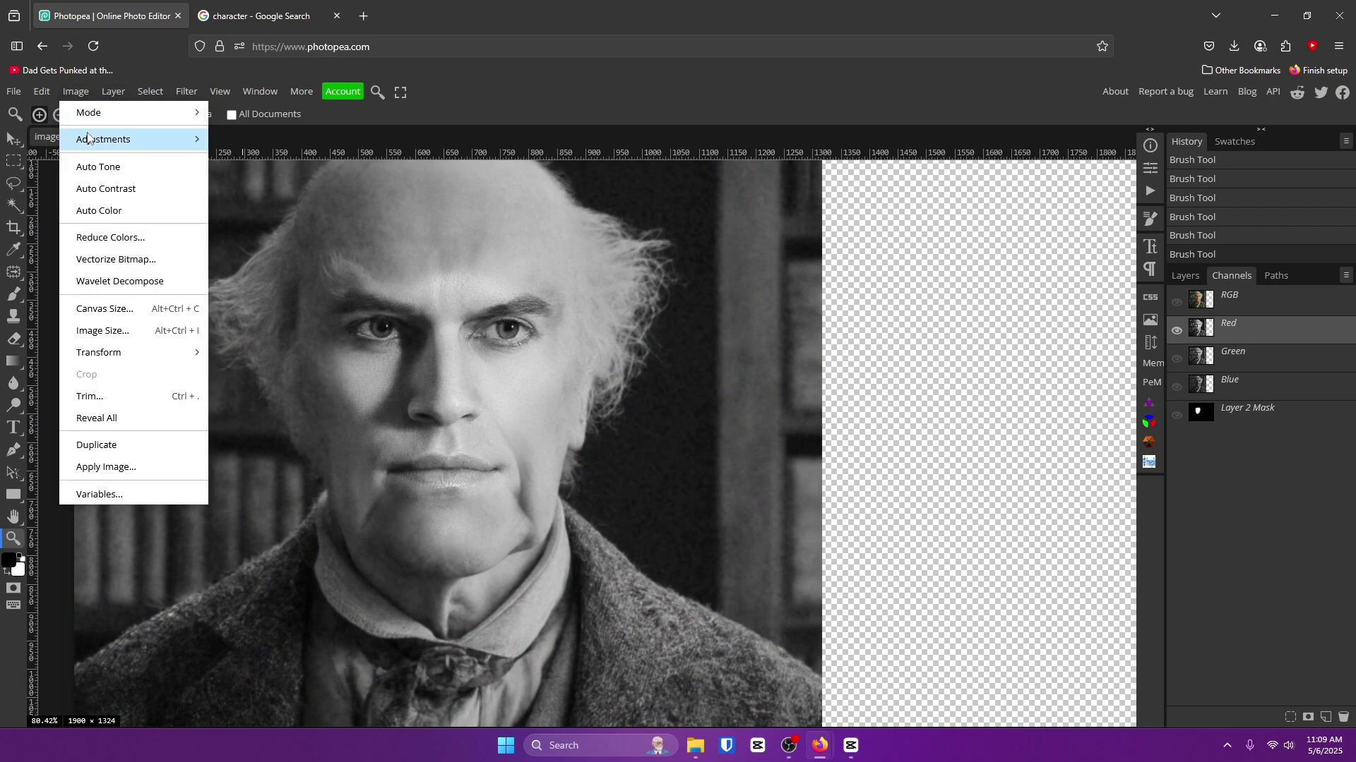
mouse_move(90, 139)
click(240, 139)
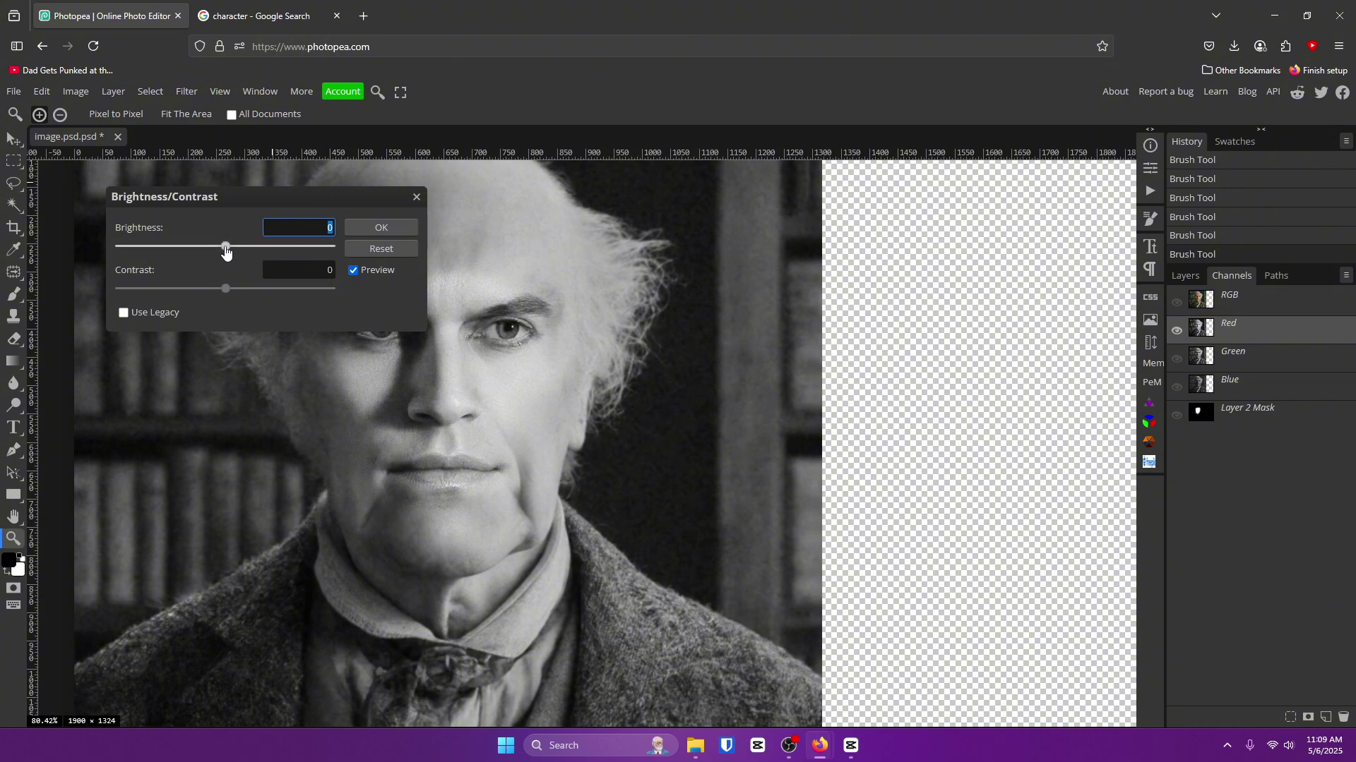
drag(225, 247, 196, 251)
drag(282, 198, 918, 190)
drag(833, 243, 836, 245)
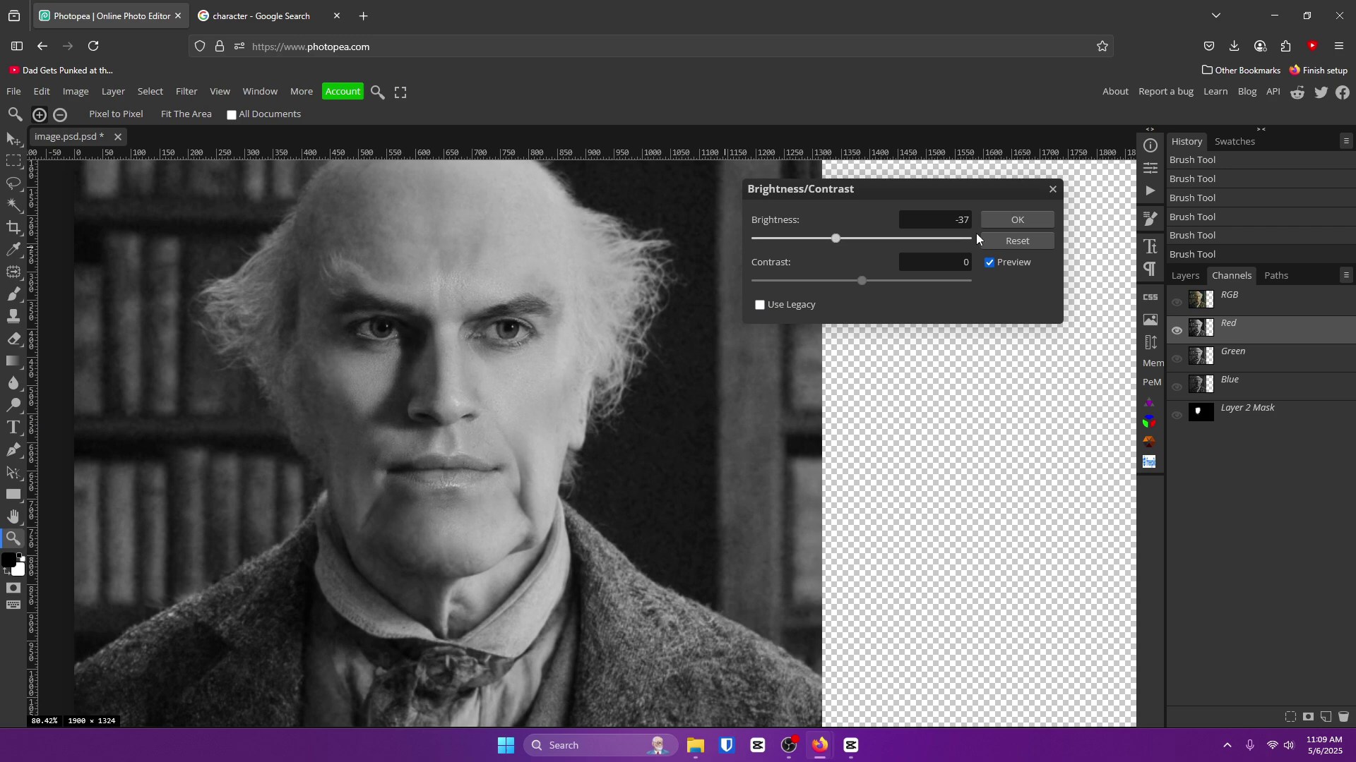
click(1017, 220)
Set the brightness of the face layer's Green channel to -24 with Brightness/Contrast
click(1295, 364)
click(76, 92)
mouse_move(86, 140)
click(256, 140)
mouse_move(861, 241)
mouse_down()
mouse_move(832, 244)
mouse_move(844, 244)
mouse_up()
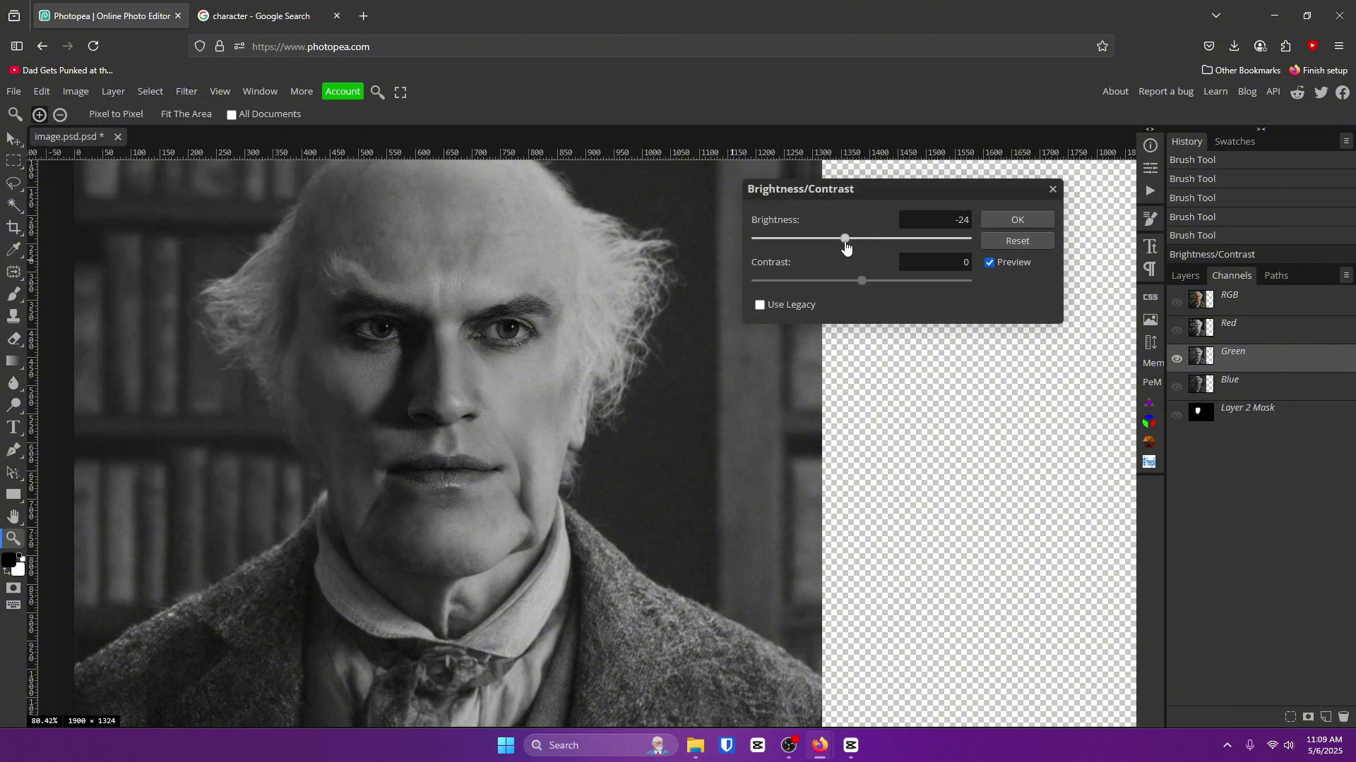
click(1017, 219)
Set the Blue channel's brightness to -5 and return to the composite RGB channels
click(1193, 380)
click(76, 91)
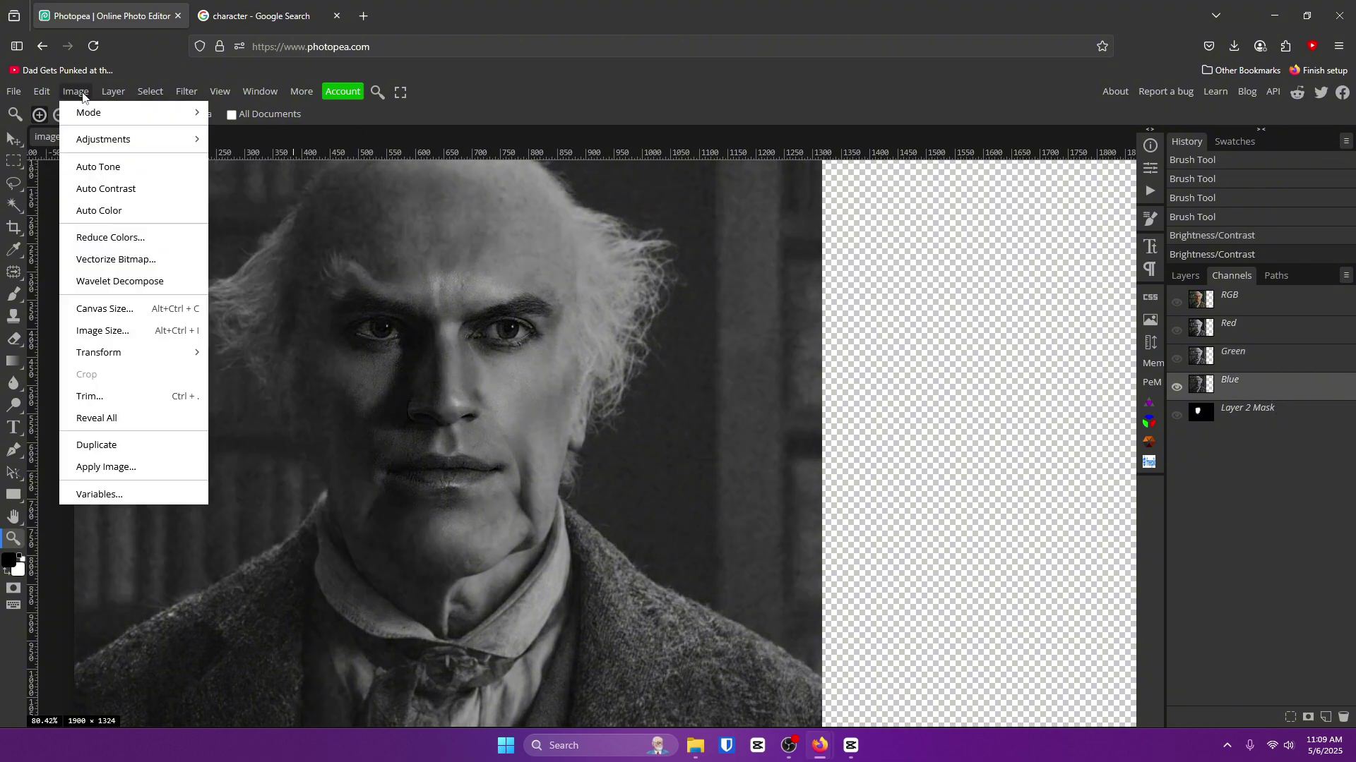
click(244, 140)
drag(862, 248, 858, 240)
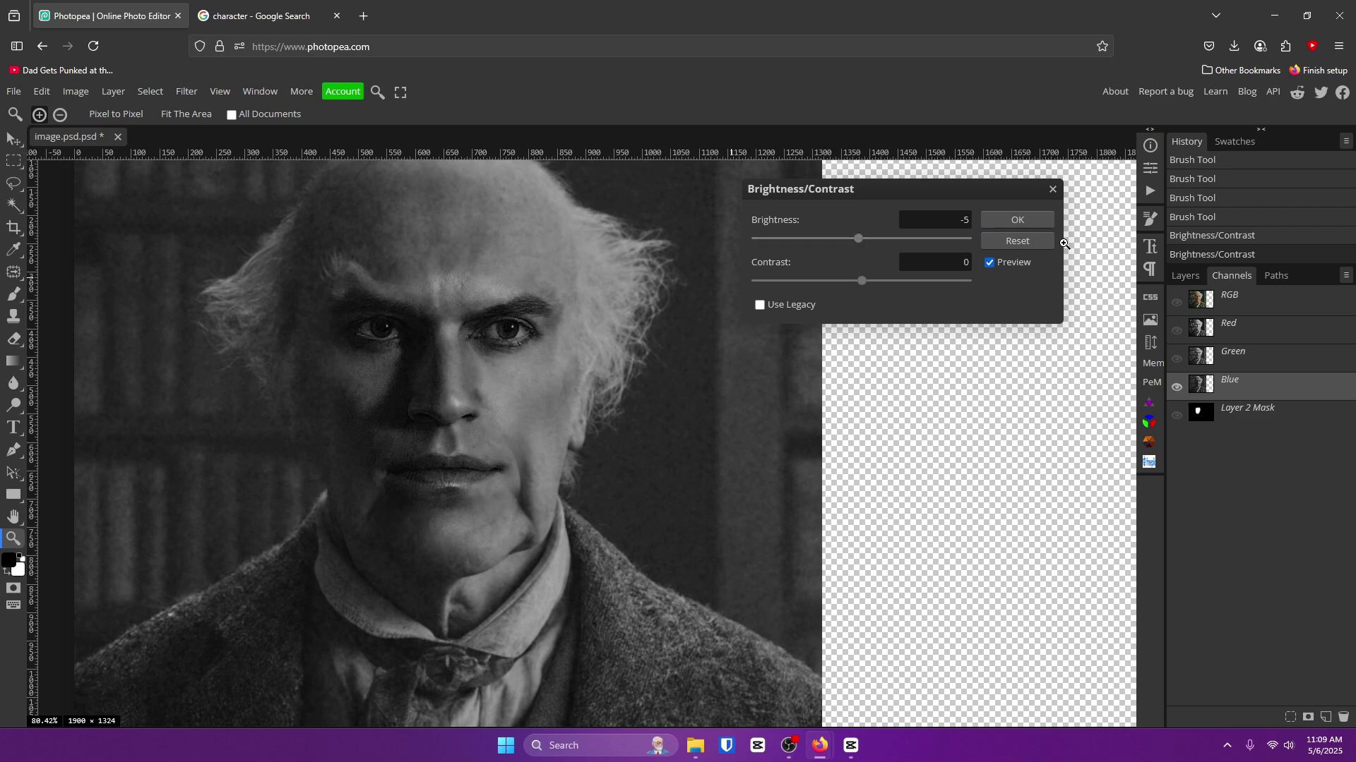
click(1017, 220)
click(1229, 300)
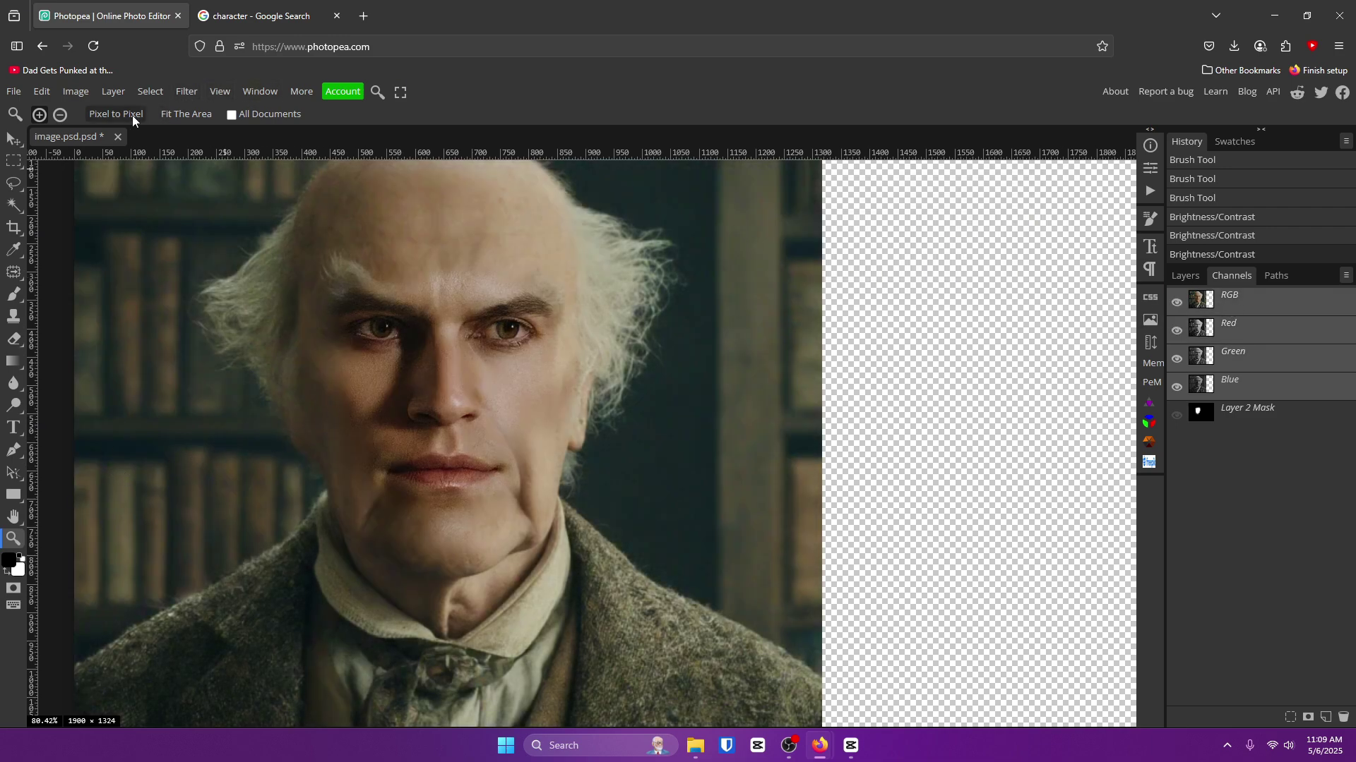
Compare the face before and after the three brightness adjustments and return to the layer list
click(1219, 197)
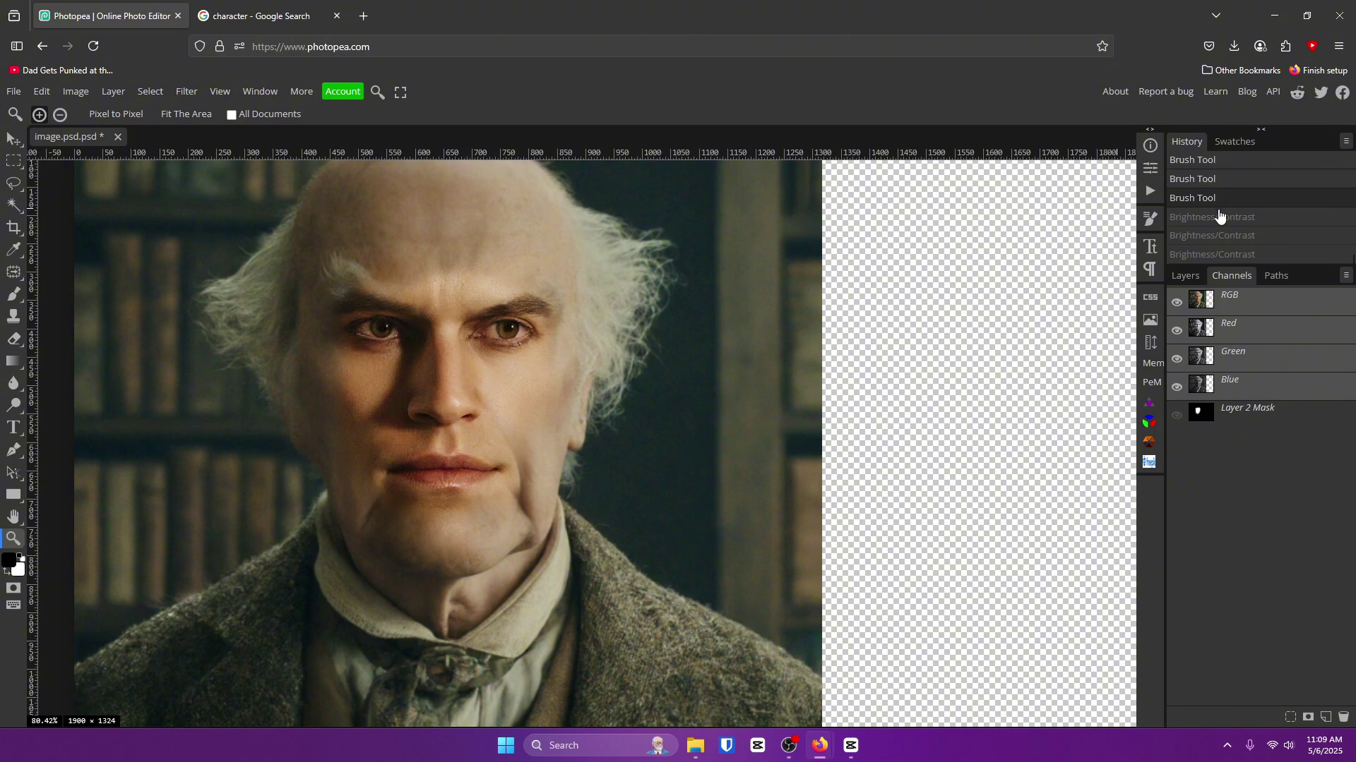
click(1224, 254)
scroll(690, 378, down, 3)
scroll(683, 370, up, 1)
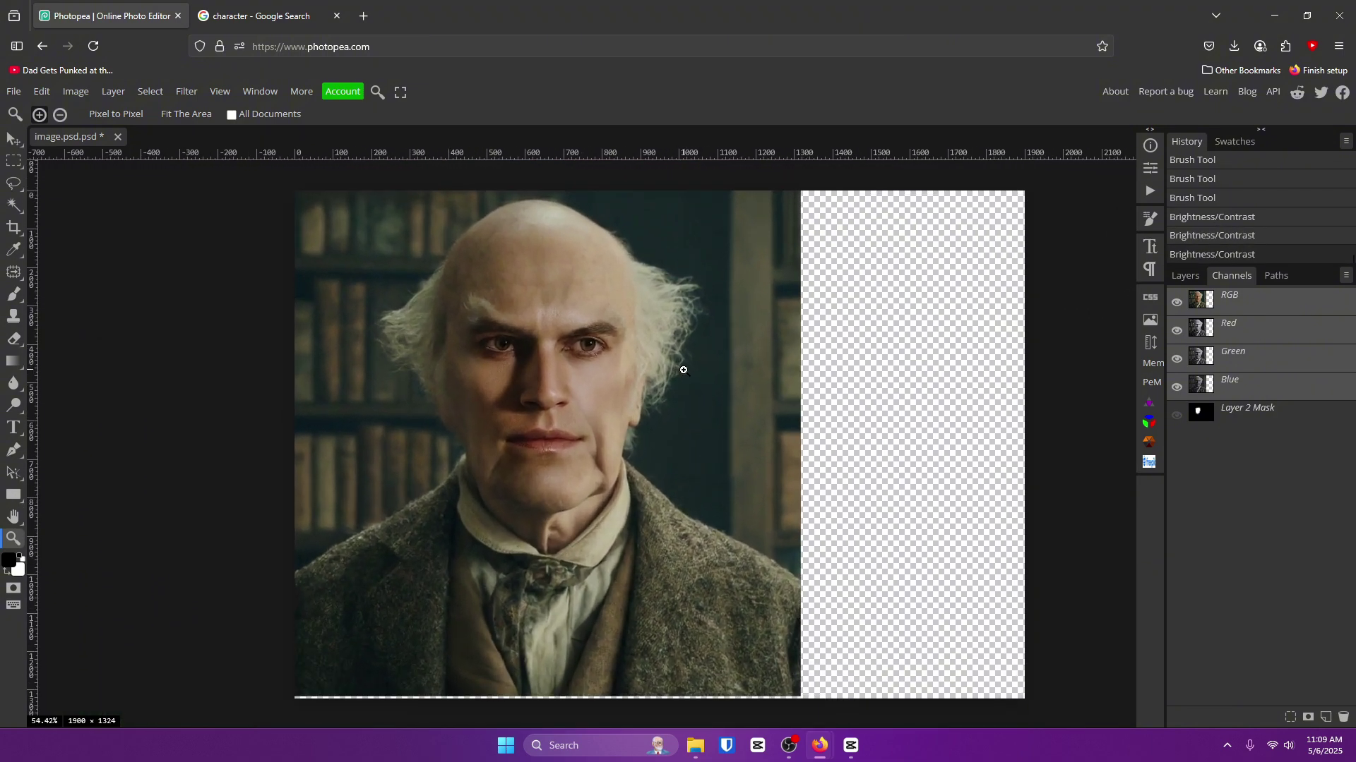
click(1190, 276)
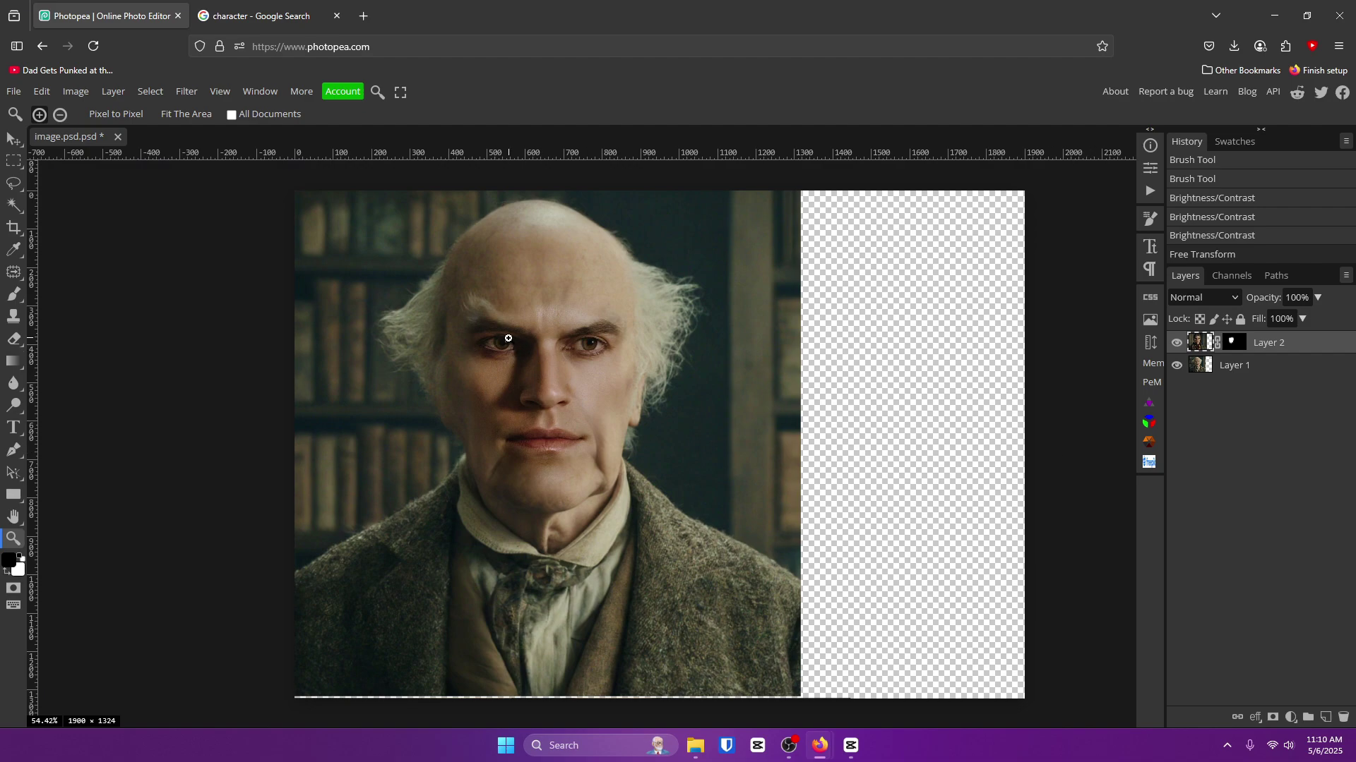
Distort the young man's layer by pulling its upper-right corner inward and down so the face fits the older head
scroll(508, 339, up, 3)
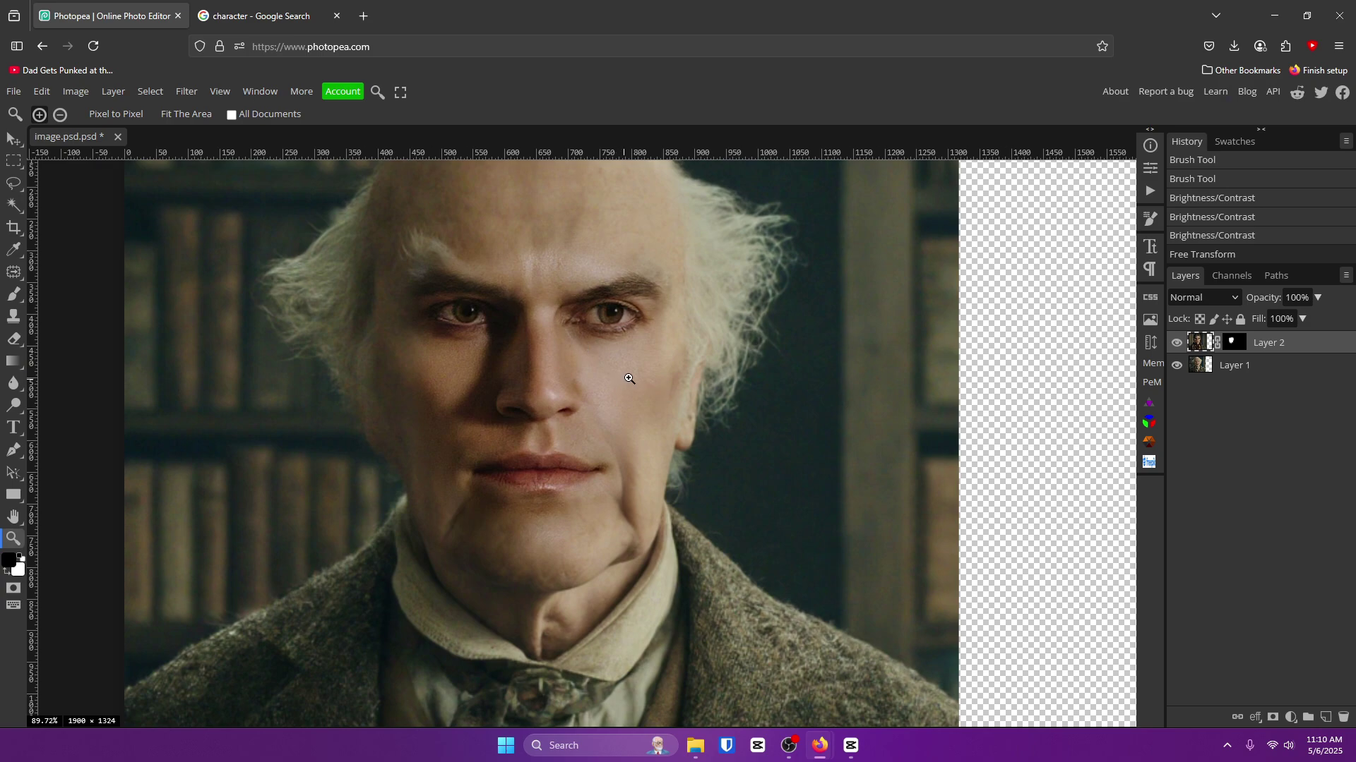
key(ctrl+alt+t)
right_click(588, 359)
click(618, 397)
scroll(668, 282, up, 4)
drag(669, 277, 669, 279)
scroll(363, 477, down, 4)
scroll(363, 477, right, 4)
scroll(908, 438, up, 5)
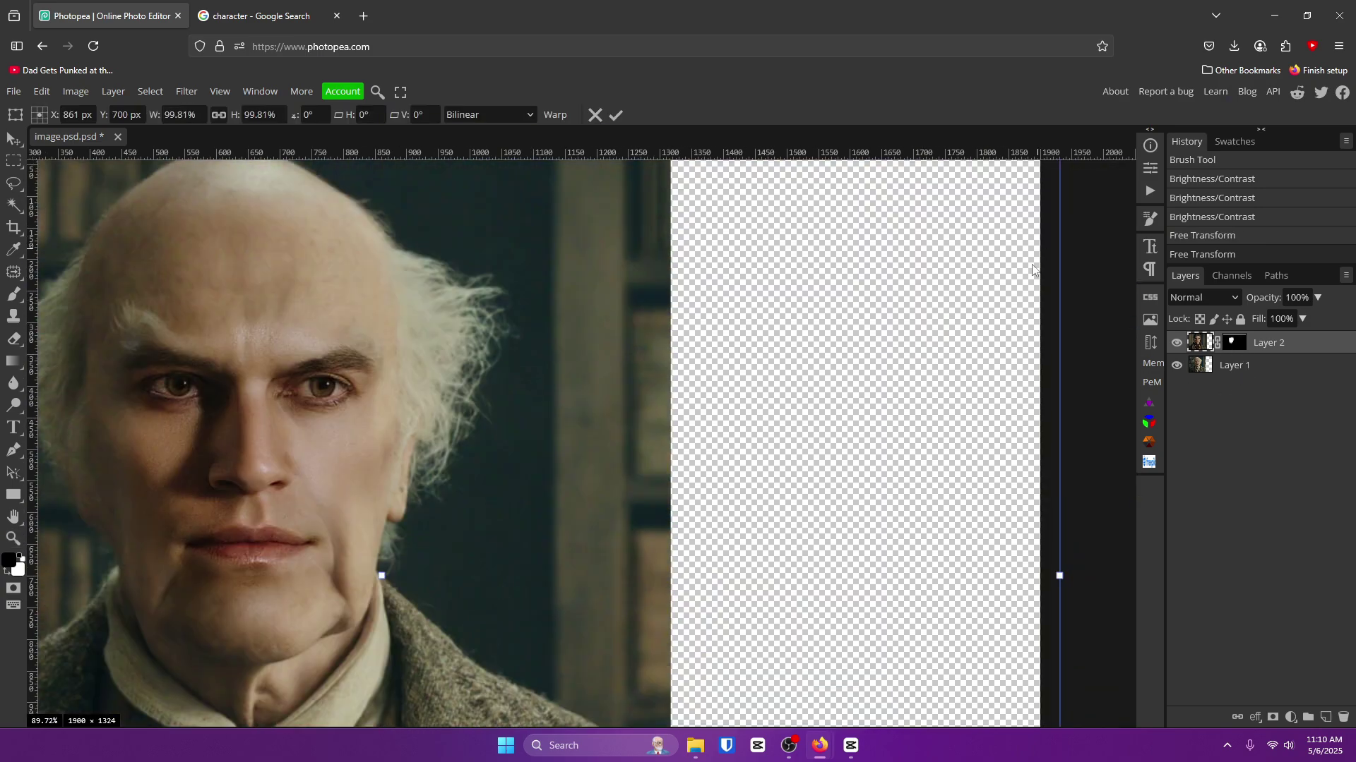
drag(1059, 278, 989, 348)
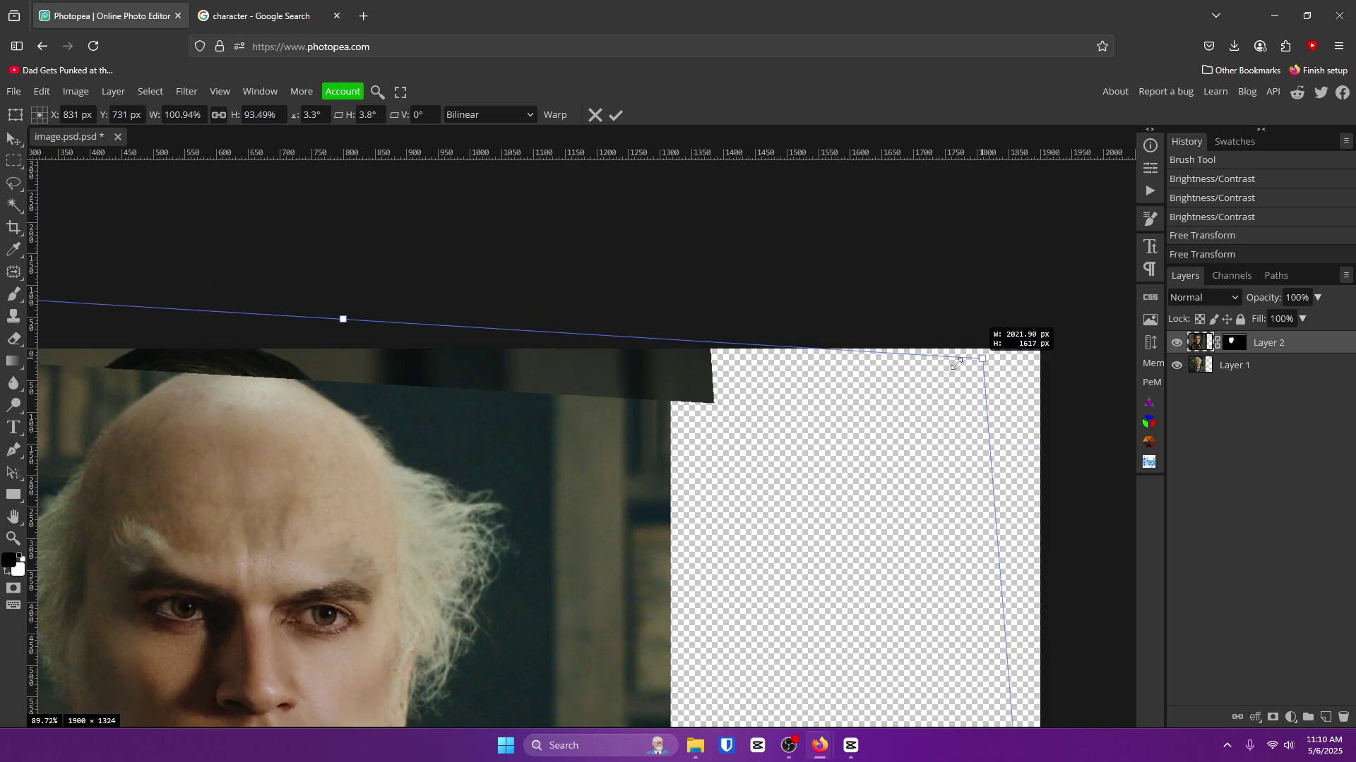
scroll(210, 590, down, 5)
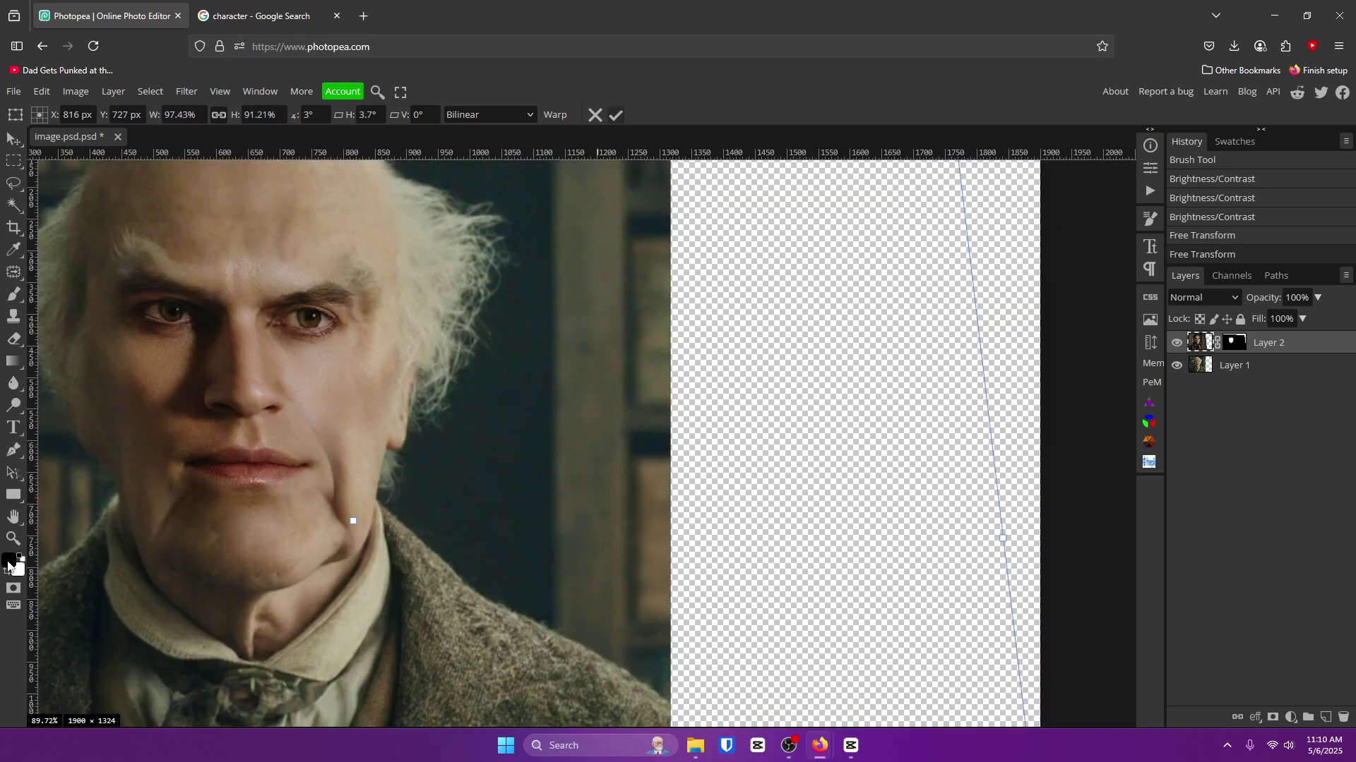
click(13, 539)
click(186, 114)
drag(432, 343, 478, 336)
drag(582, 405, 500, 406)
scroll(501, 407, up, 7)
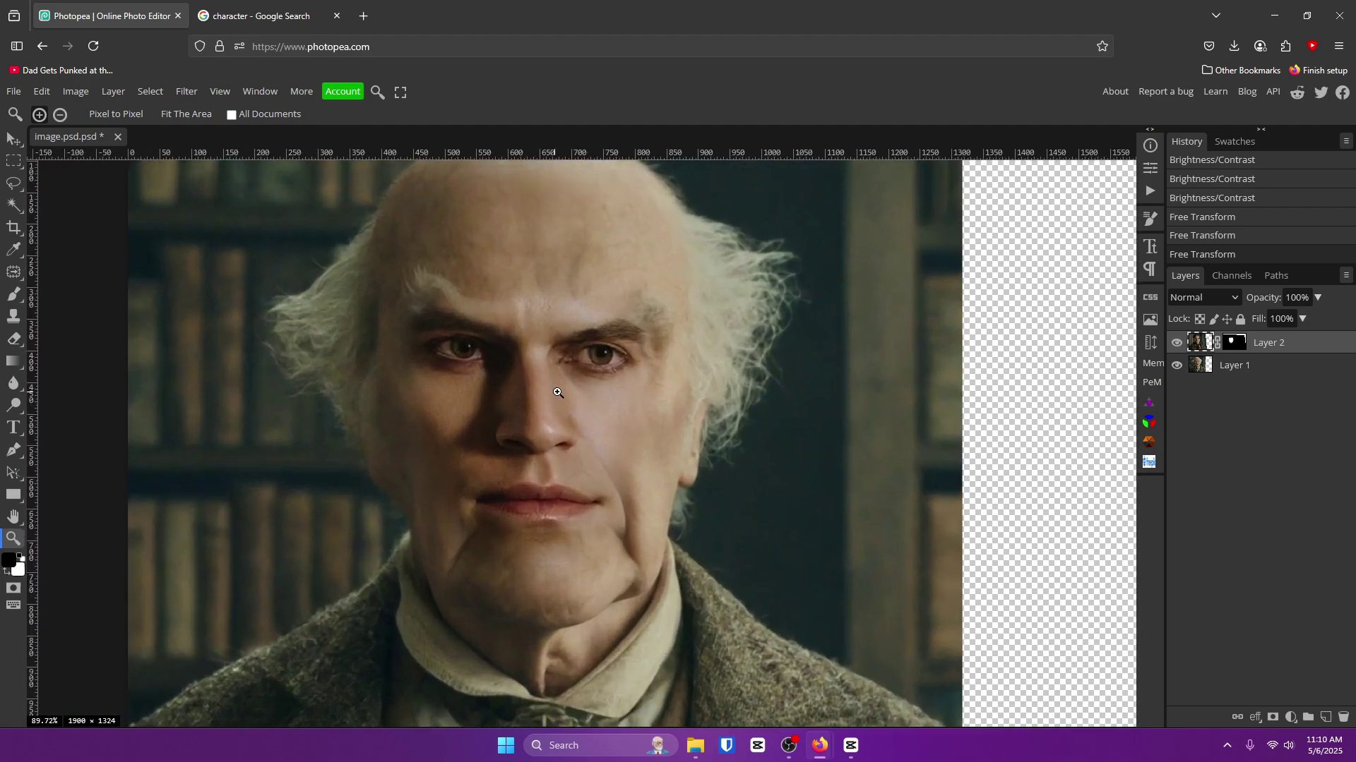
scroll(553, 391, down, 4)
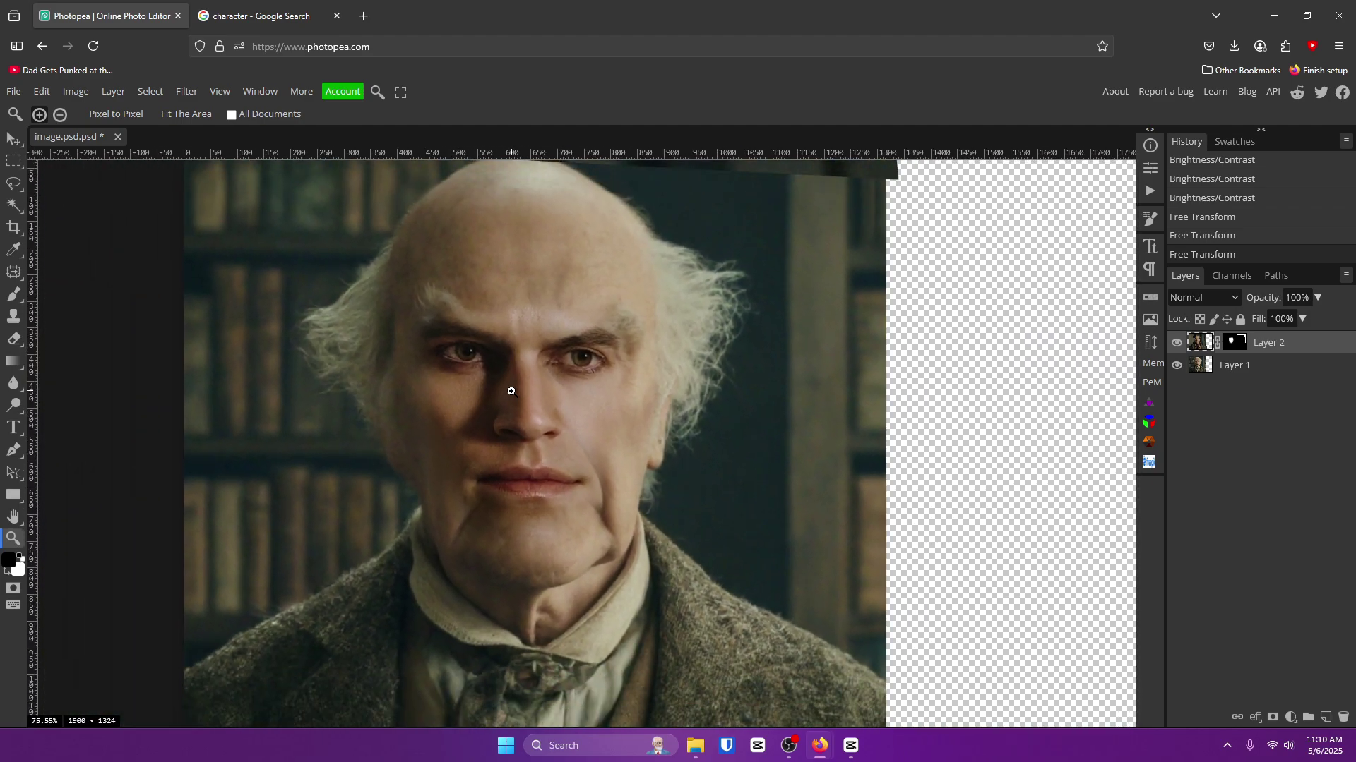
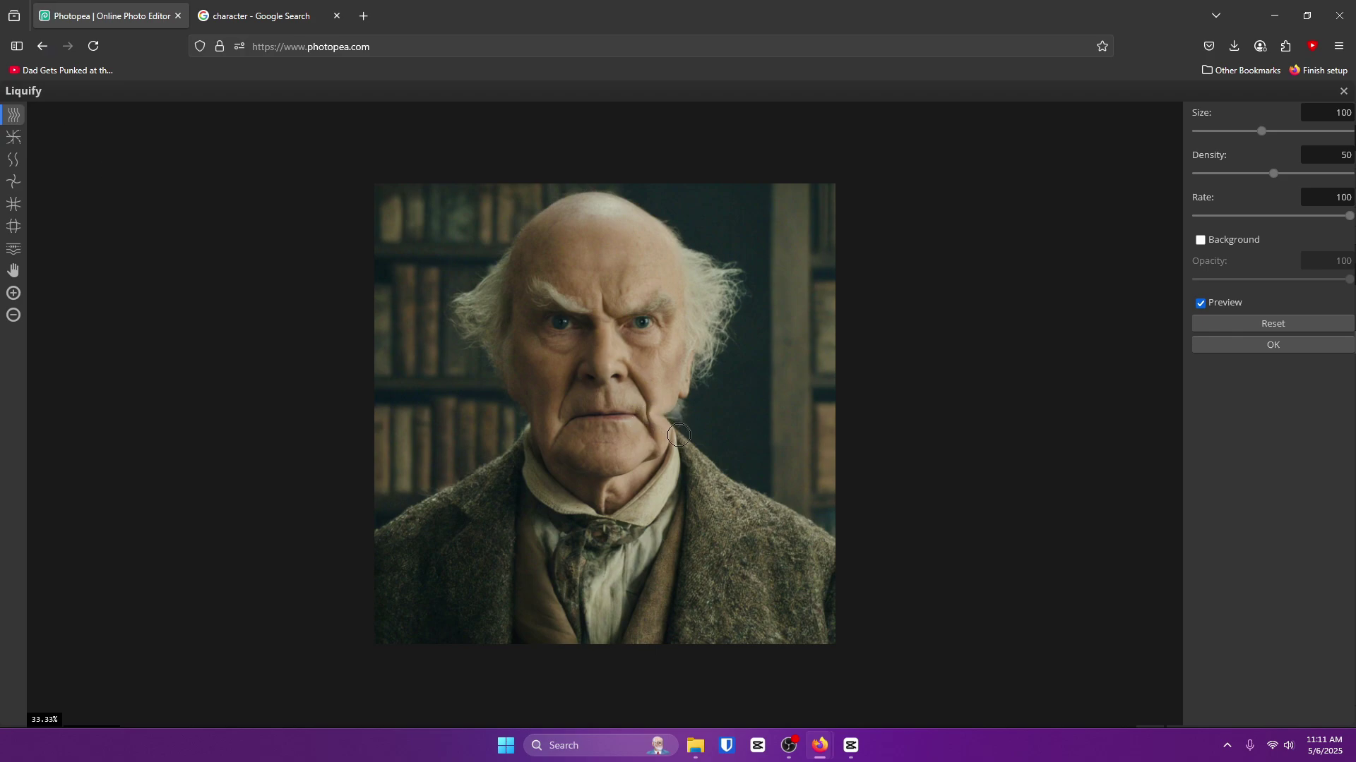
Try to push the old man's jowl inward in Liquify, and undo the strokes
key(r)
key(w)
mouse_move(674, 435)
mouse_down()
mouse_move(657, 467)
mouse_move(675, 425)
mouse_move(634, 463)
mouse_move(663, 474)
mouse_move(642, 438)
mouse_move(575, 416)
mouse_move(652, 413)
mouse_up()
key(ctrl+z)
key(ctrl+z)
drag(640, 415, 634, 403)
key(ctrl+z)
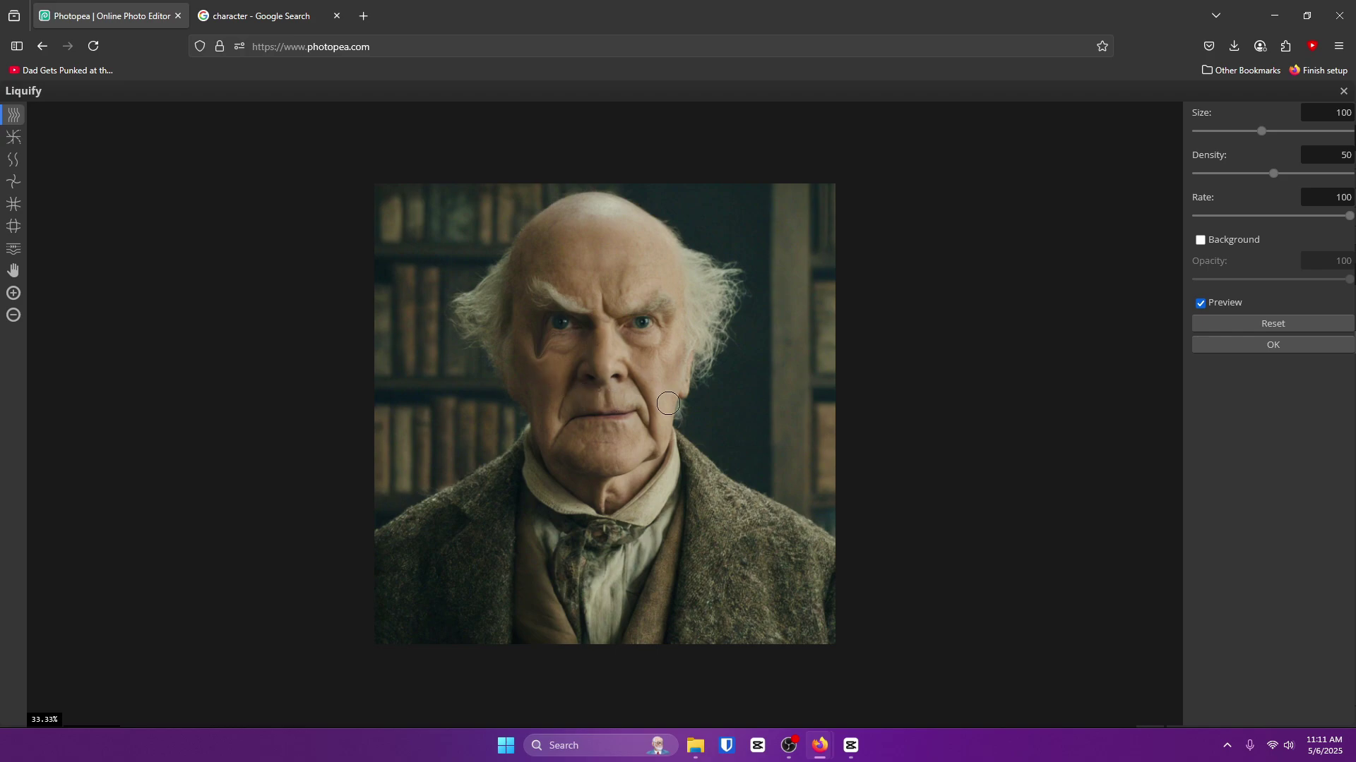
Try to stretch the old man's nose, earlobe and eyebrow in Liquify, and undo the distortions
mouse_move(605, 374)
mouse_down()
mouse_move(651, 406)
mouse_move(604, 383)
mouse_move(626, 414)
mouse_move(602, 388)
mouse_move(610, 445)
mouse_move(601, 402)
mouse_up()
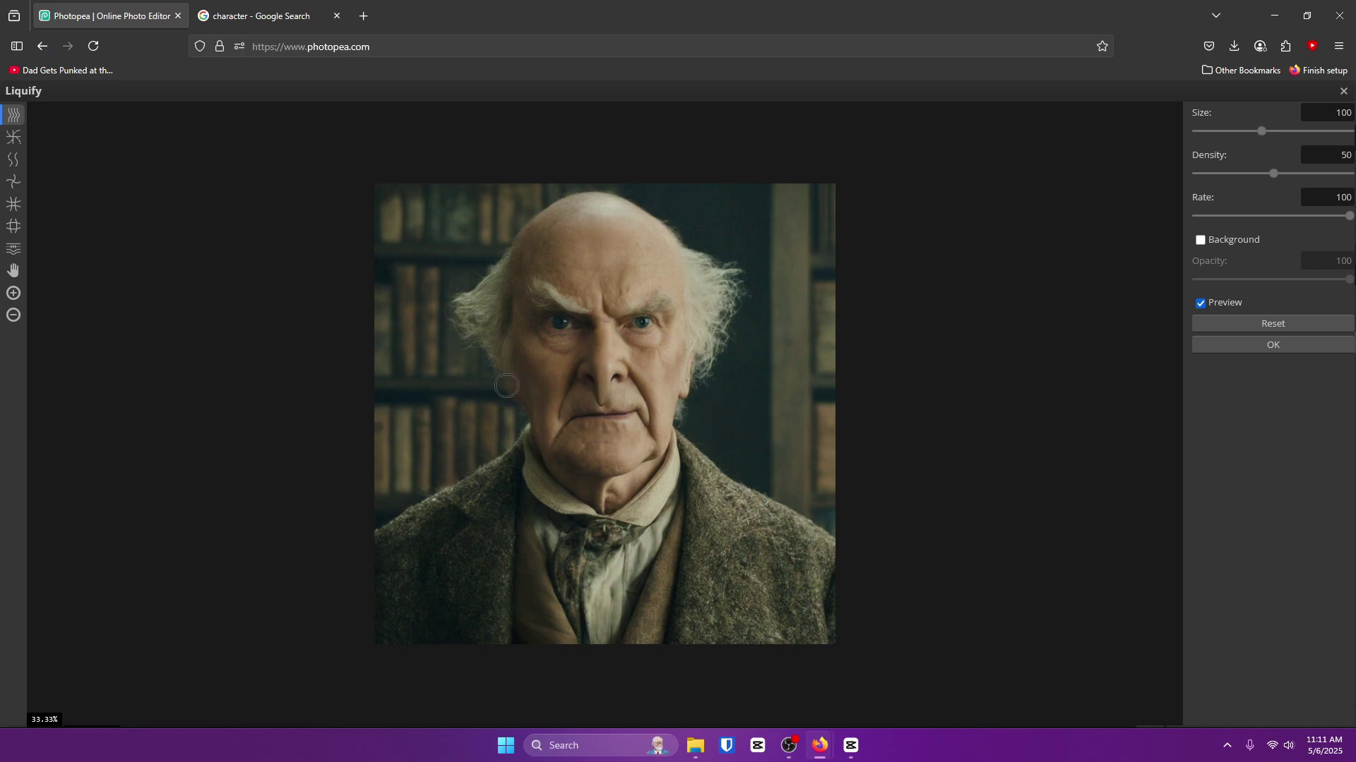
drag(689, 392, 706, 423)
key(ctrl+z)
drag(683, 398, 691, 429)
drag(633, 309, 634, 322)
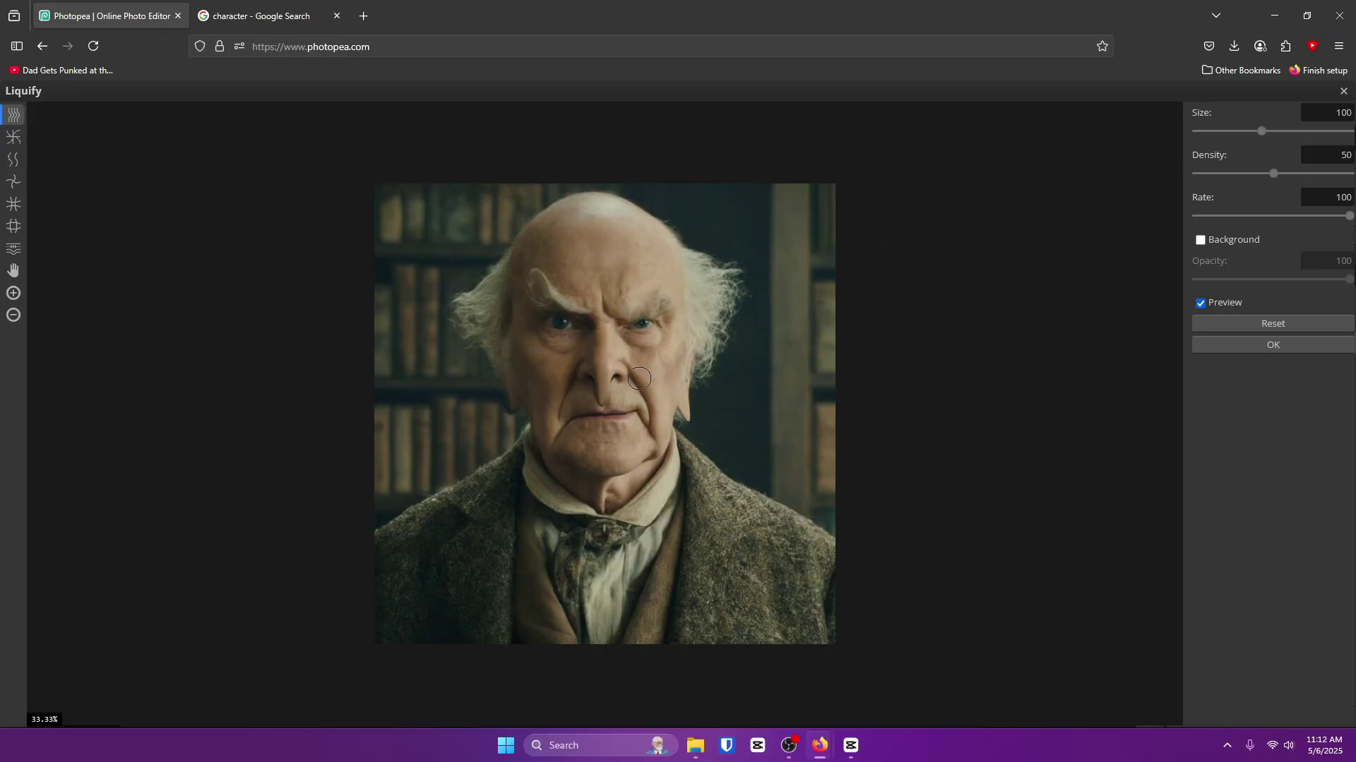
key(ctrl+z)
key(ctrl+z)
key(ctrl+z)
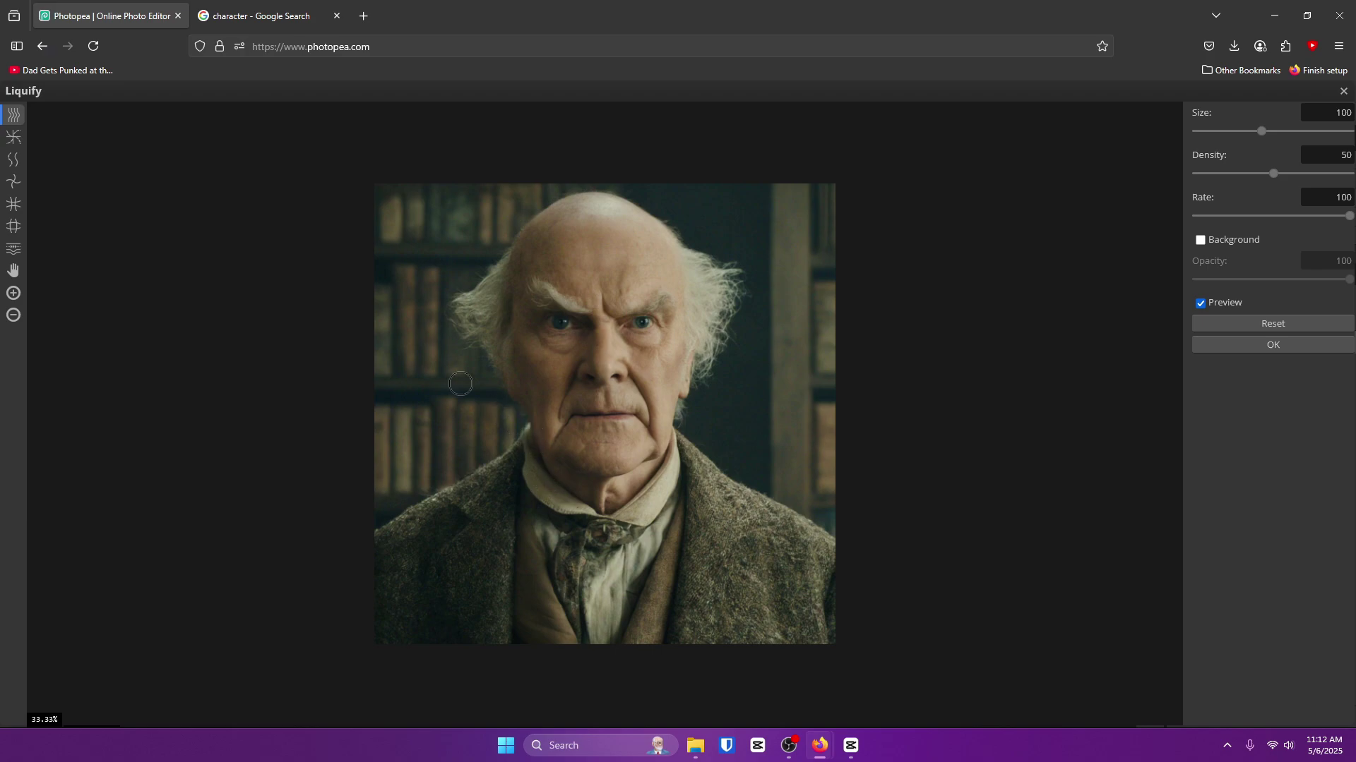
Set the Liquify brush size to 290 and push the jaw and neck edges inward from both sides
drag(1263, 131, 1292, 132)
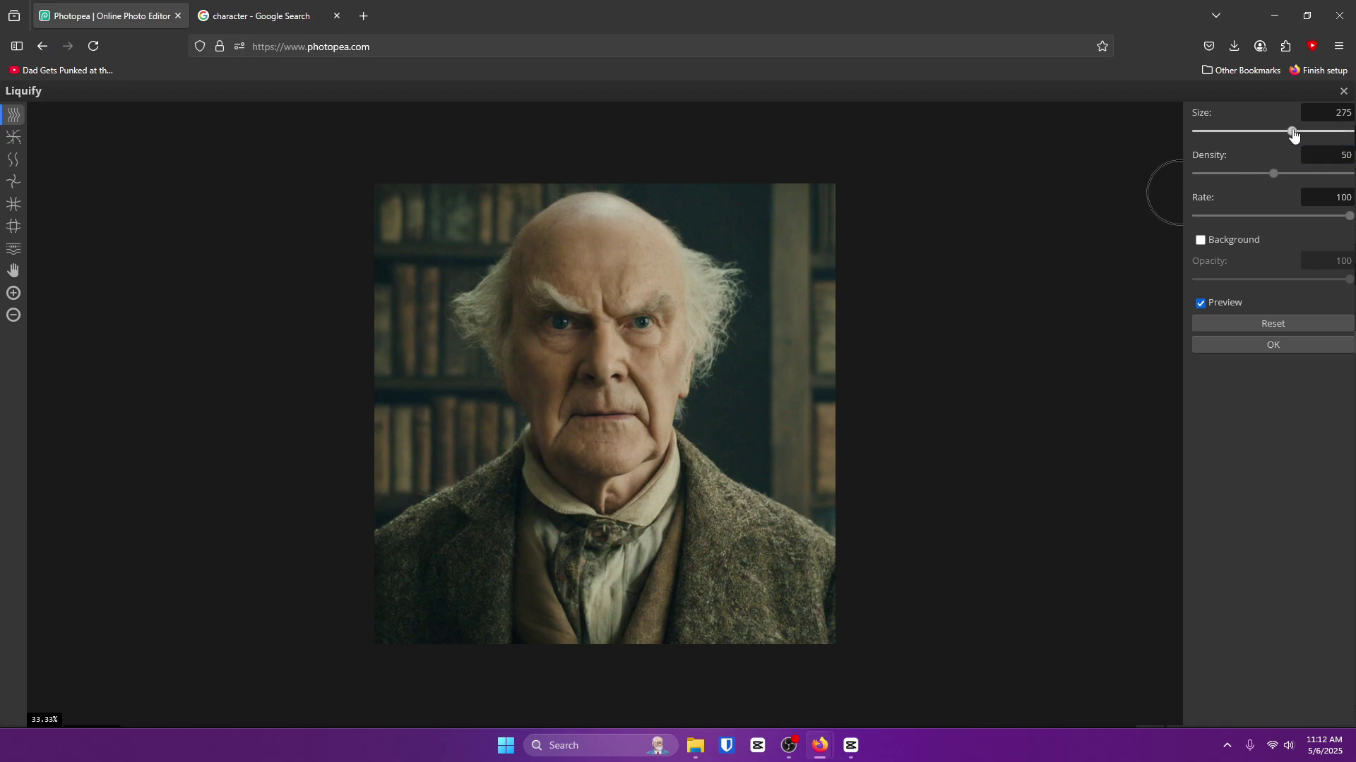
drag(529, 433, 541, 433)
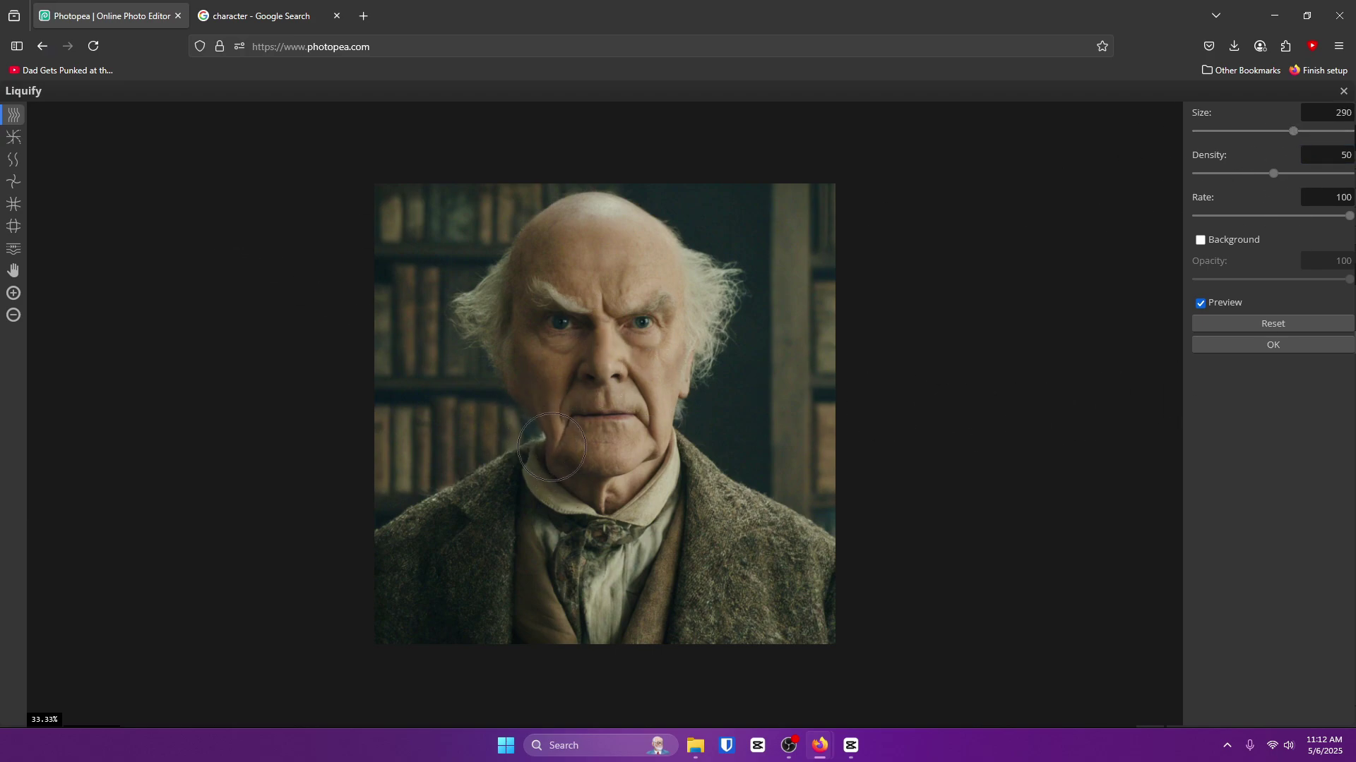
drag(674, 433, 657, 437)
drag(534, 456, 543, 427)
drag(684, 434, 668, 439)
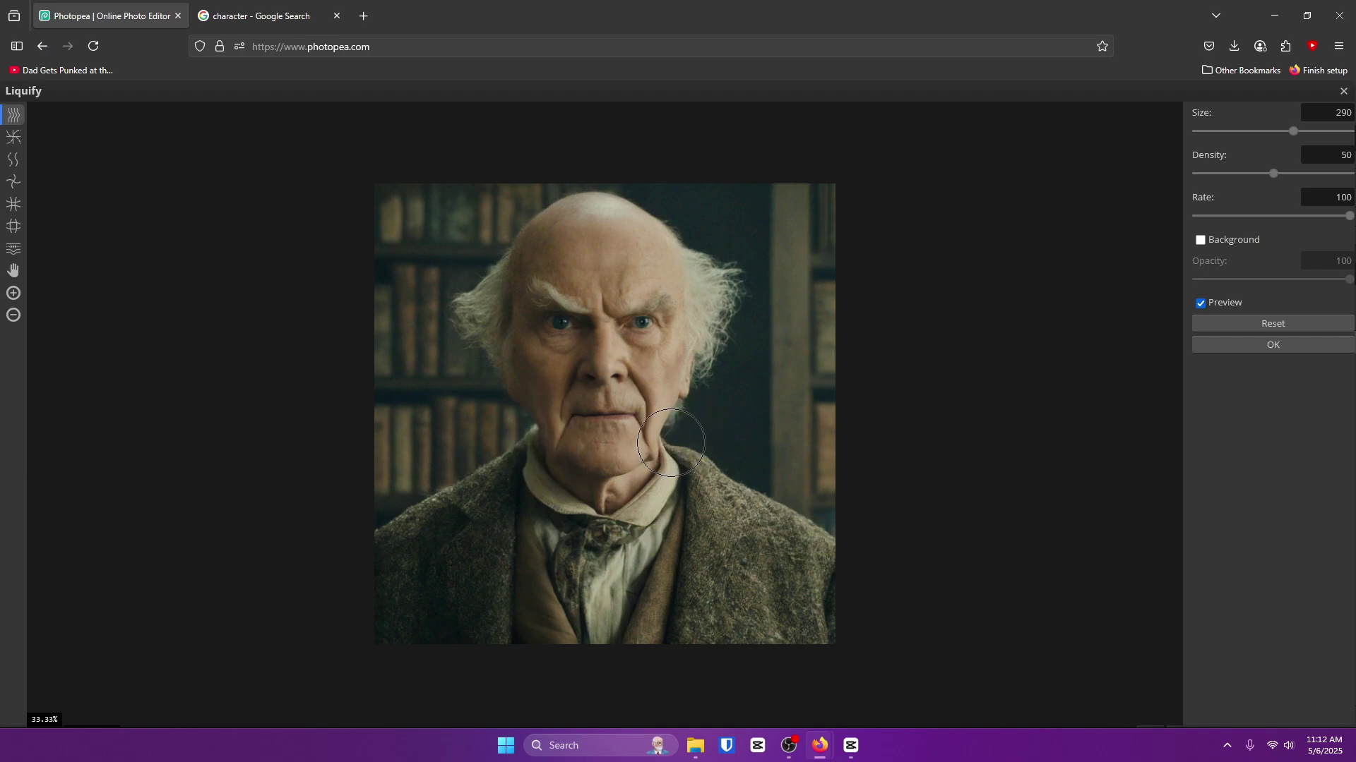
drag(526, 447, 601, 526)
drag(584, 478, 634, 508)
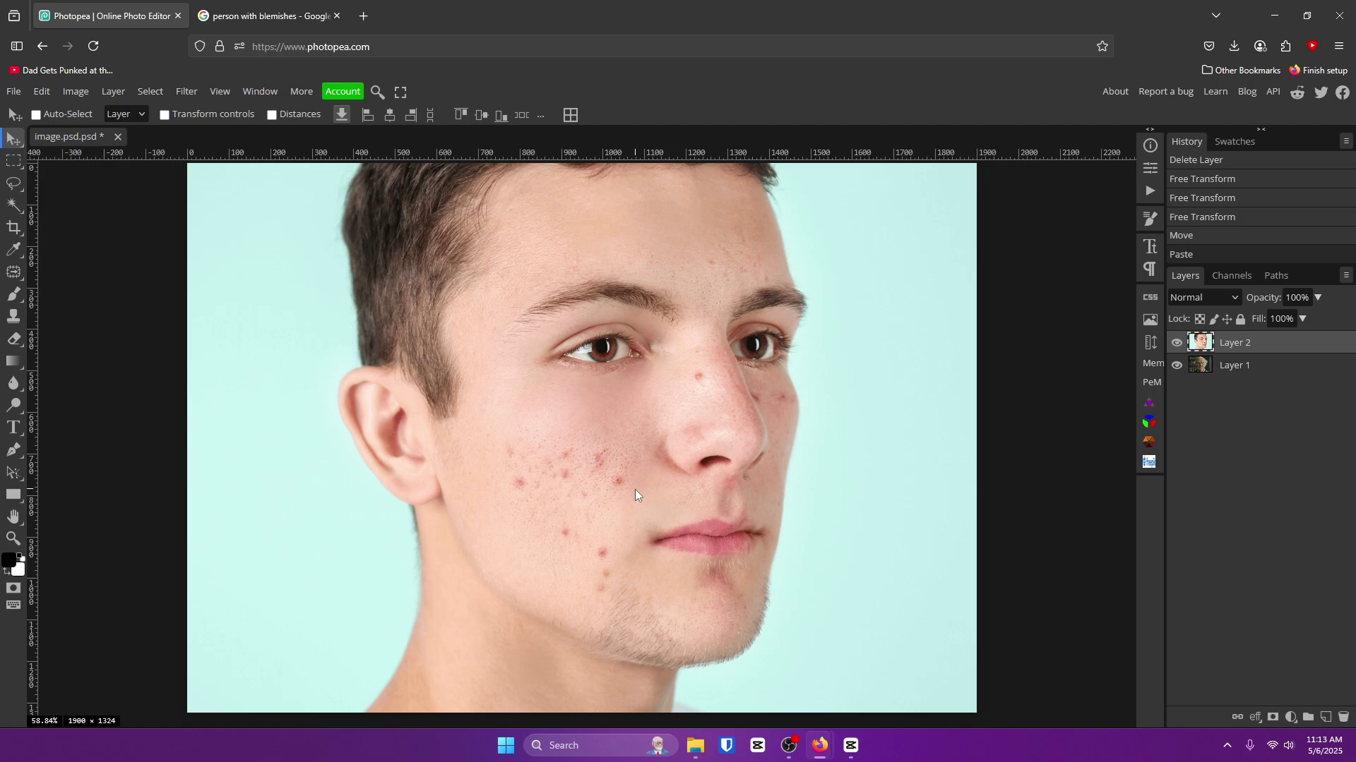
Switch to the Spot Healing Brush for retouching the young man's face
click(14, 294)
click(12, 318)
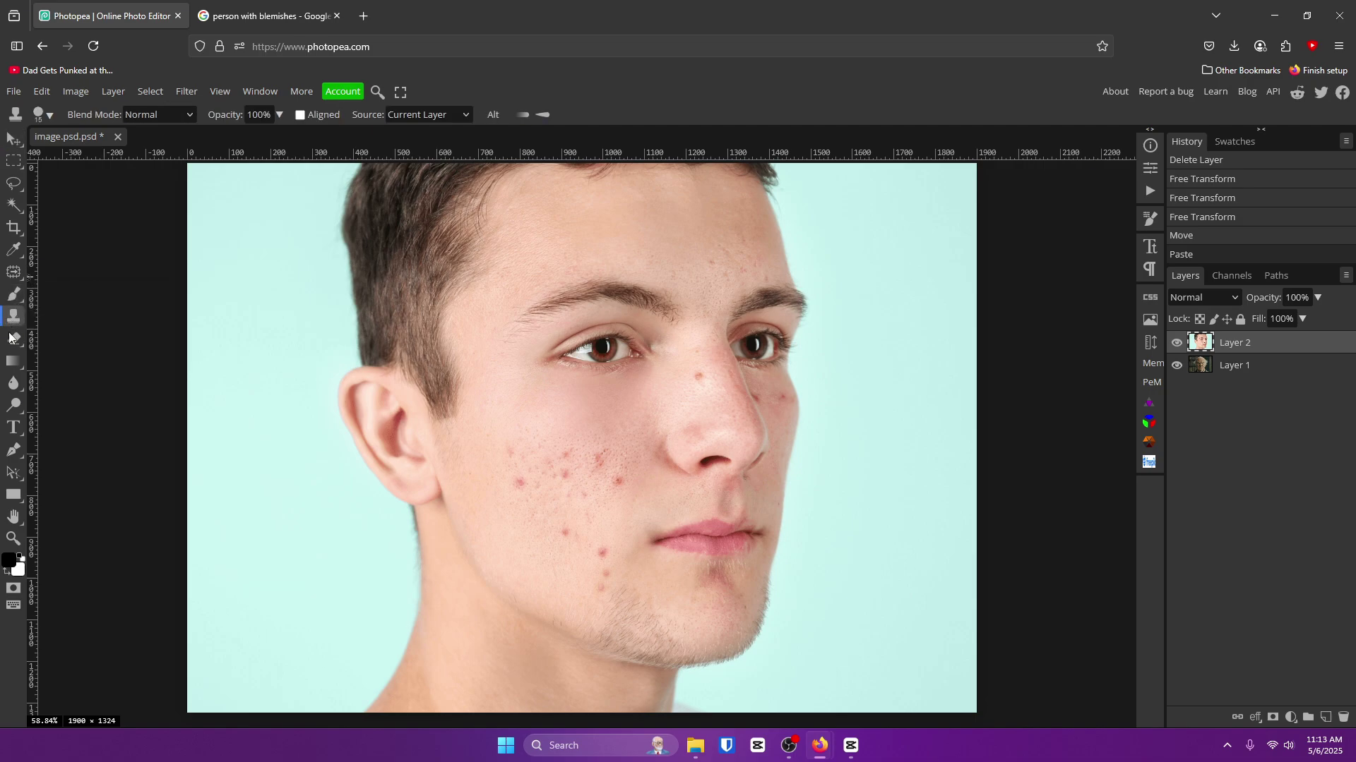
right_click(10, 336)
right_click(9, 365)
right_click(9, 394)
click(4, 262)
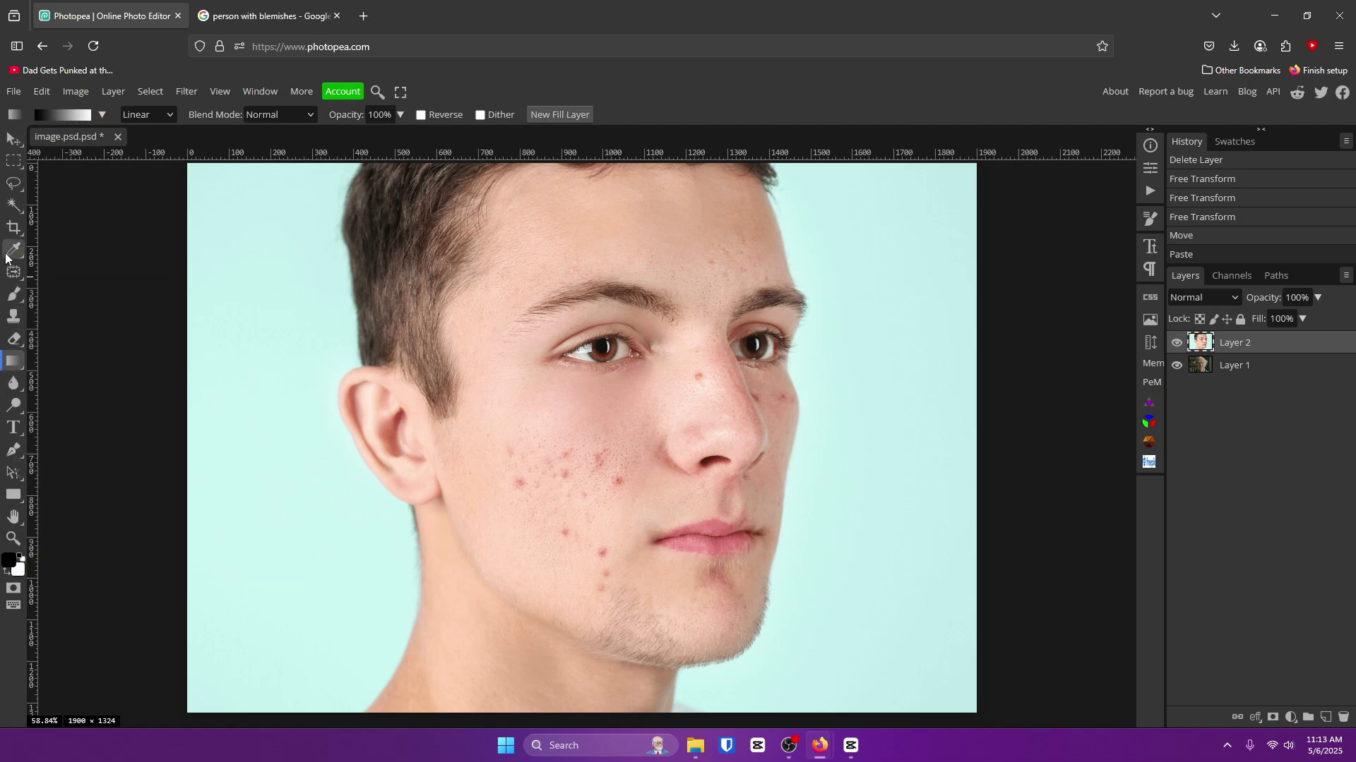
click(7, 253)
click(14, 275)
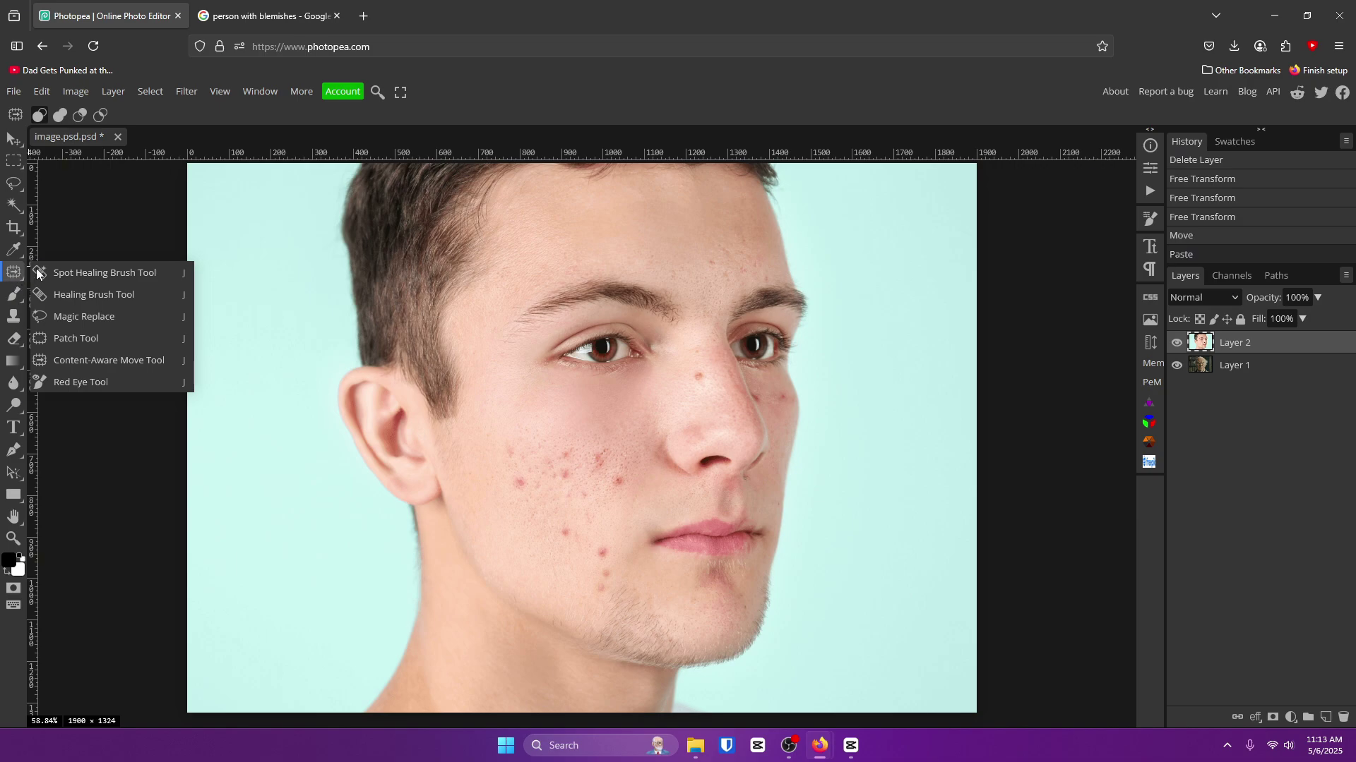
click(148, 268)
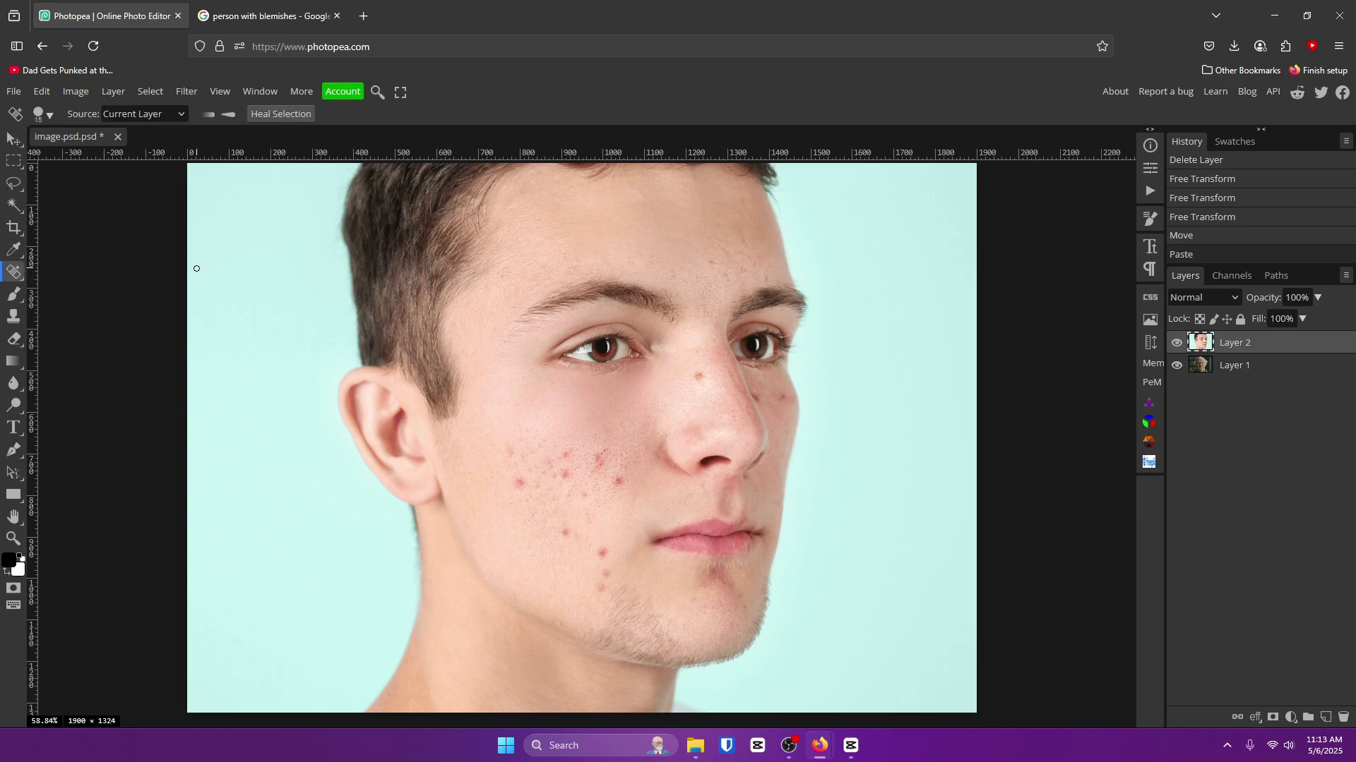
Spot-heal the red blemishes on the young man's cheek and nose
mouse_move(295, 430)
mouse_down()
mouse_move(315, 427)
mouse_move(285, 291)
mouse_move(333, 235)
mouse_move(435, 304)
mouse_move(854, 416)
mouse_move(136, 516)
mouse_move(166, 355)
mouse_move(127, 393)
mouse_up()
drag(516, 485, 519, 483)
drag(616, 481, 615, 480)
mouse_move(600, 459)
mouse_down()
mouse_move(563, 454)
mouse_move(563, 475)
mouse_move(510, 454)
mouse_up()
drag(599, 547, 600, 547)
drag(705, 372, 706, 372)
Heal a wide area of the cheek with a large brush and clean up the stray patch using a smaller one
mouse_move(528, 468)
mouse_down()
mouse_move(602, 461)
mouse_move(548, 459)
mouse_move(575, 464)
mouse_move(535, 426)
mouse_move(554, 445)
mouse_move(567, 422)
mouse_move(600, 439)
mouse_up()
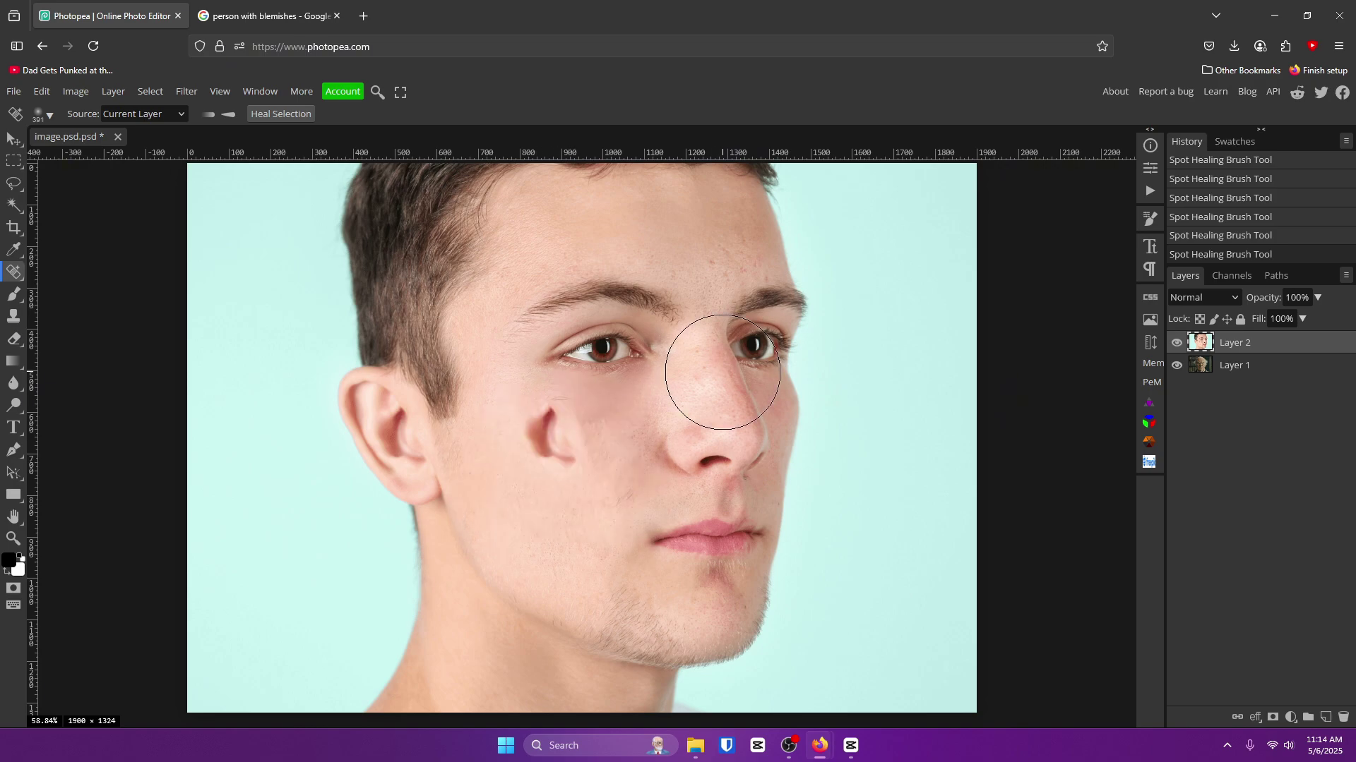
alt+right_click(563, 445)
drag(617, 505, 584, 500)
mouse_move(590, 435)
mouse_down()
mouse_move(578, 444)
mouse_move(604, 424)
mouse_move(565, 466)
mouse_up()
click(651, 494)
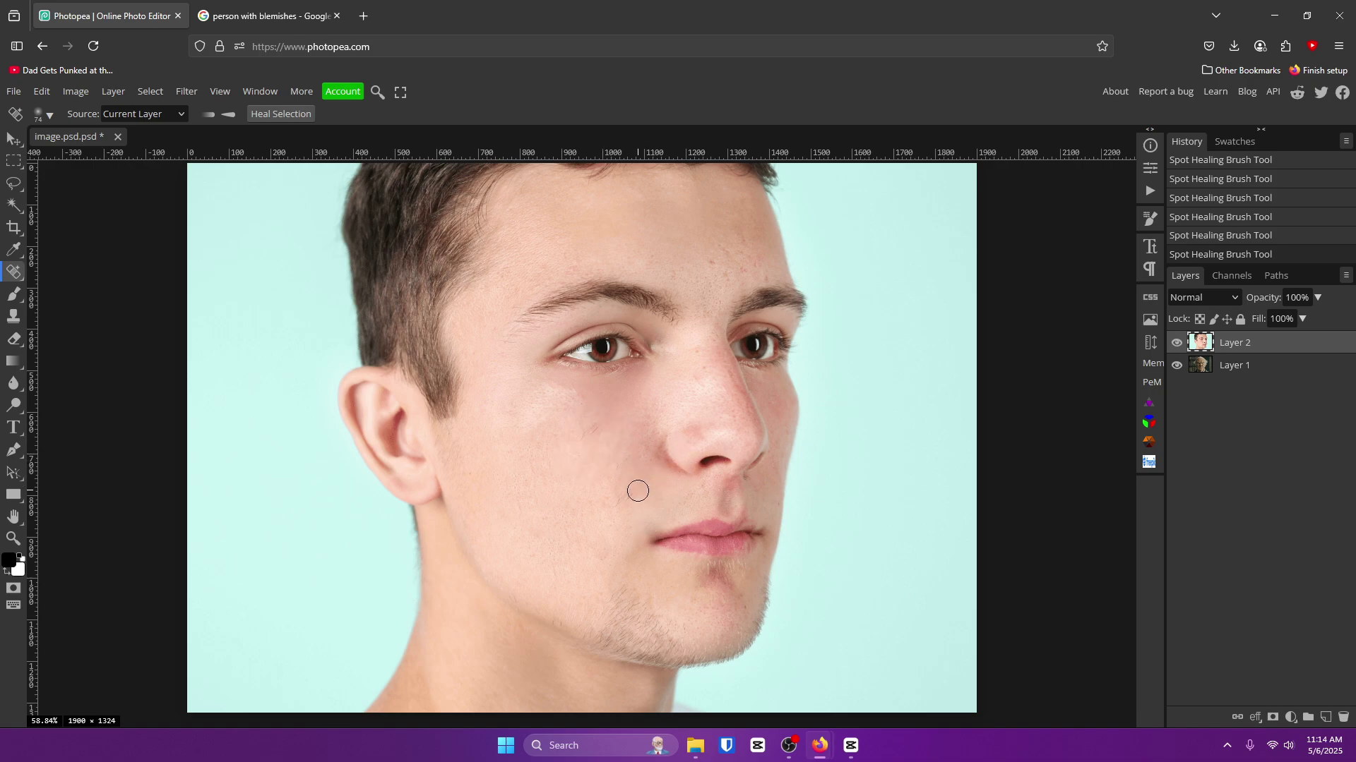
Heal over the near eye and cheek with an oversized brush of size 801, and reduce the brush size
scroll(574, 460, up, 2)
scroll(579, 462, down, 1)
drag(541, 422, 509, 433)
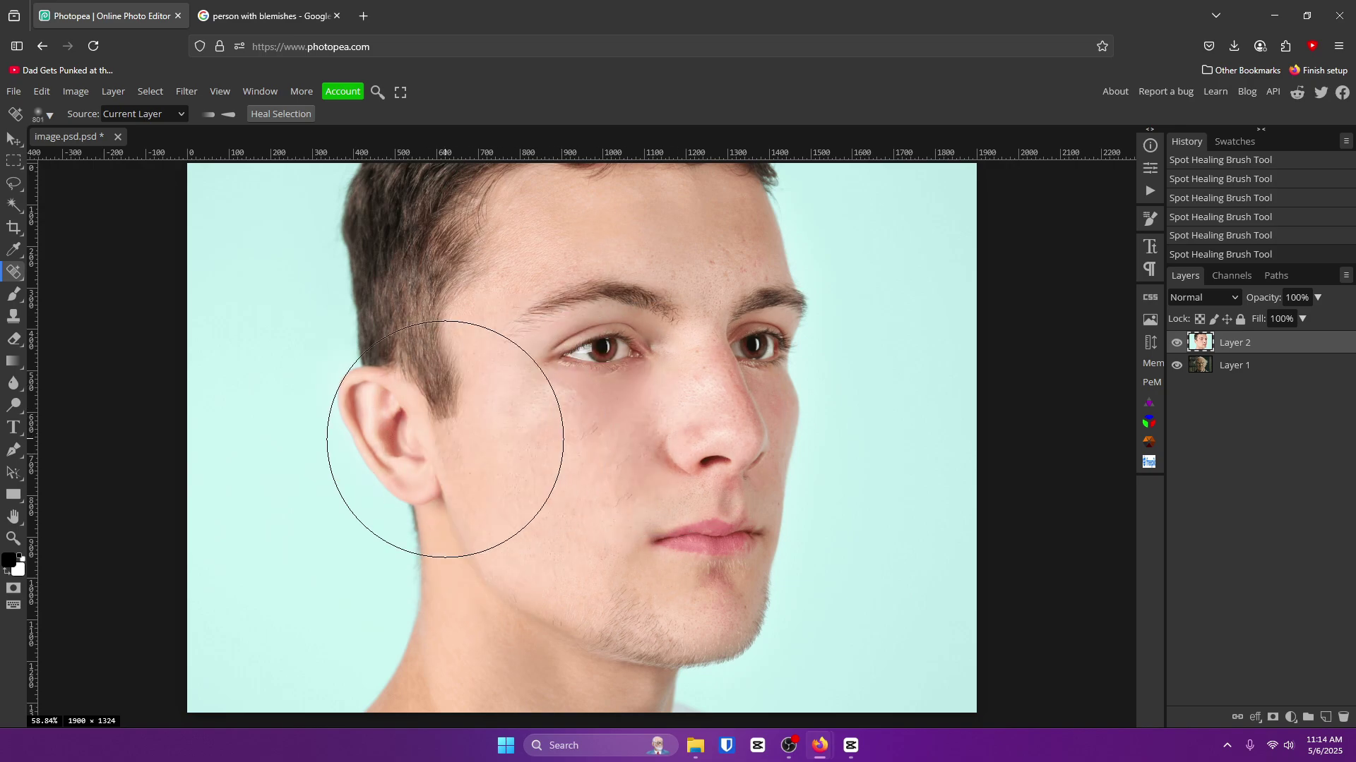
click(585, 417)
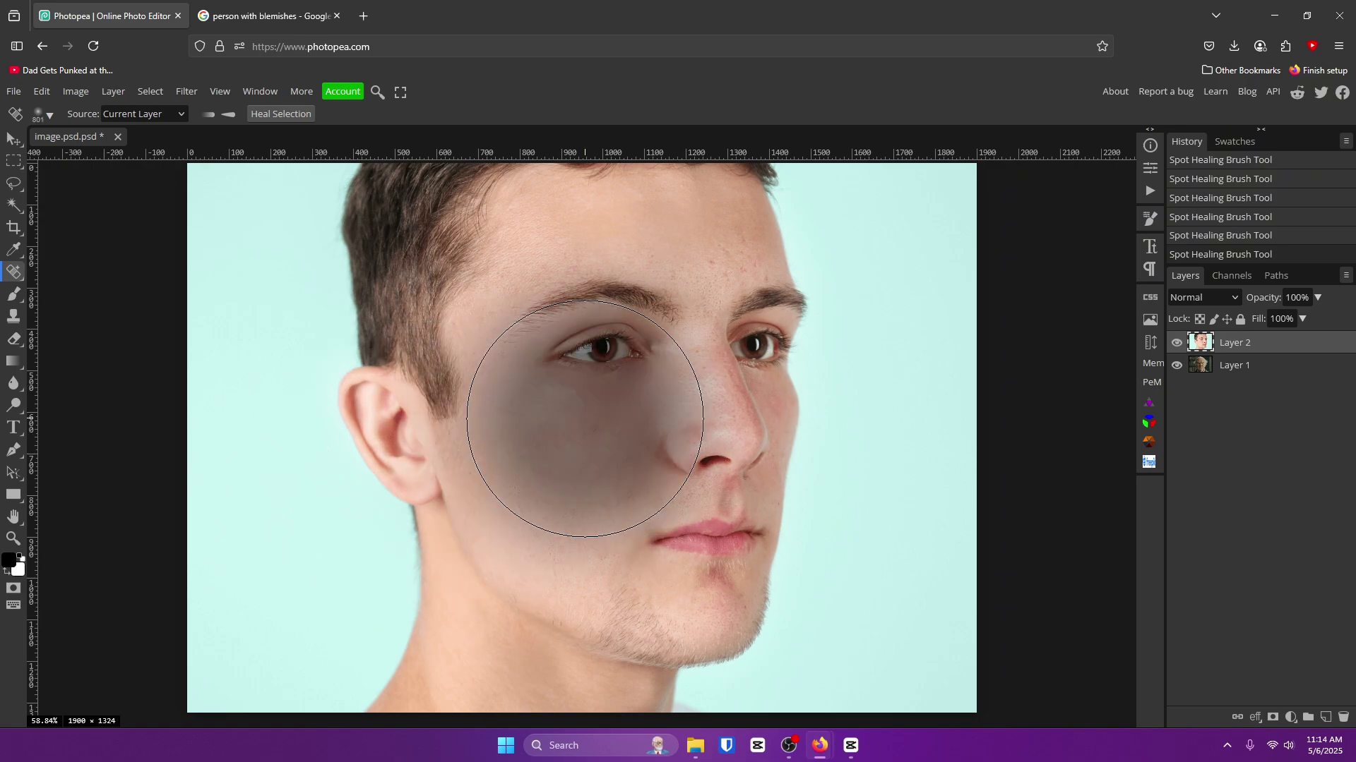
drag(585, 418, 585, 418)
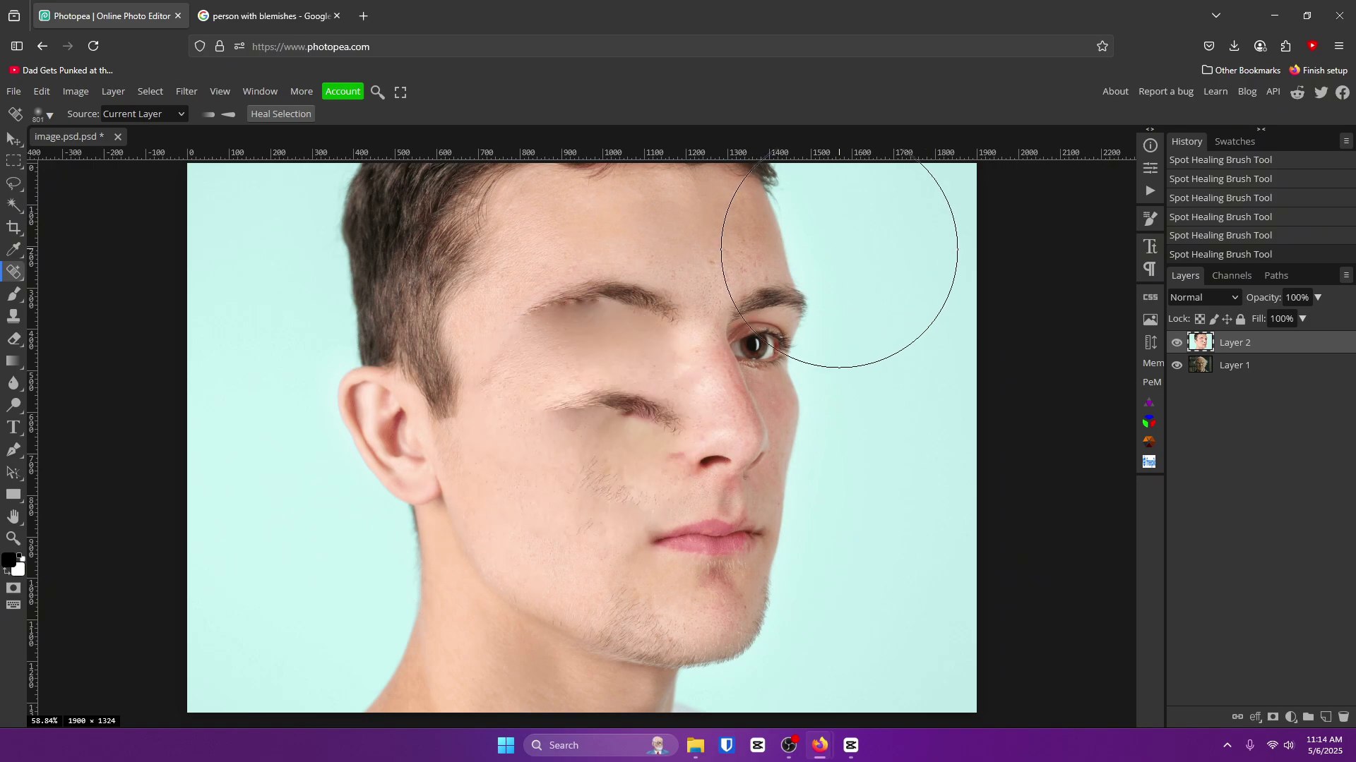
click(532, 338)
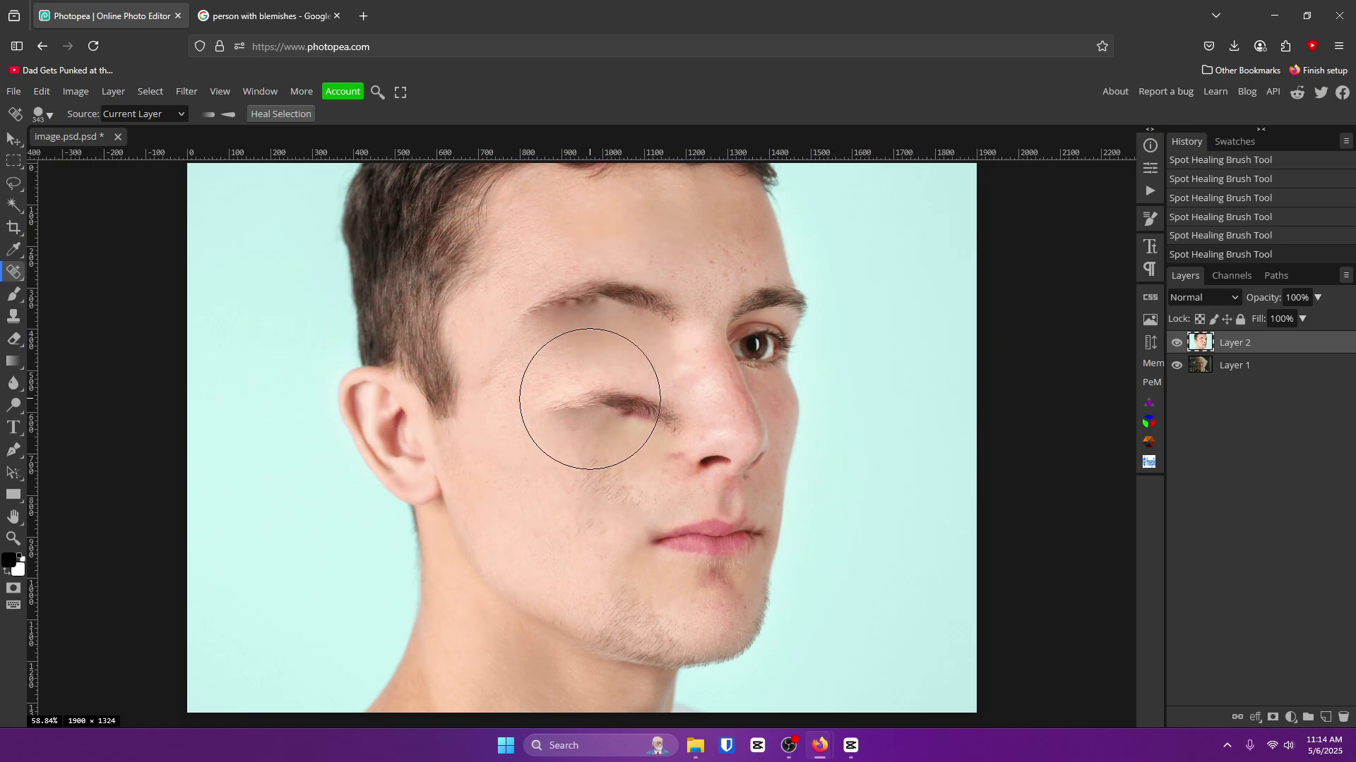
key(bracketleft)
key(bracketleft)
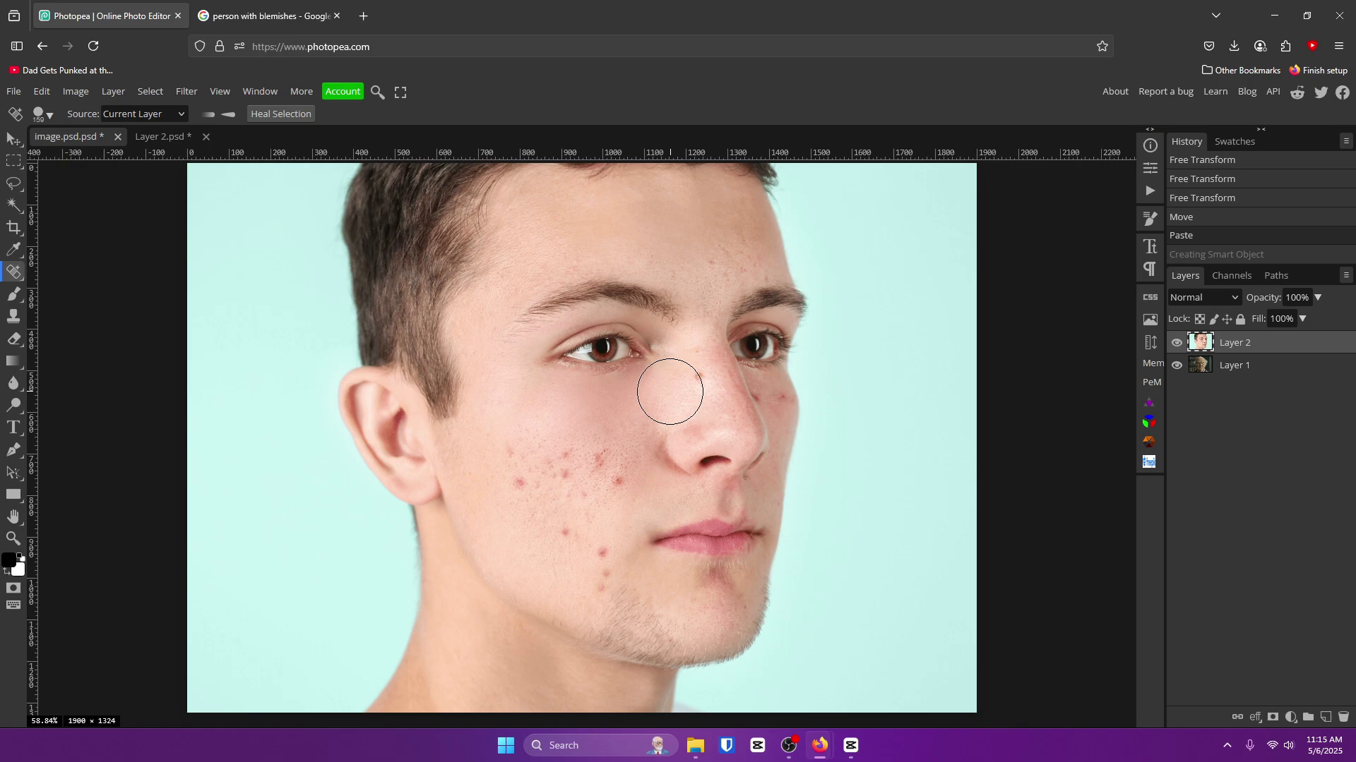
Return to the image.psd document and spot-heal the cheek blemishes with long diagonal strokes at brush size 150
key(ctrl+z)
click(158, 138)
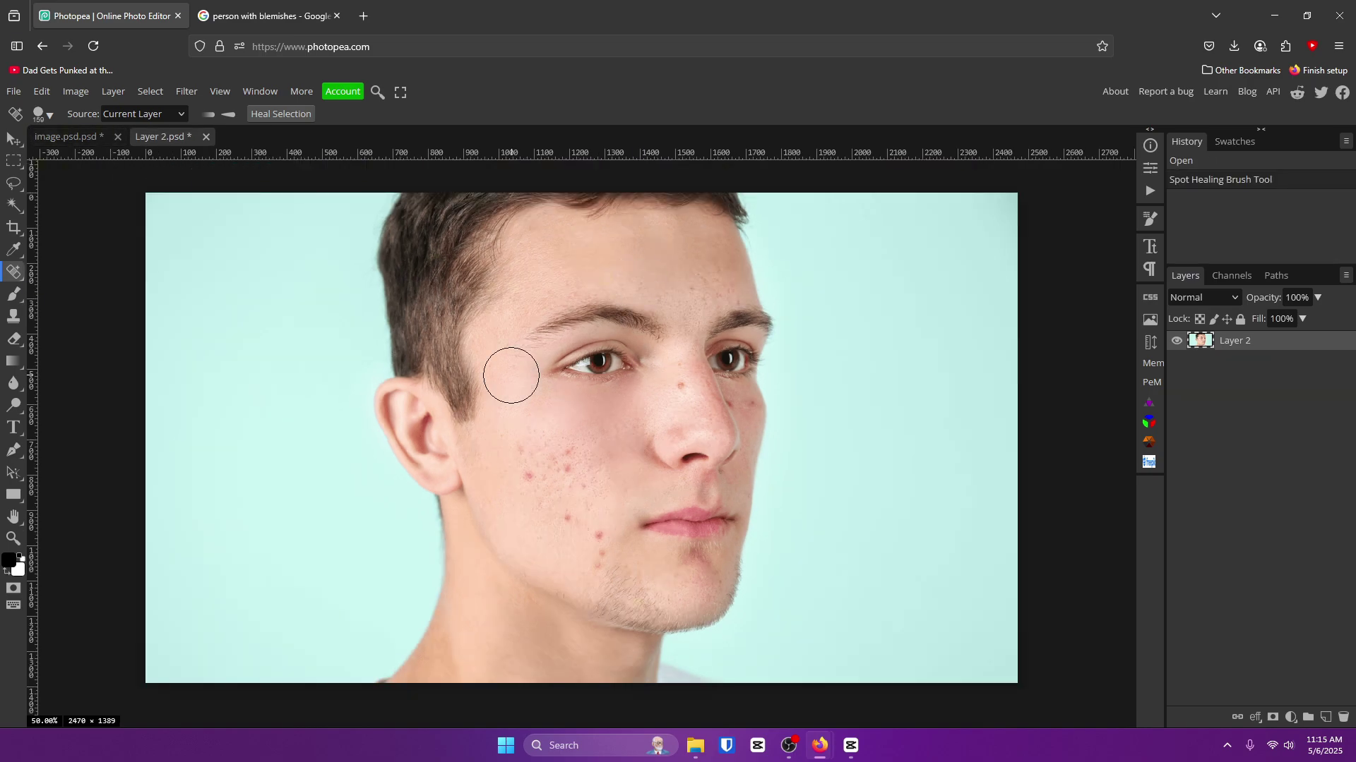
click(67, 137)
drag(551, 470, 591, 425)
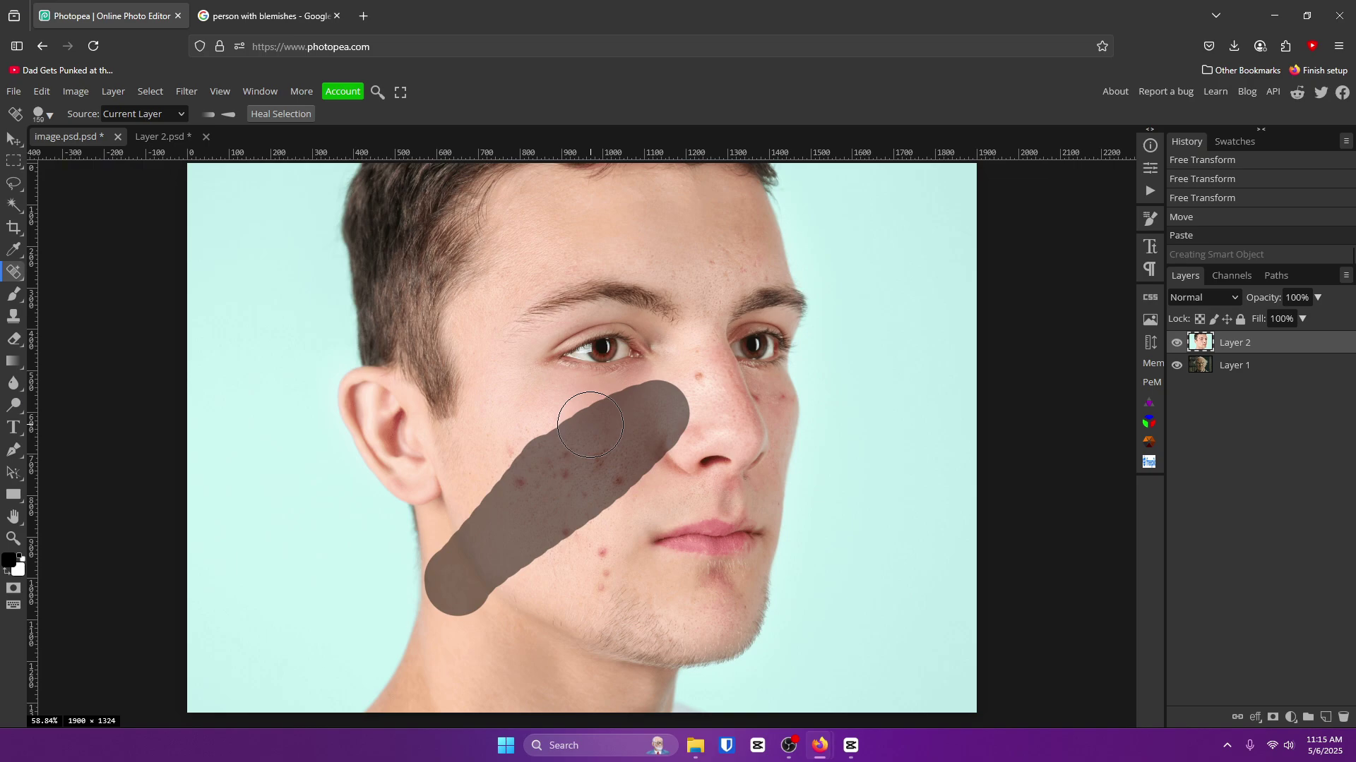
drag(590, 425, 591, 425)
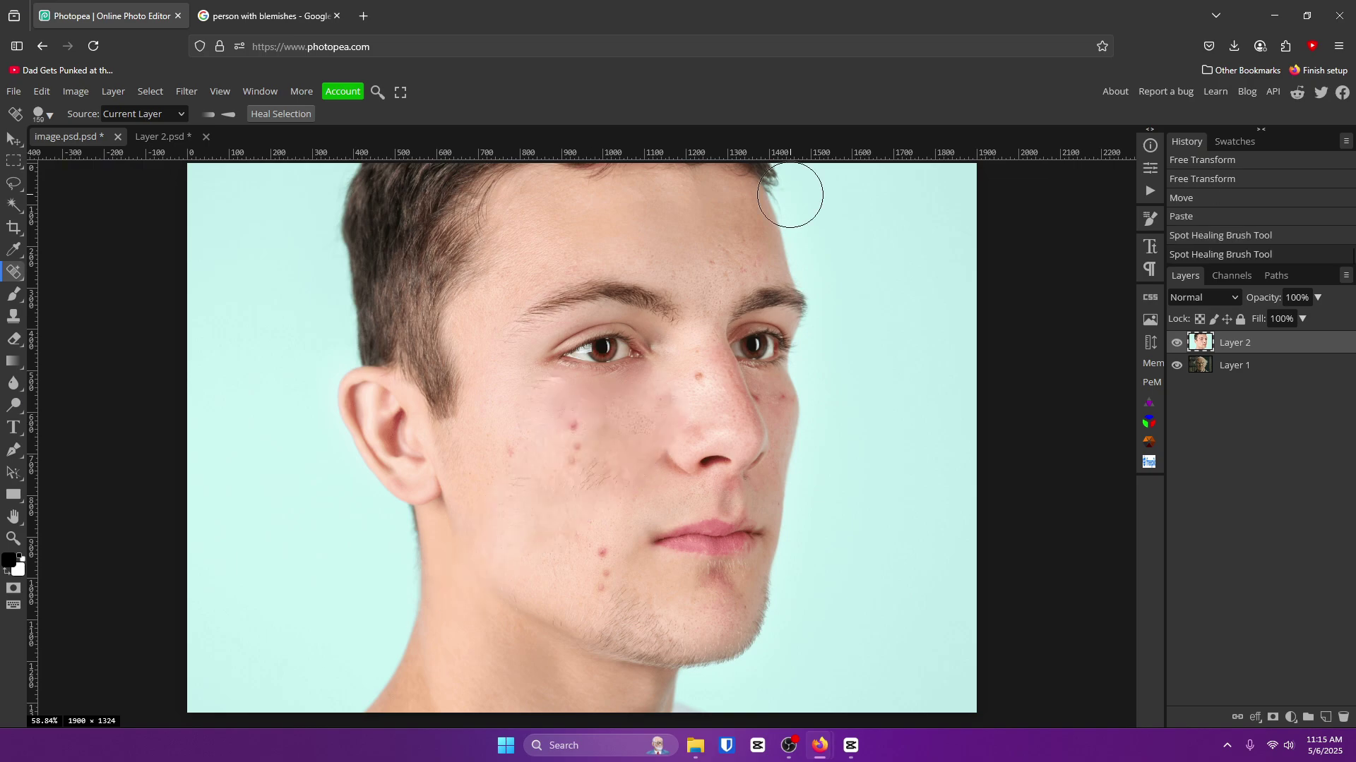
Check Layer 2's options and compare the retouched portrait with the separate Layer 2.psd document
right_click(1241, 346)
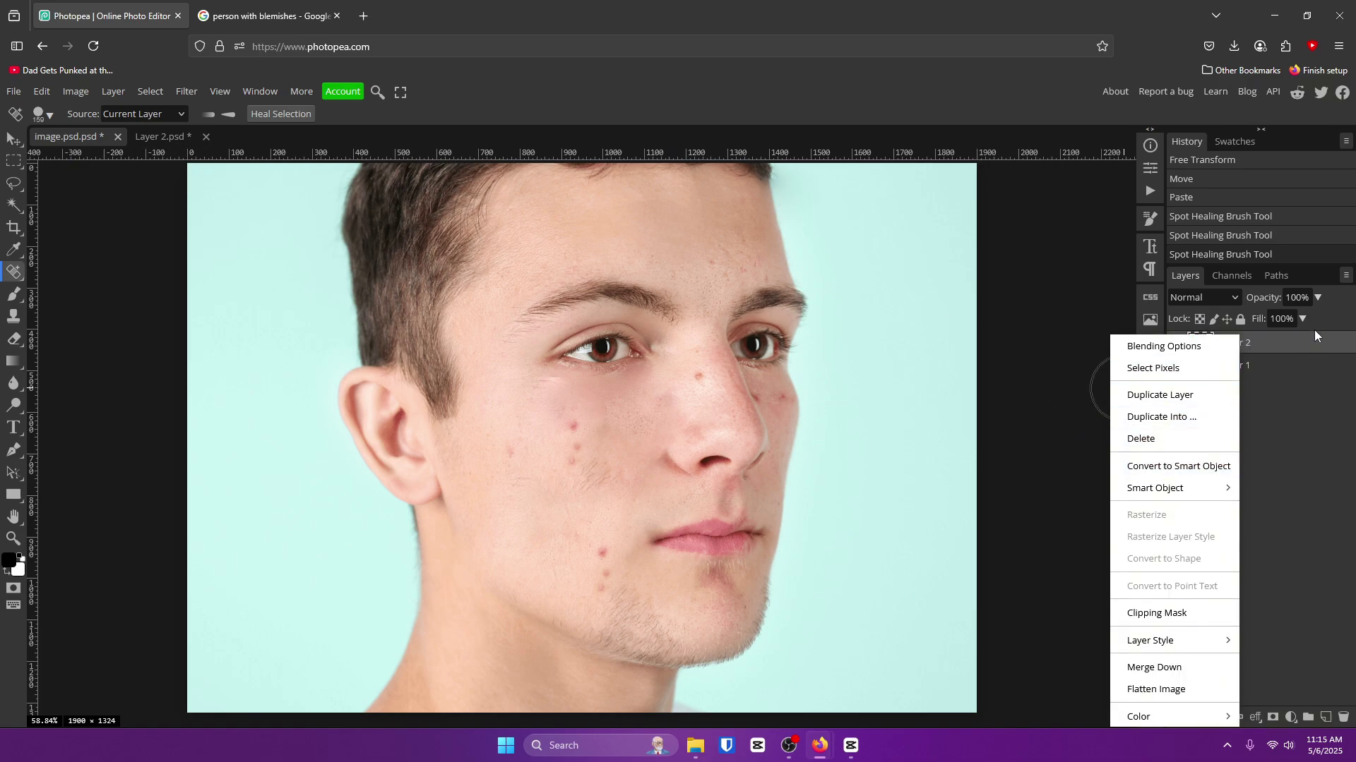
click(1302, 360)
click(1289, 346)
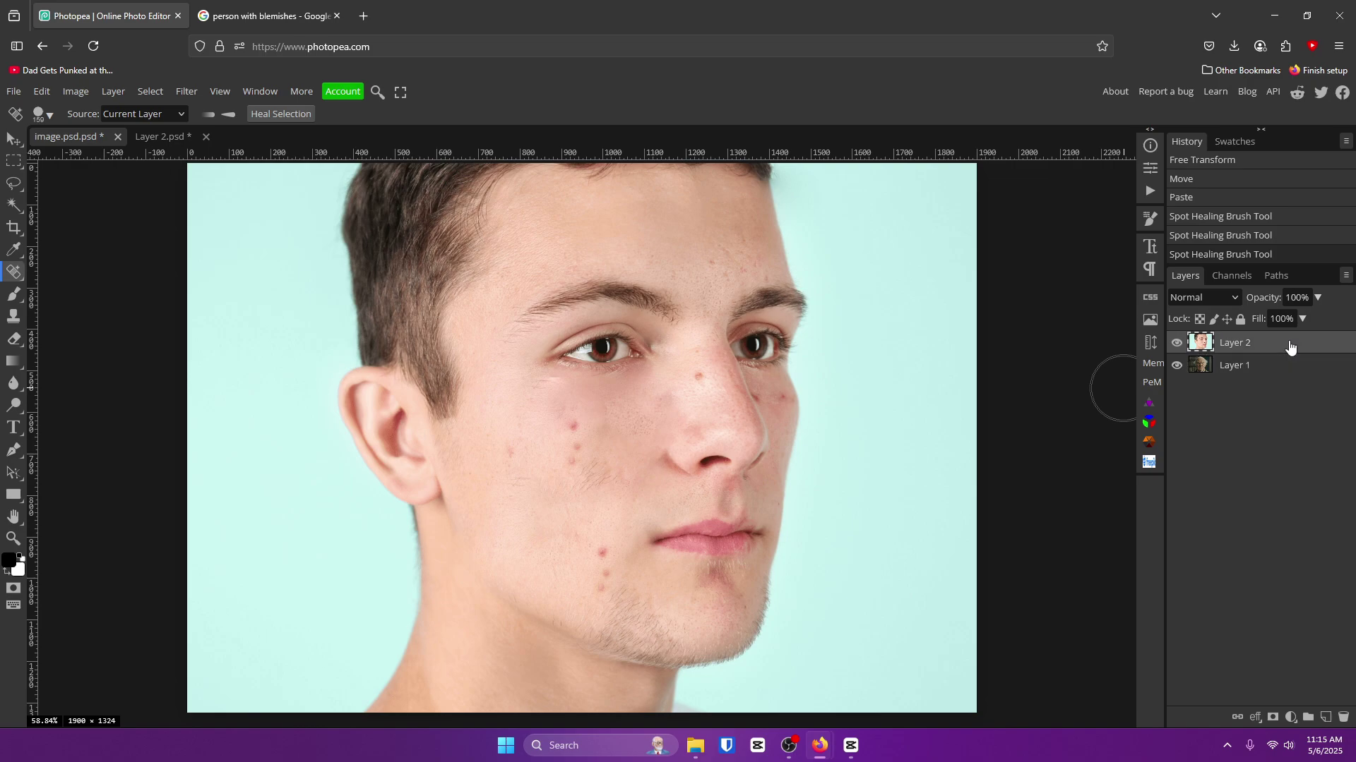
right_click(1253, 351)
click(1303, 400)
click(162, 137)
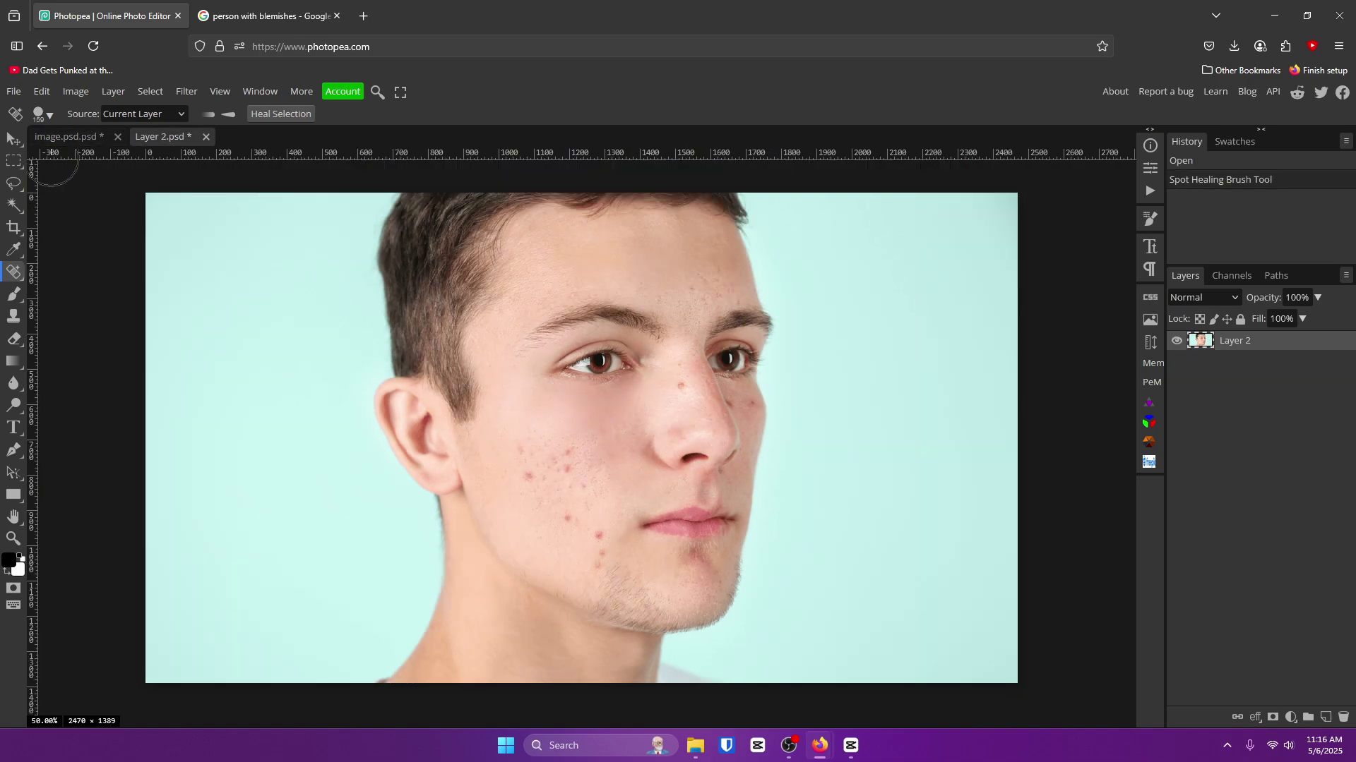
click(70, 138)
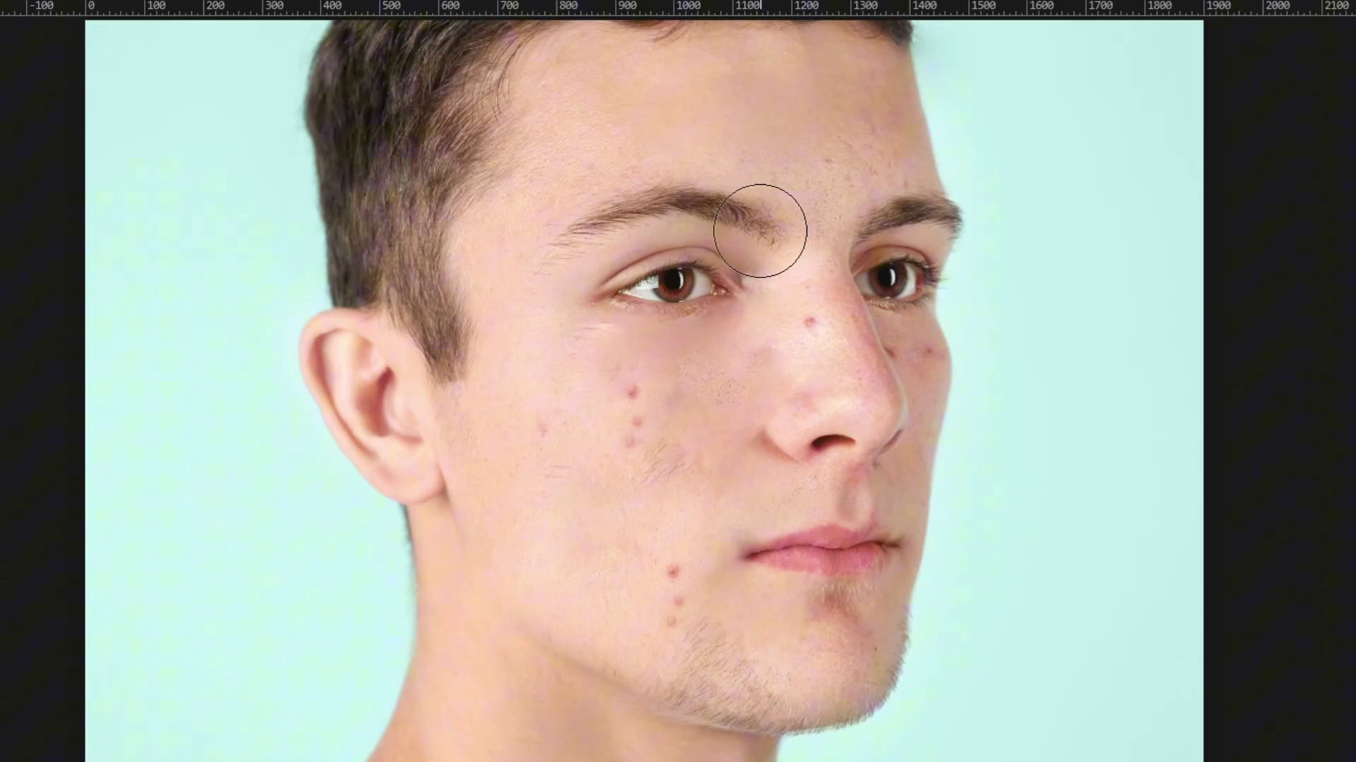
mouse_move(671, 304)
mouse_down()
mouse_move(767, 282)
mouse_move(916, 305)
mouse_up()
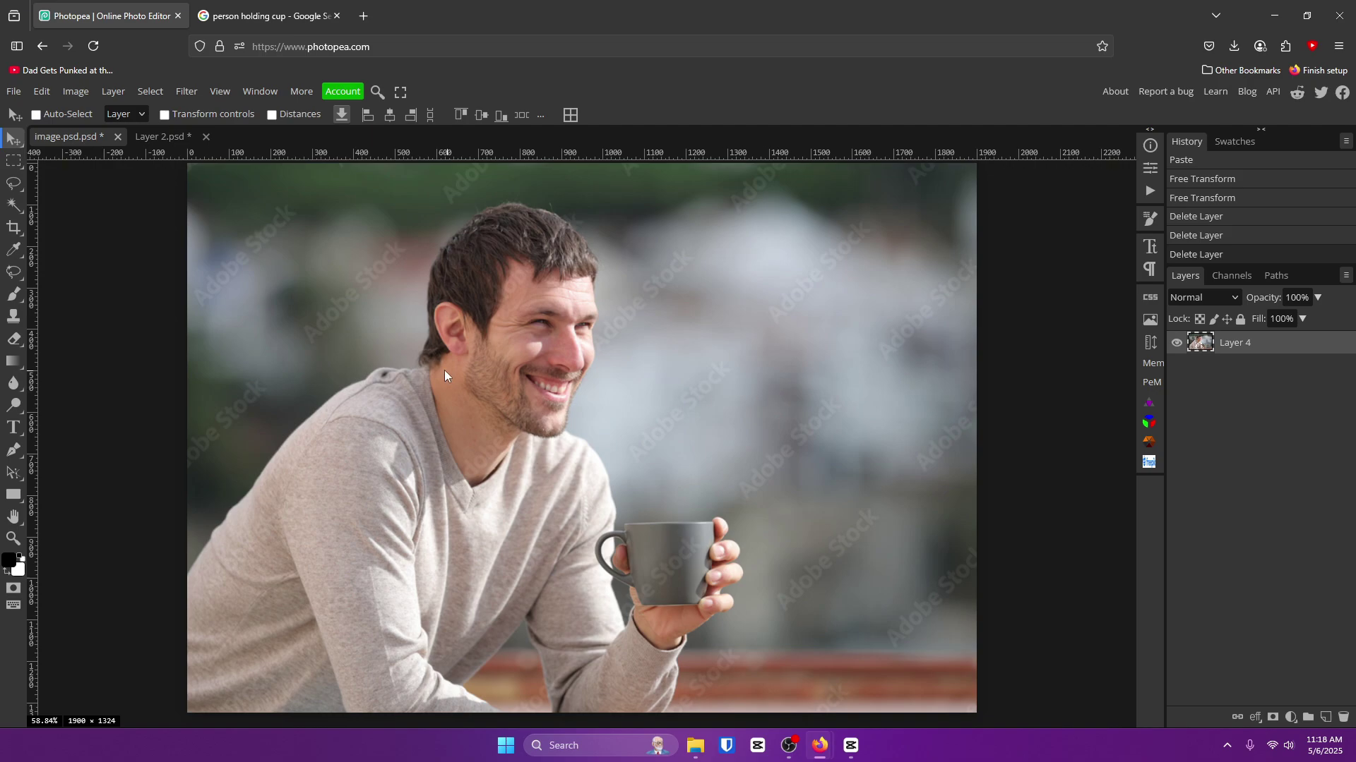
Outline the cup and the space above it with Magic Replace and replace it with a "knife"
click(19, 274)
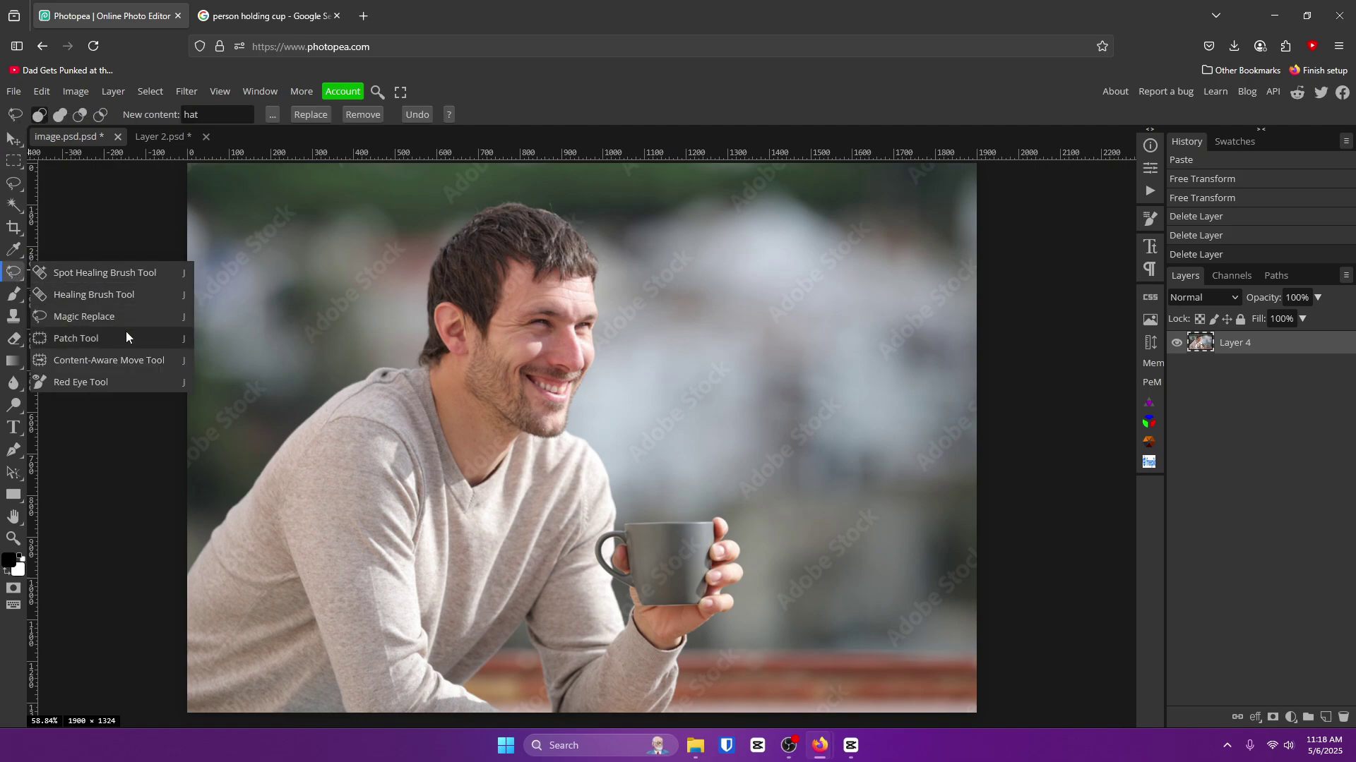
click(83, 316)
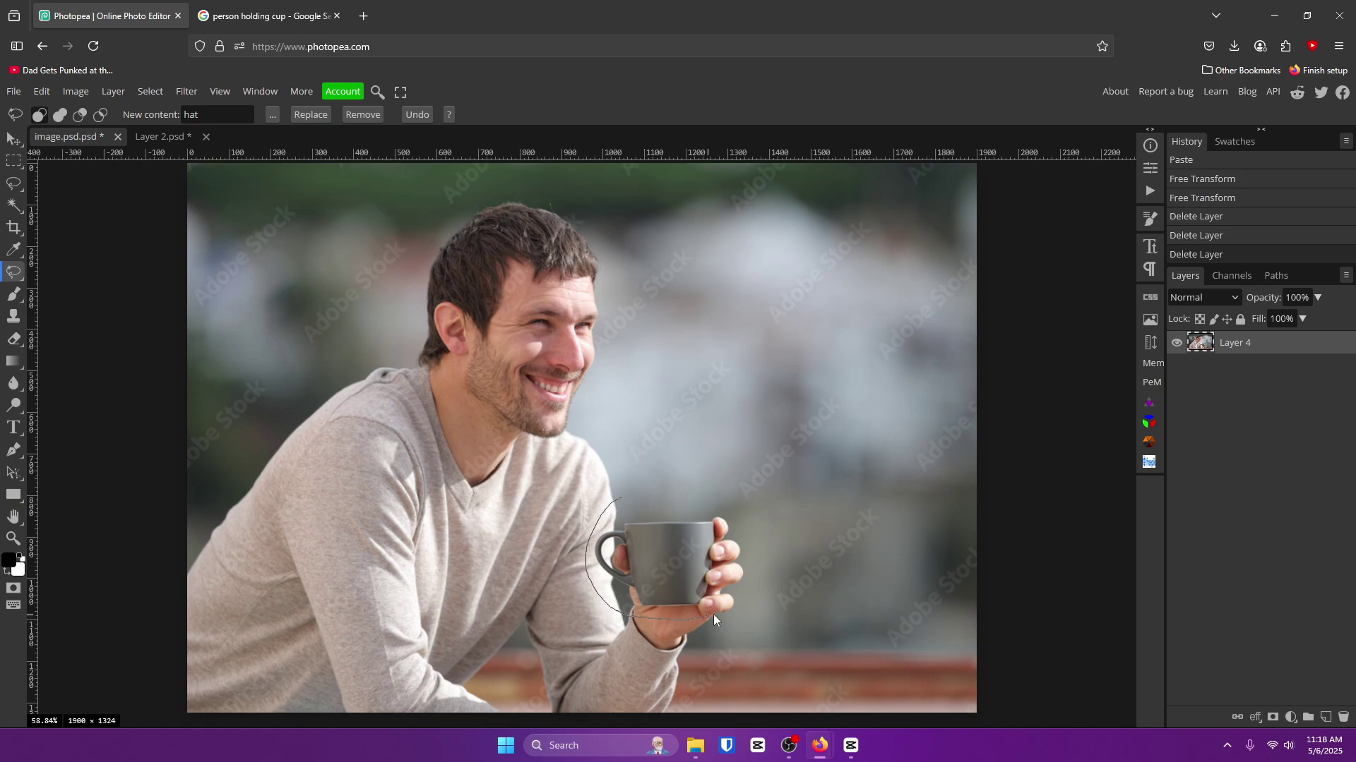
drag(610, 501, 618, 497)
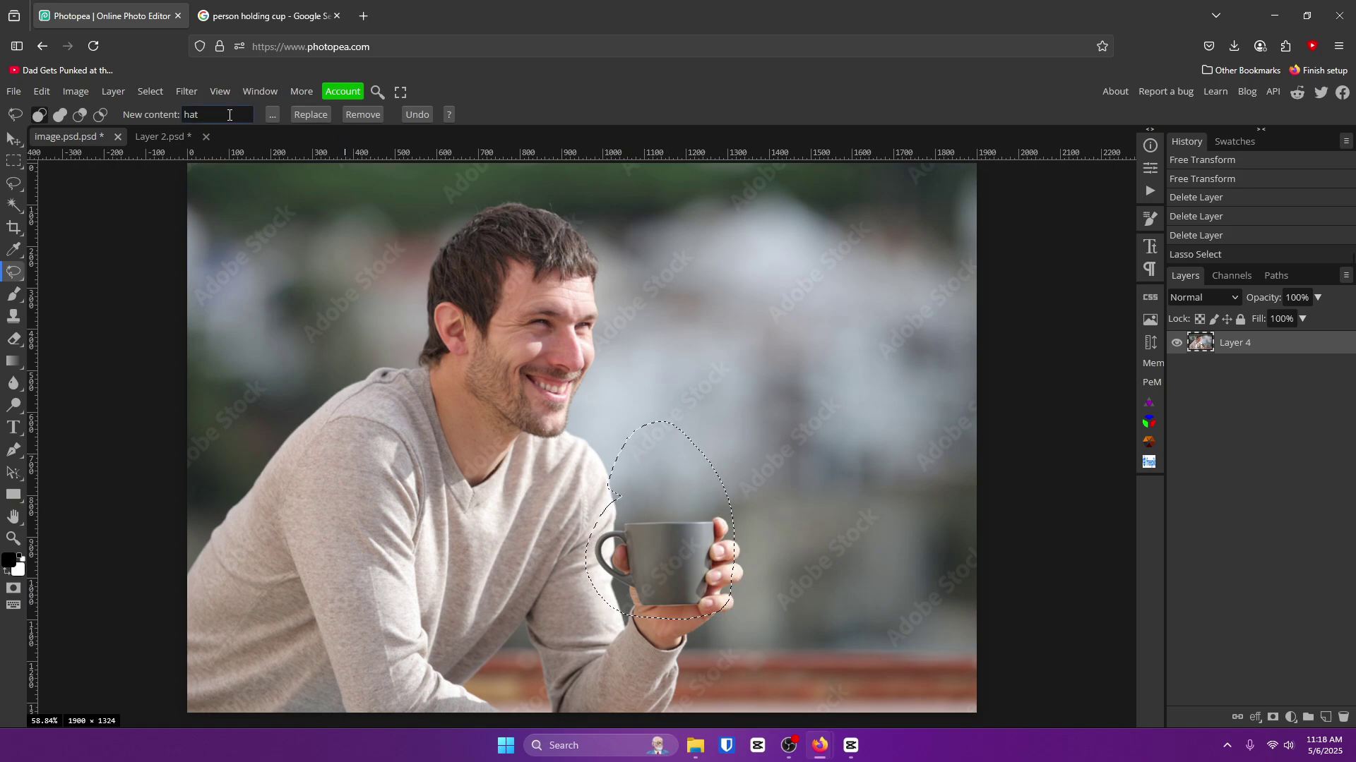
text(knife)
click(322, 113)
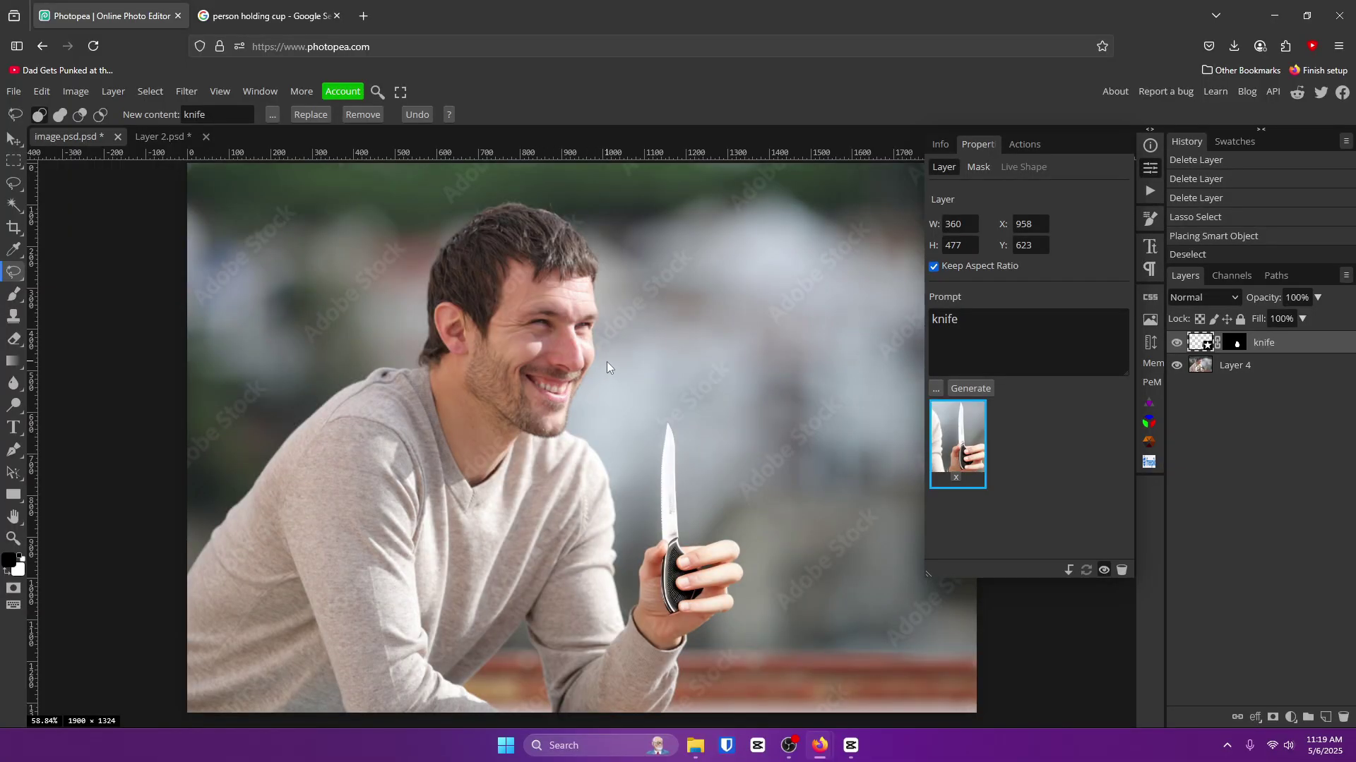
Undo and redo the cup replacement to compare the original with the generated knife
key(ctrl+z)
key(ctrl+z)
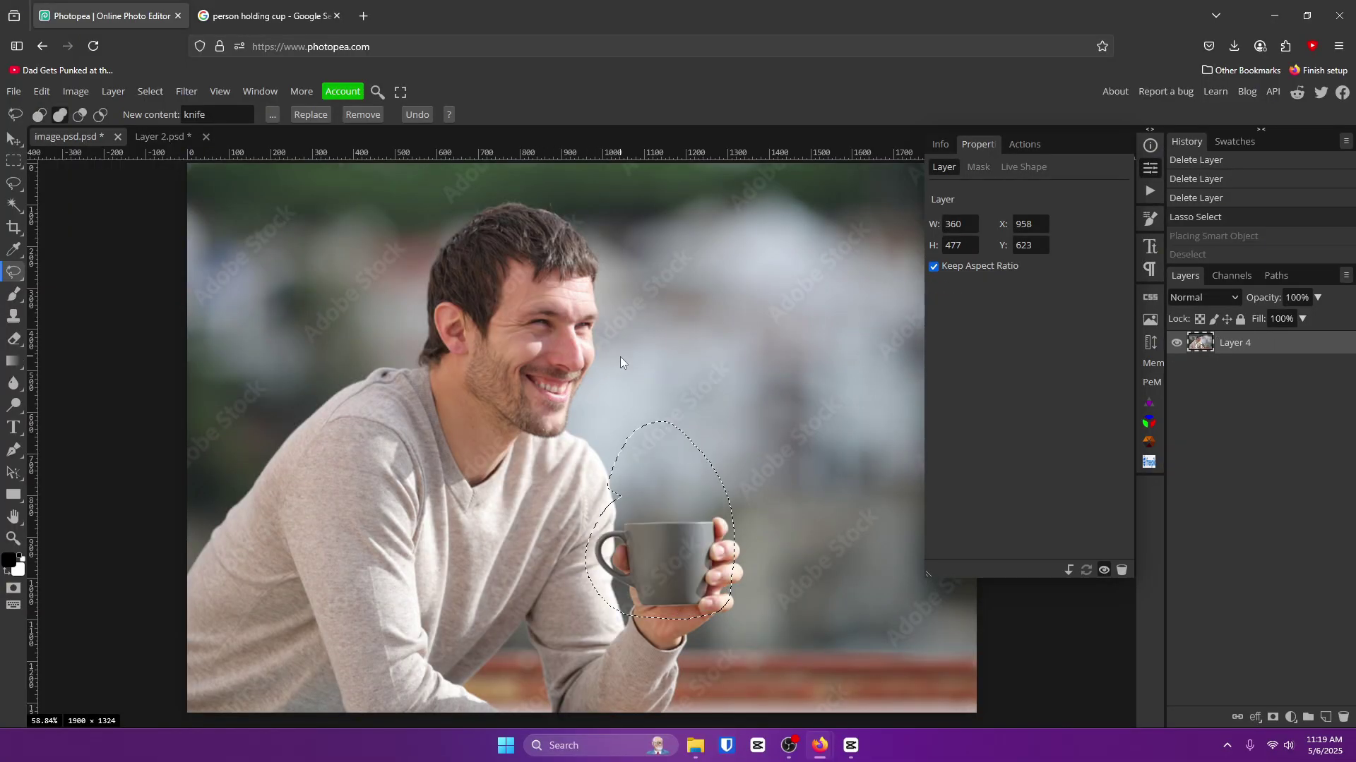
key(z)
key(ctrl+shift+z)
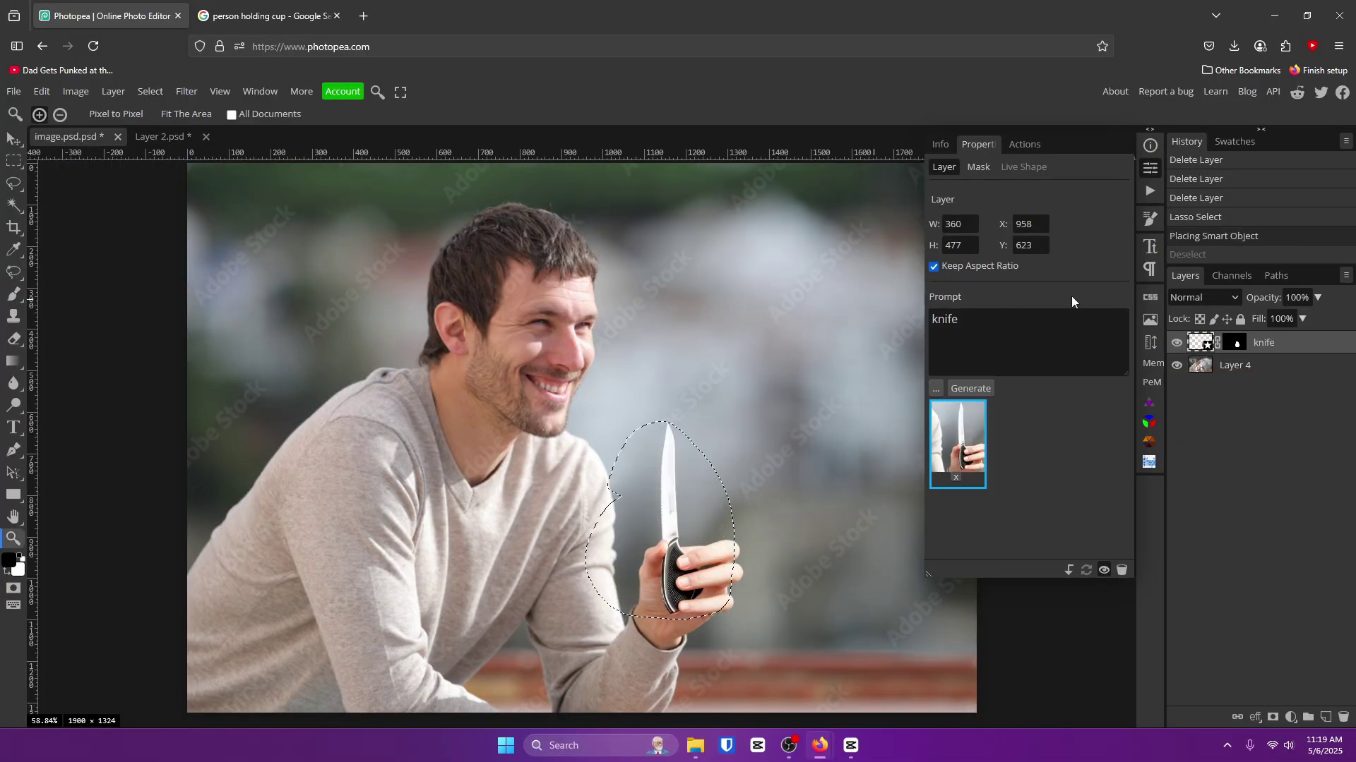
Clear the selection, outline the knife and holding hand with Magic Replace, about 244 by 576 px, and remove the outlined content
click(1205, 256)
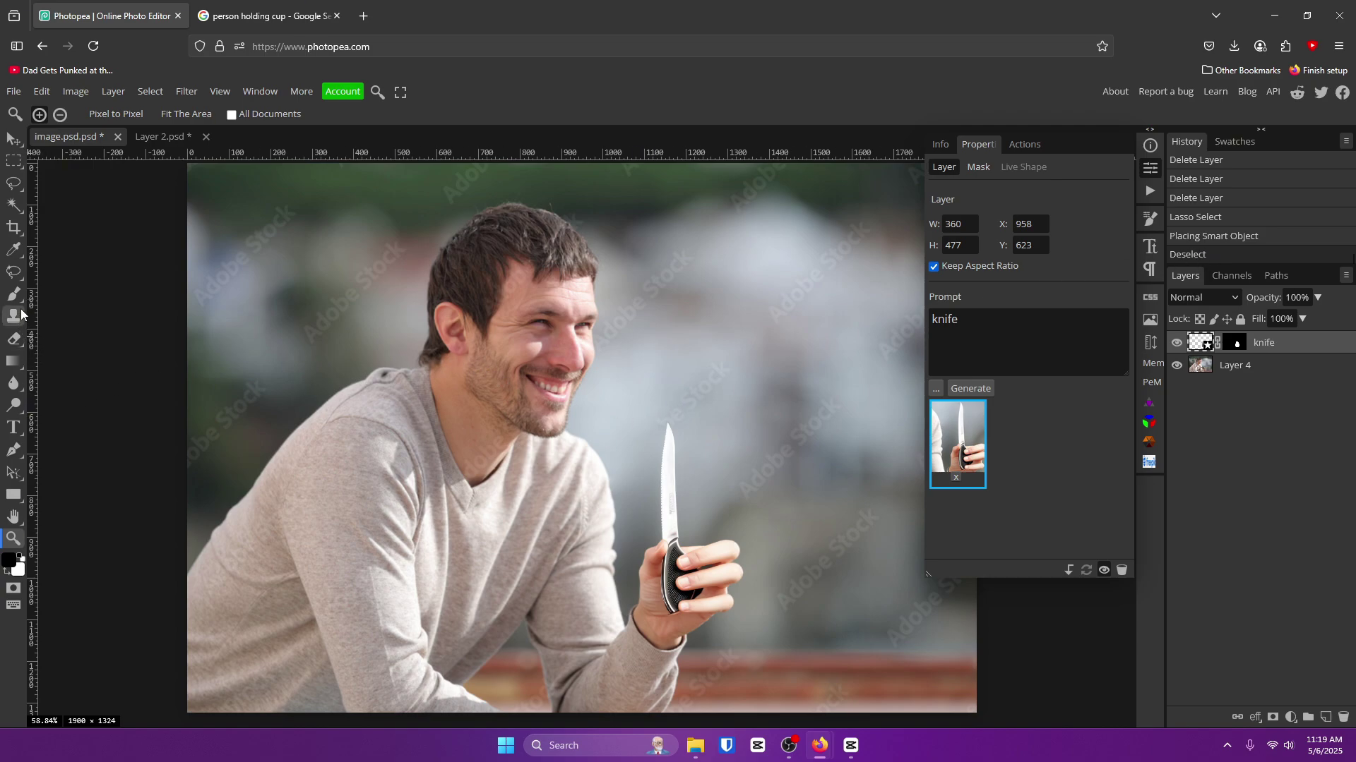
click(13, 271)
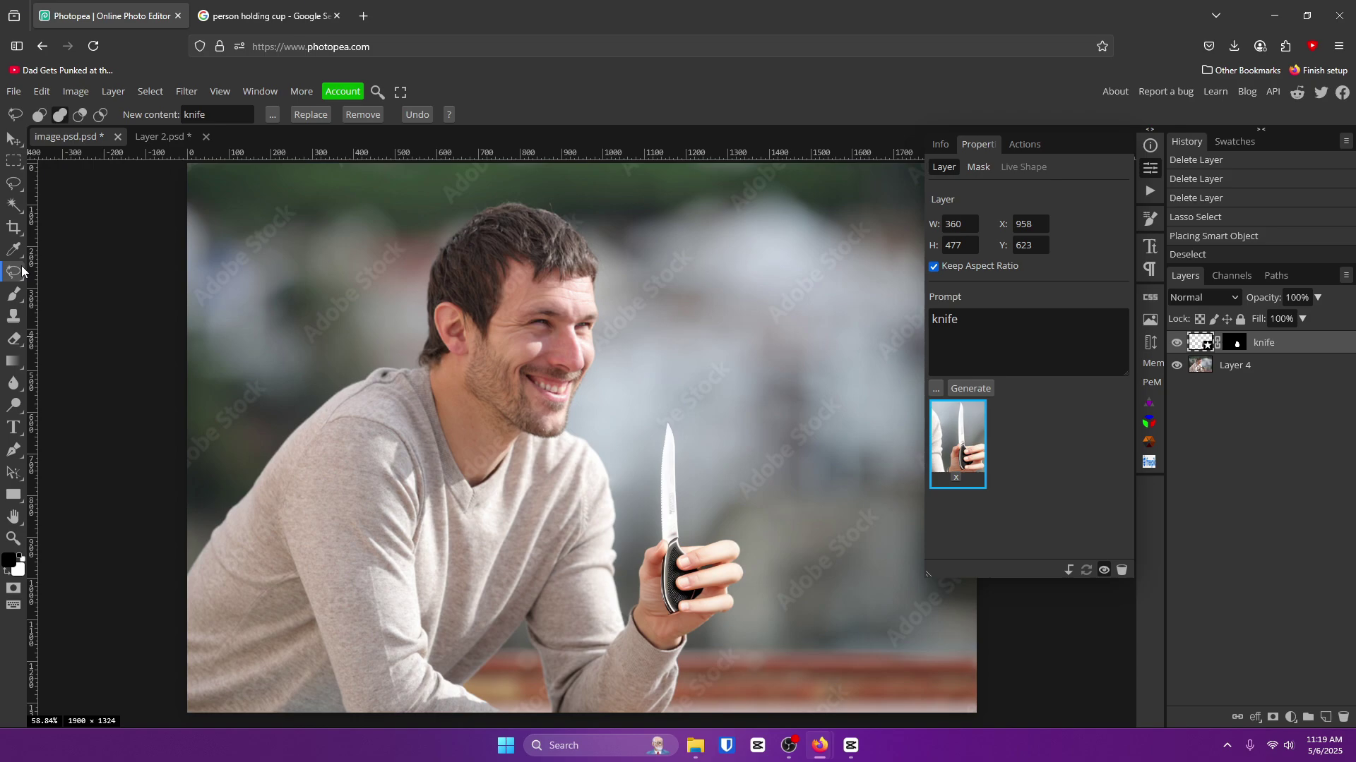
click(22, 271)
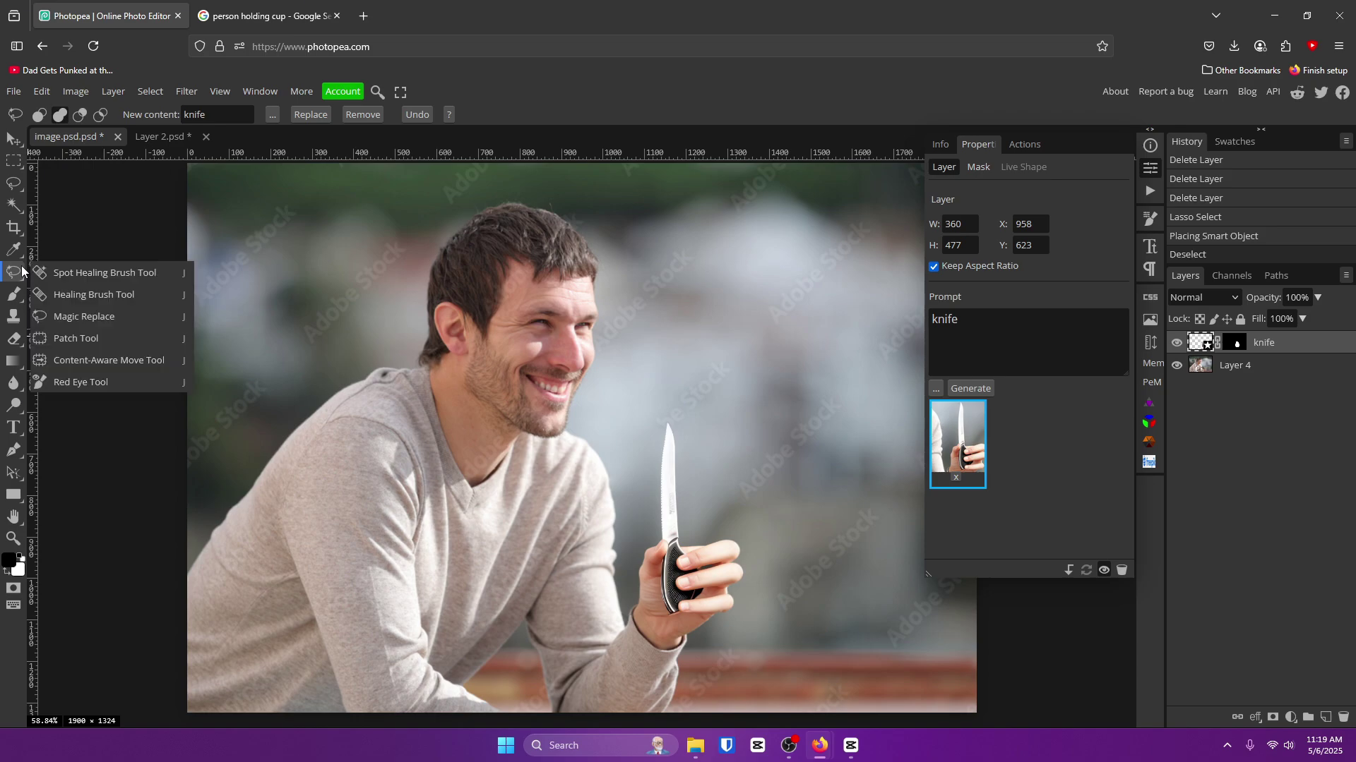
click(128, 319)
click(129, 319)
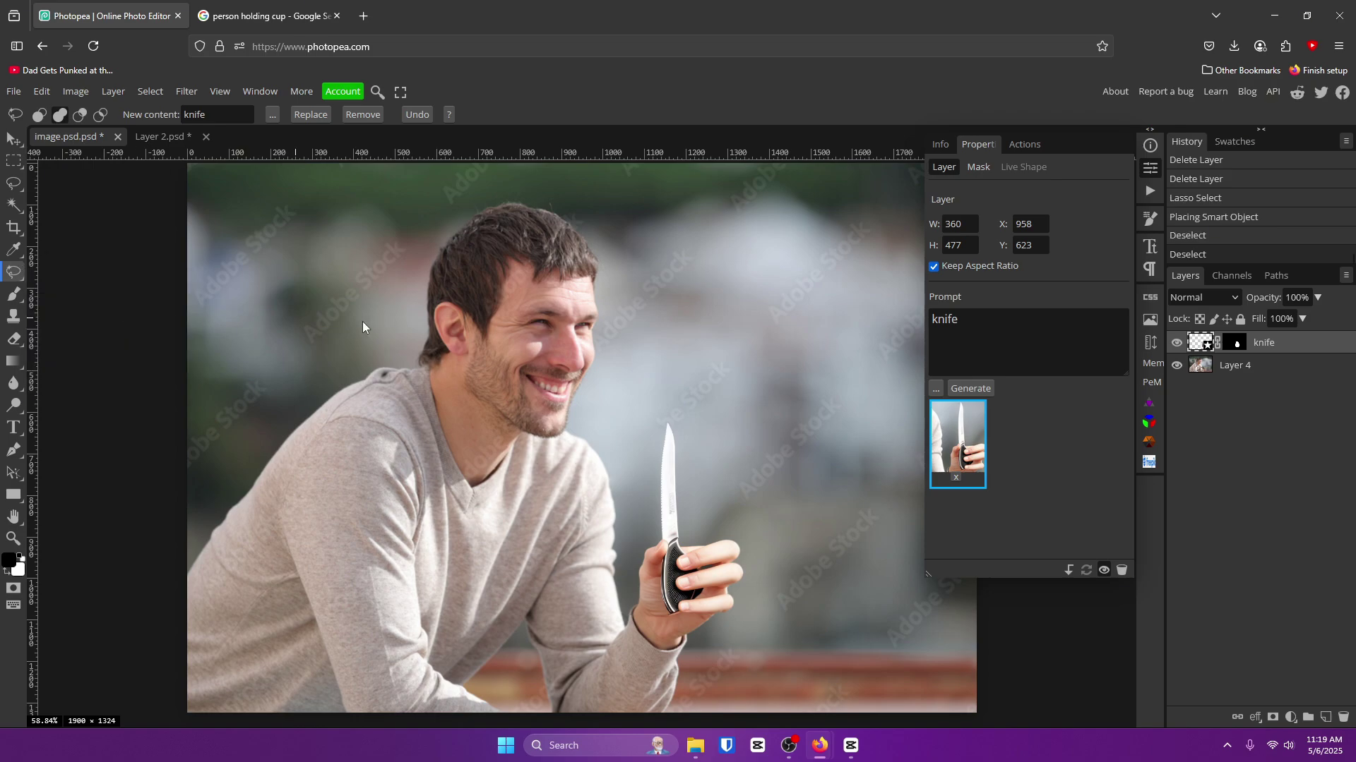
drag(650, 392, 628, 547)
drag(718, 542, 688, 424)
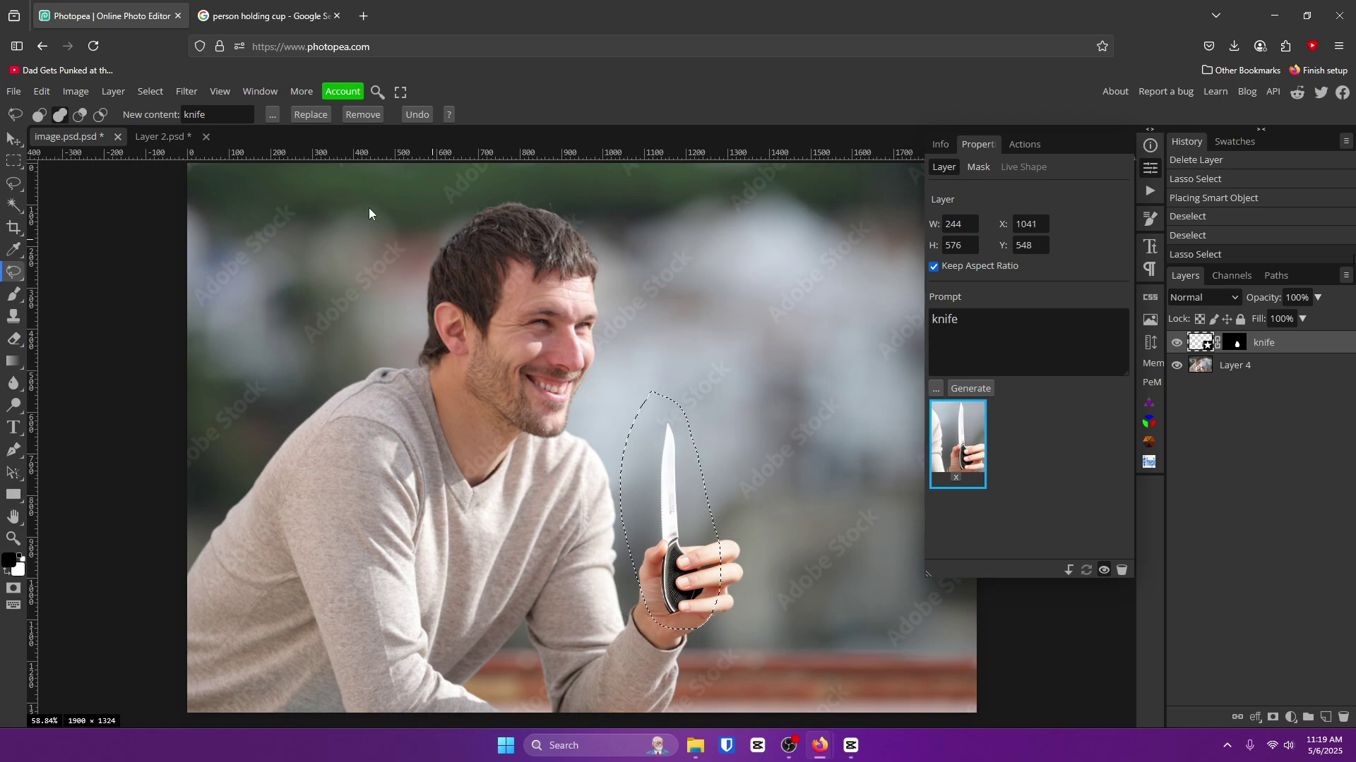
click(354, 115)
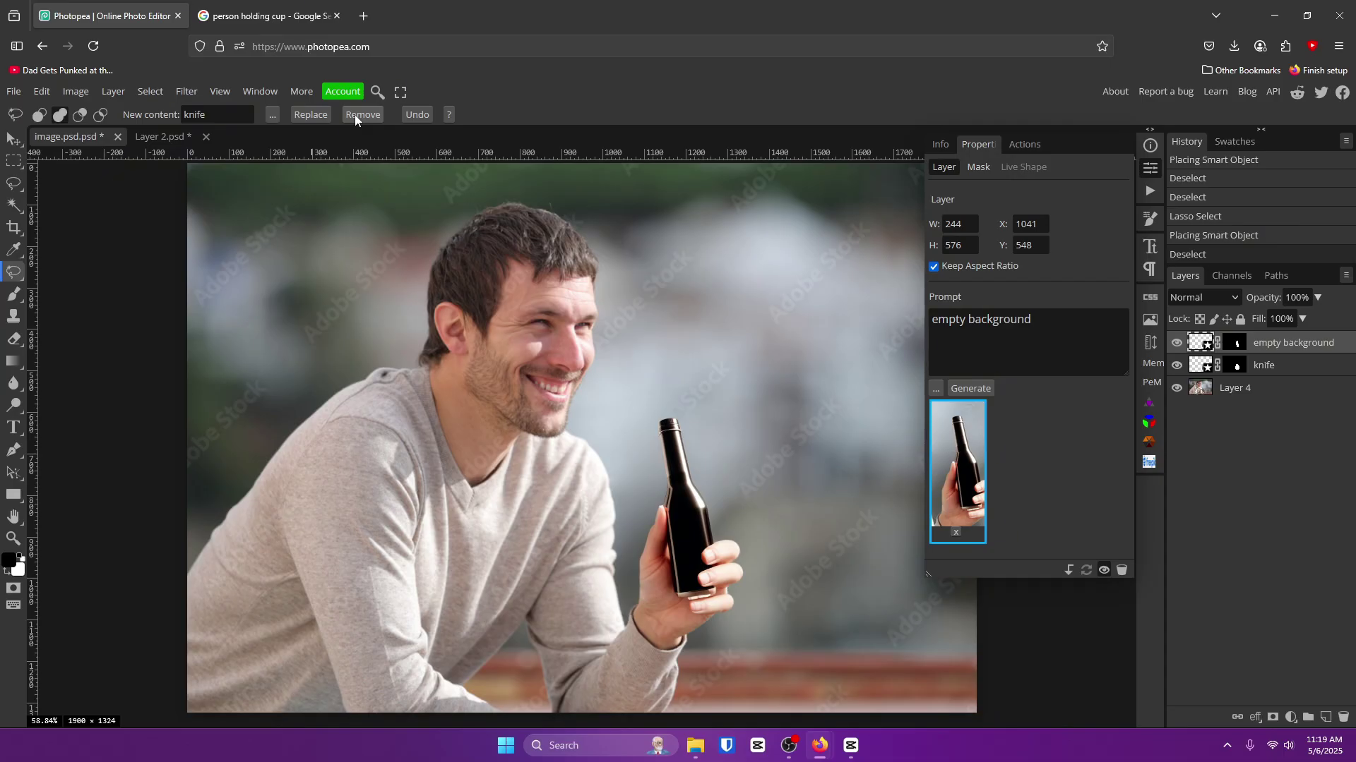
Apply Magic Replace to an outlined area about 161 by 125 px around the man's eye, with "eyeball" as the new content
click(235, 116)
key(ctrl+a)
mouse_move(526, 303)
mouse_down()
mouse_move(559, 330)
mouse_move(497, 311)
mouse_up()
double_click(226, 119)
text(eye)
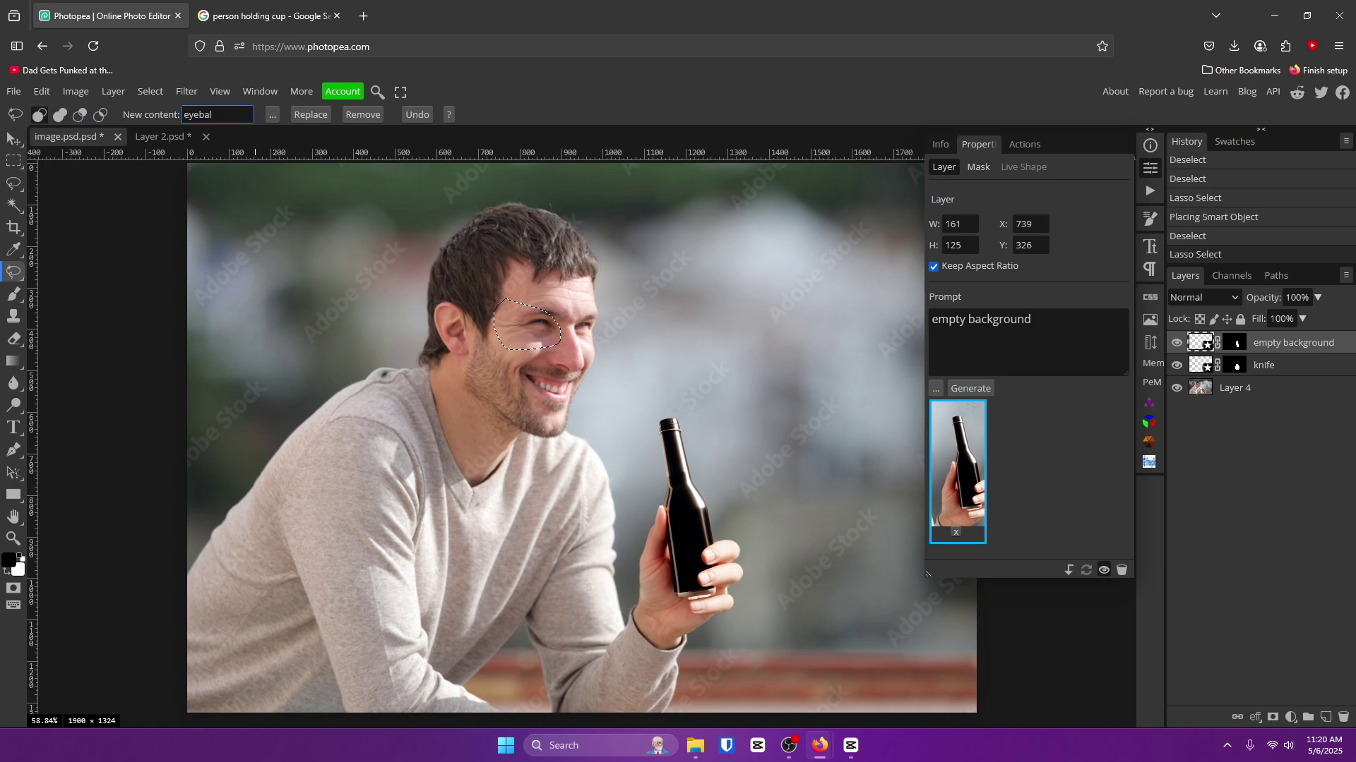
text(ballk)
click(352, 115)
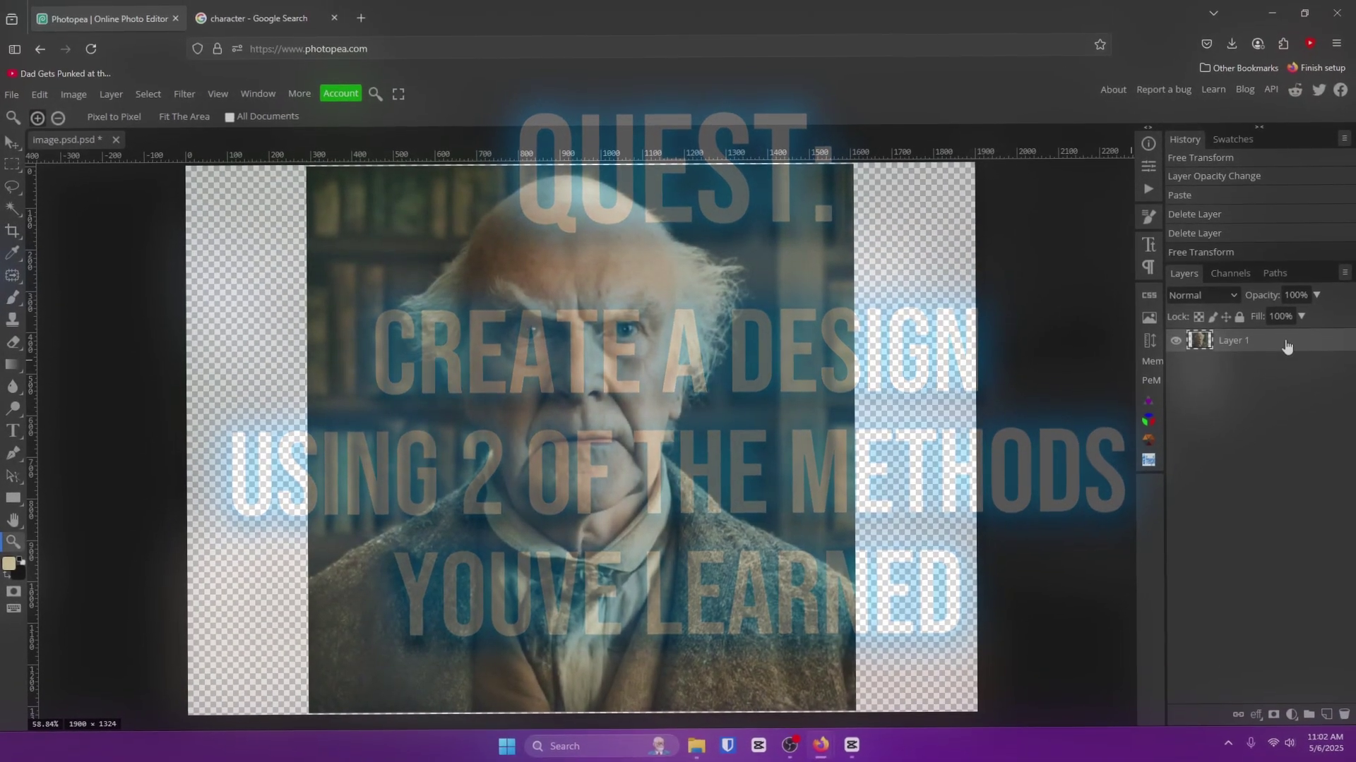
Remove the background from the elderly man's portrait on Layer 1
click(153, 89)
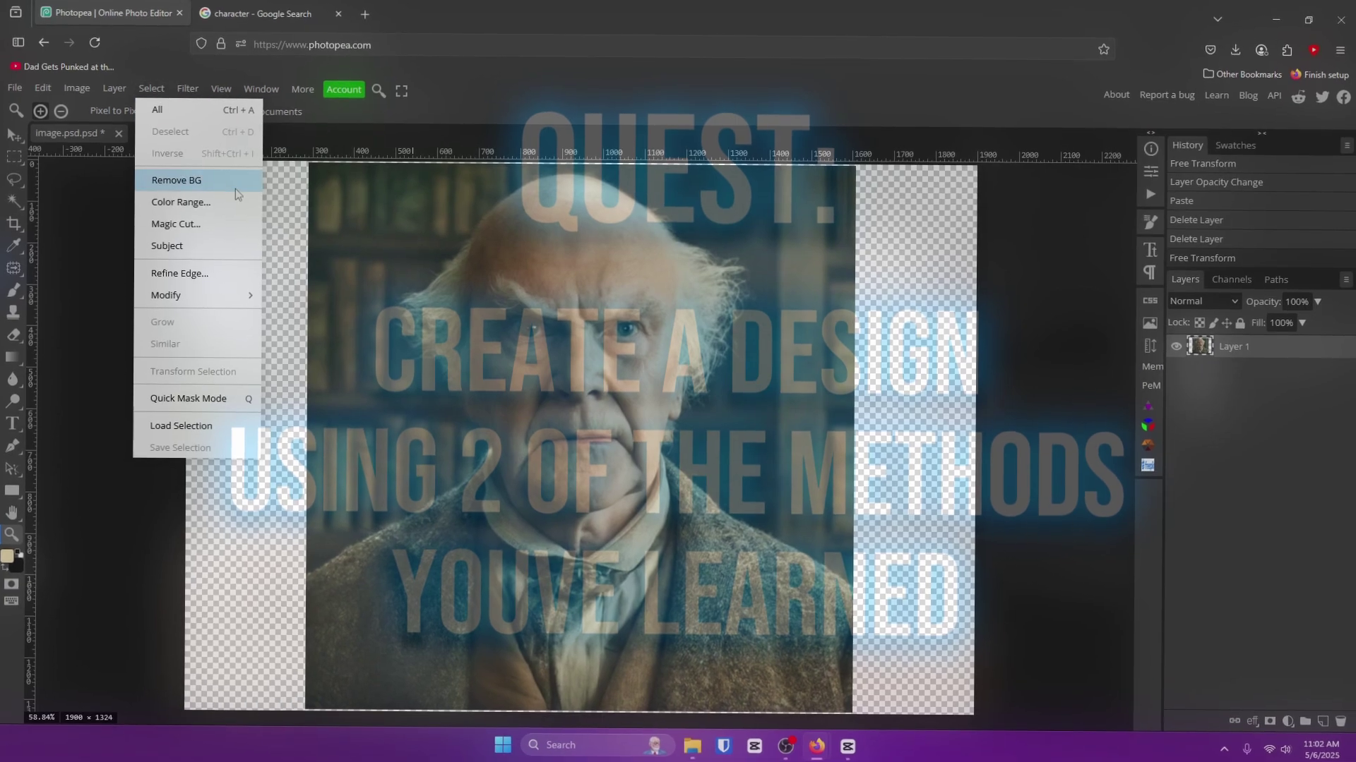
click(230, 193)
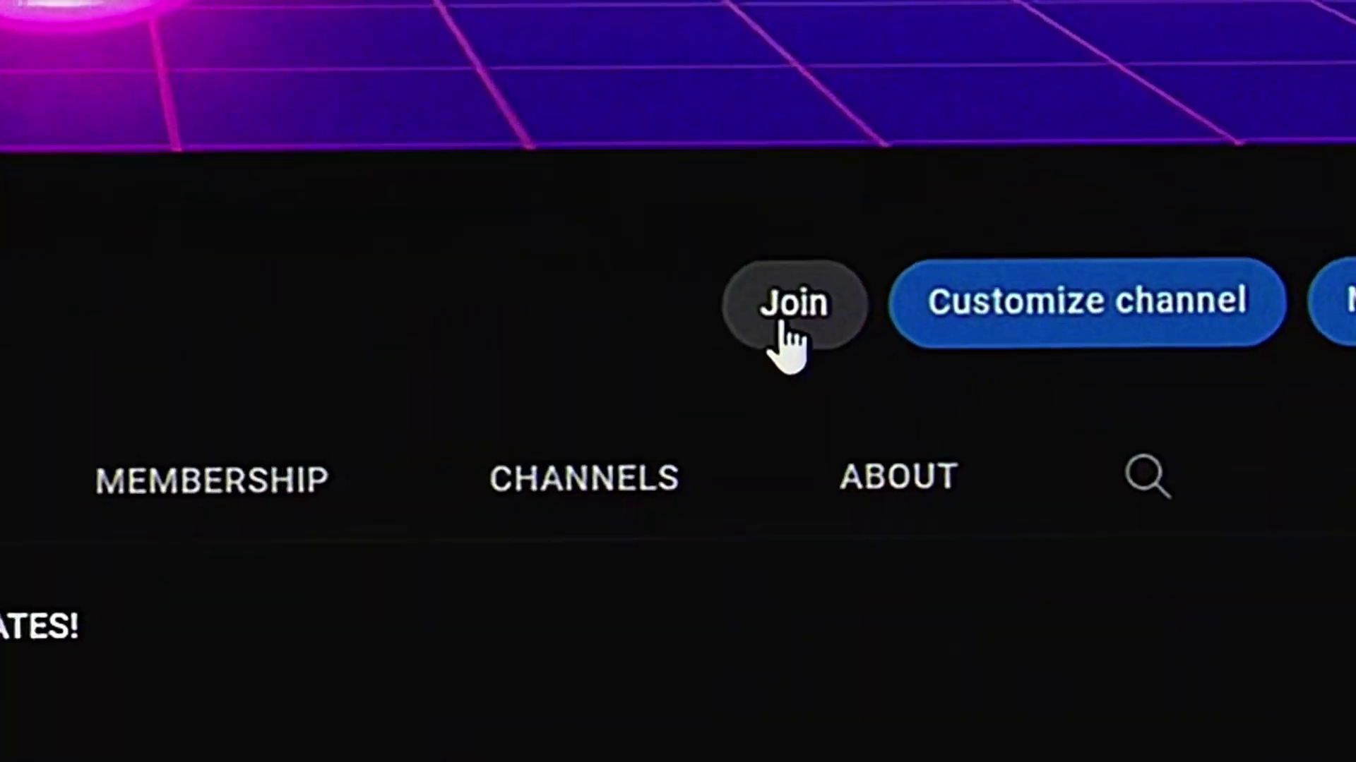
click(784, 326)
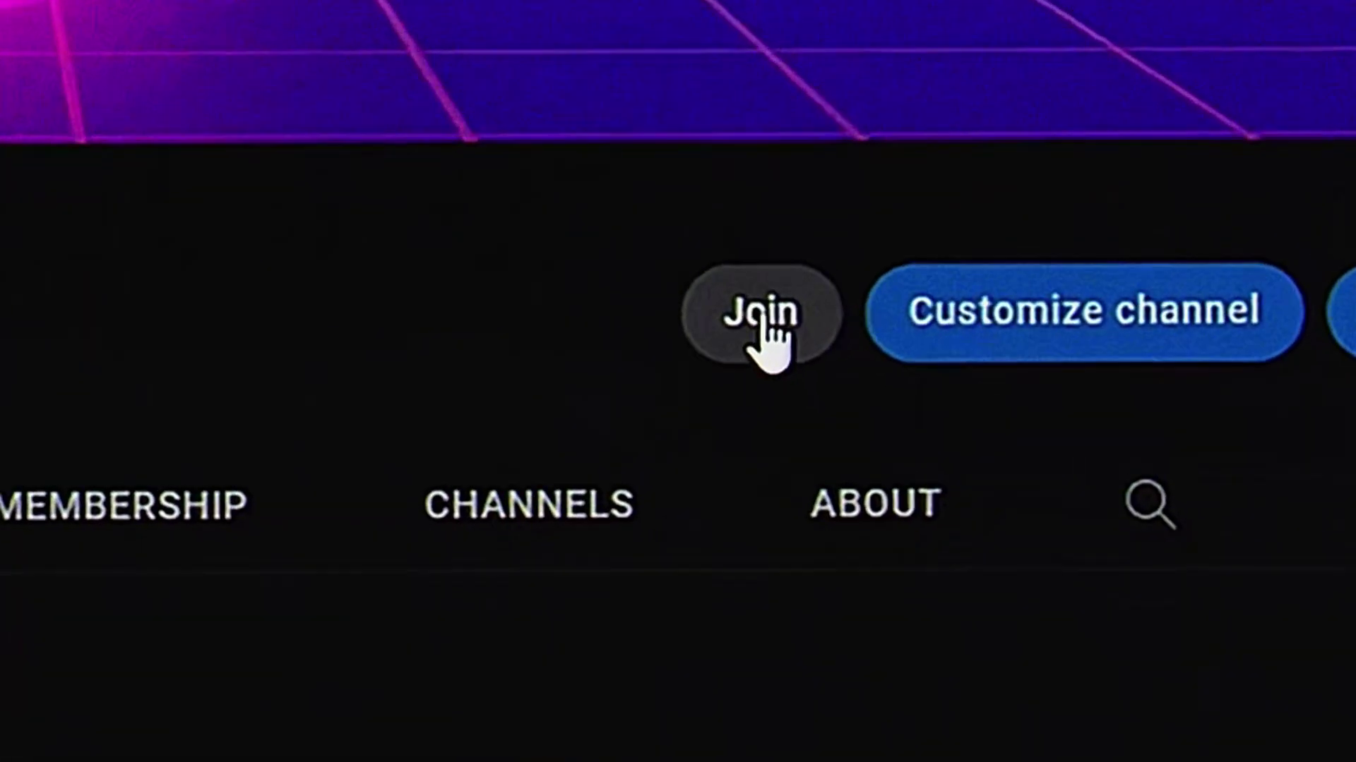
click(759, 316)
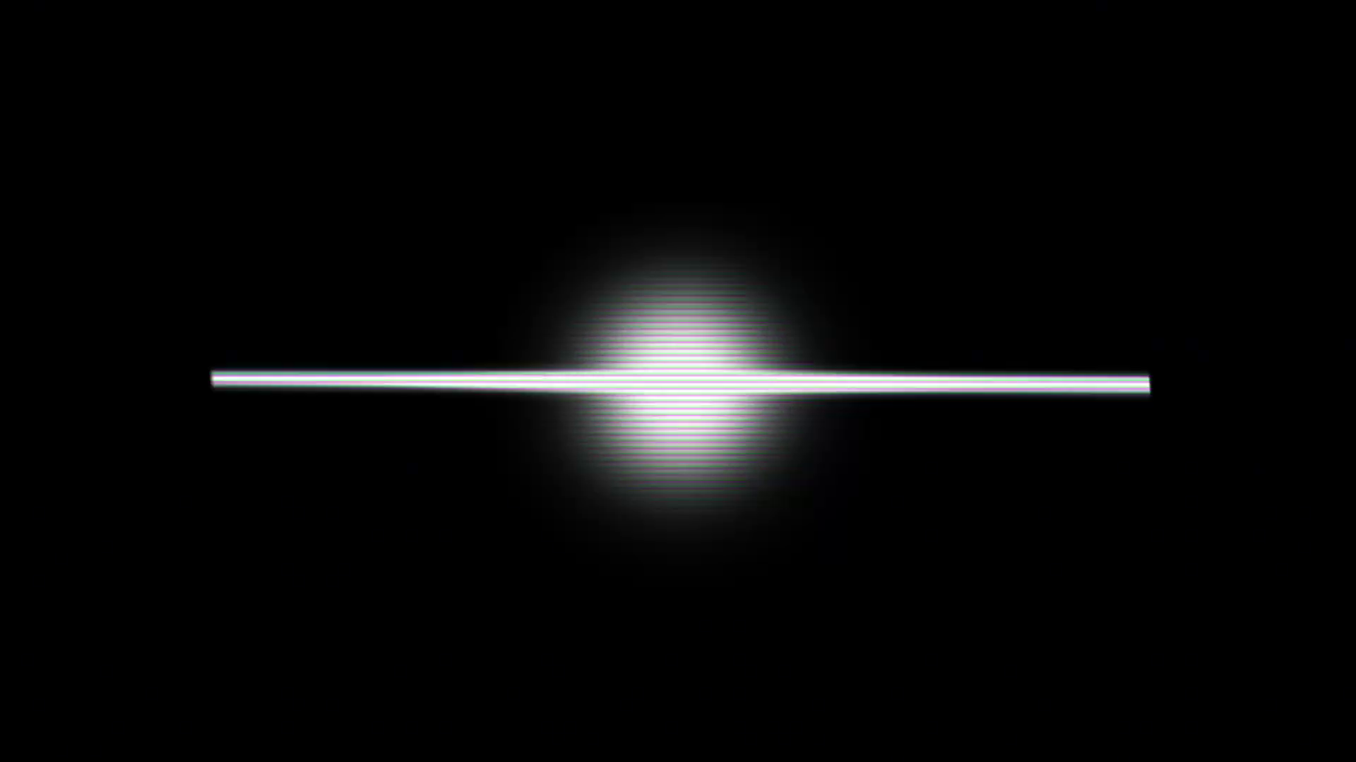